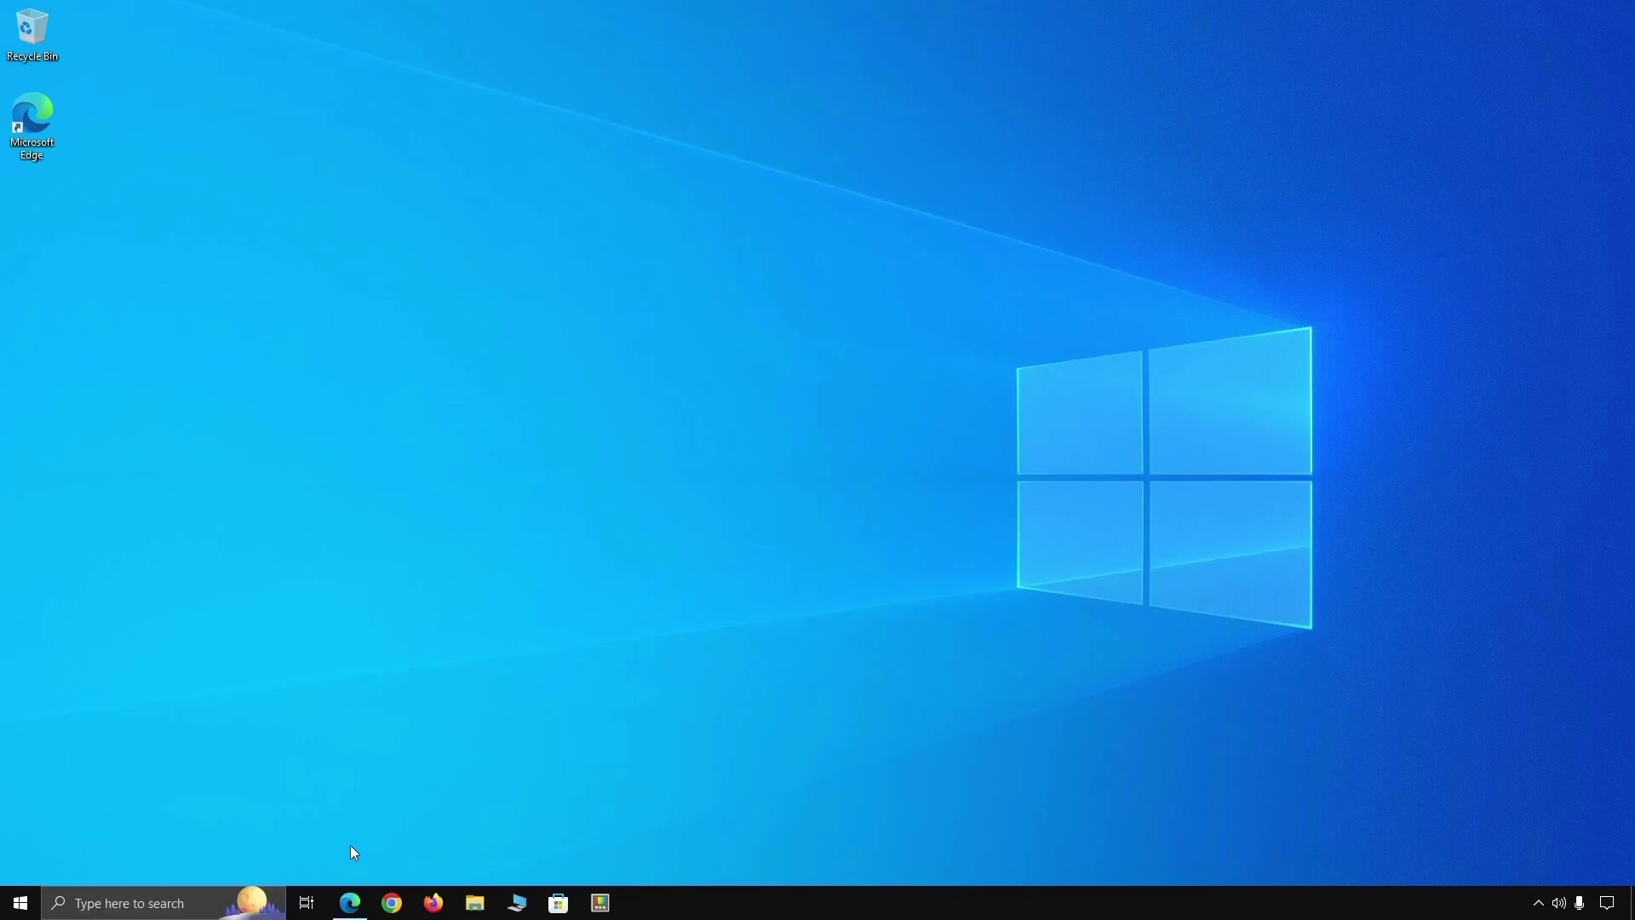
- Launch Edge from its desktop shortcut and open About Microsoft Edge, showing version 116.0.1938.62
{"action": "right_click", "coordinate": [22, 117]}
{"action": "left_click", "coordinate": [63, 131]}
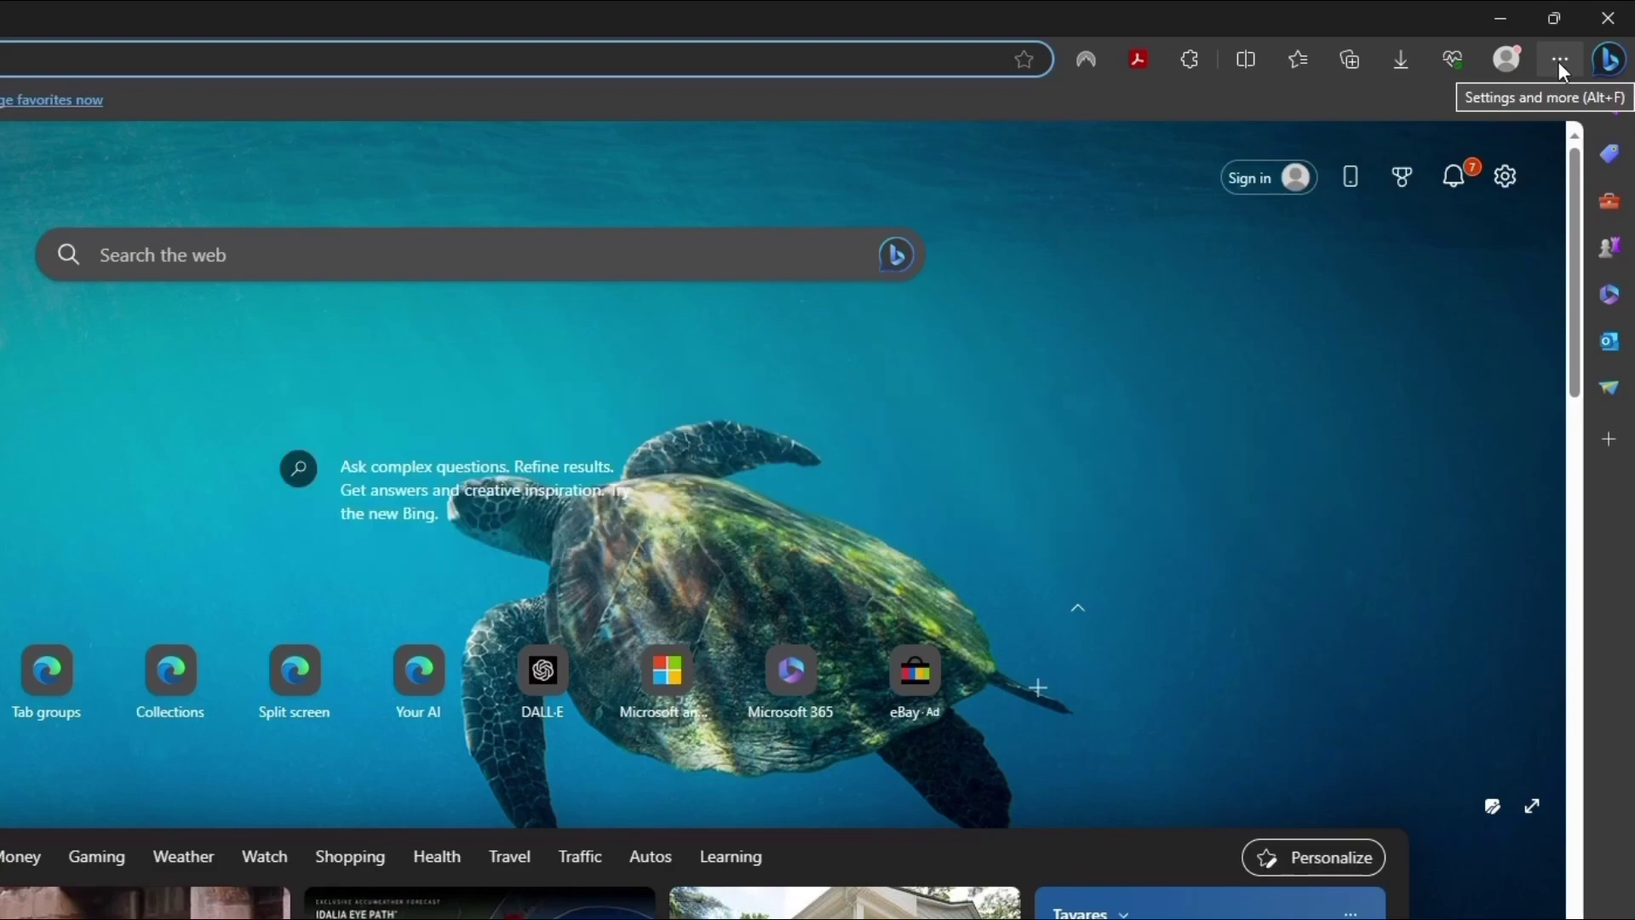
{"action": "left_click", "coordinate": [1560, 62]}
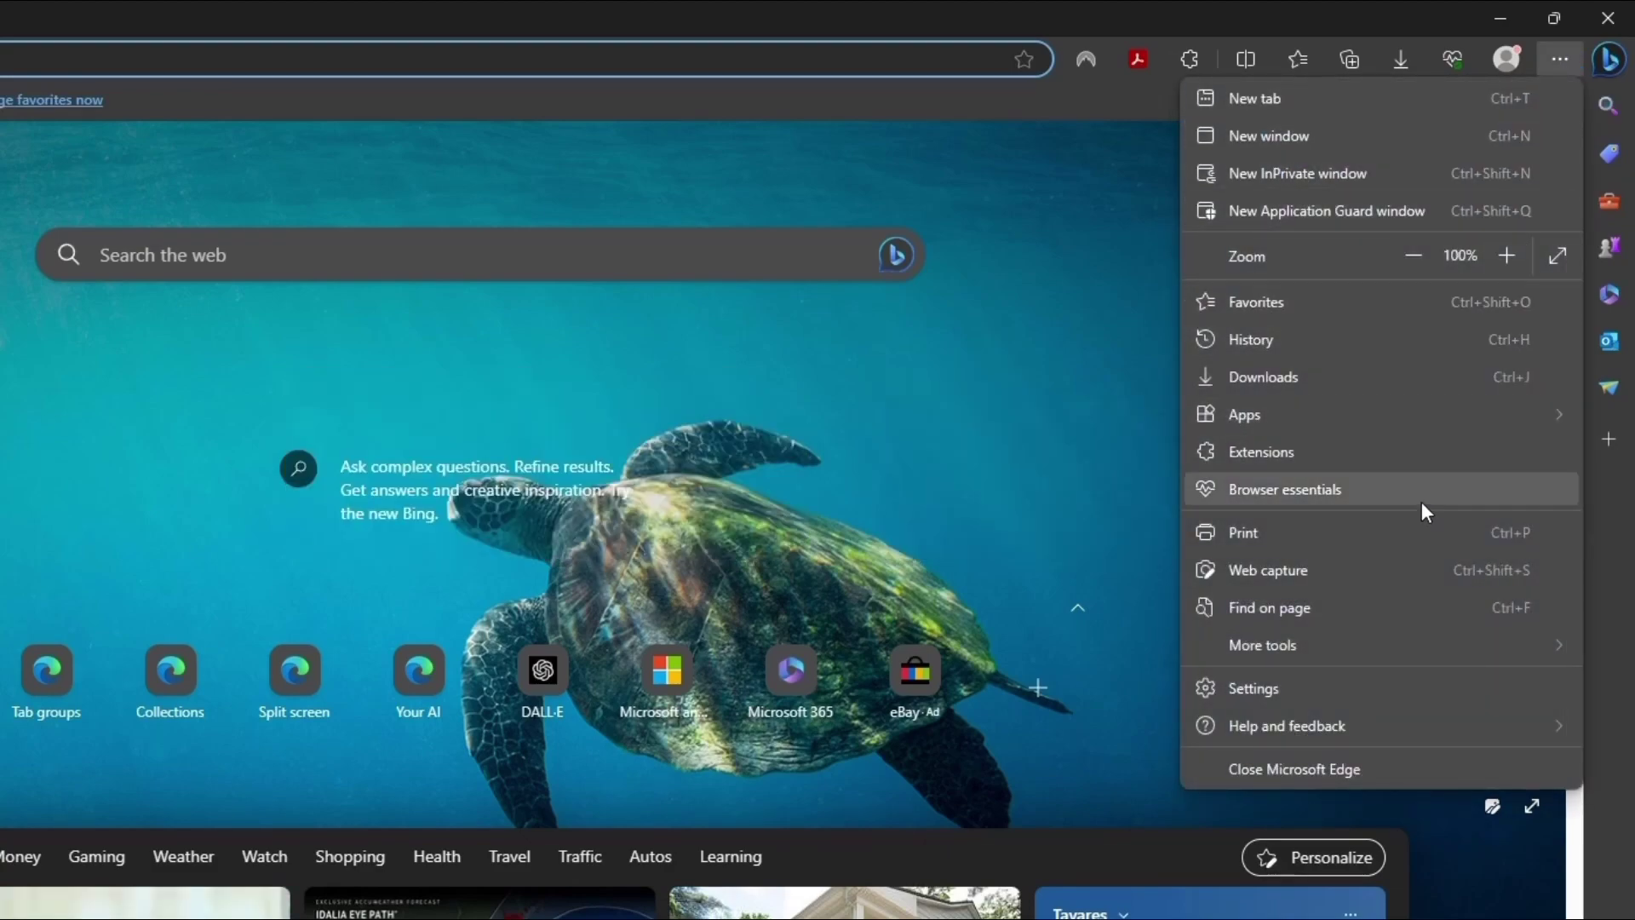
{"action": "mouse_move", "coordinate": [1288, 726]}
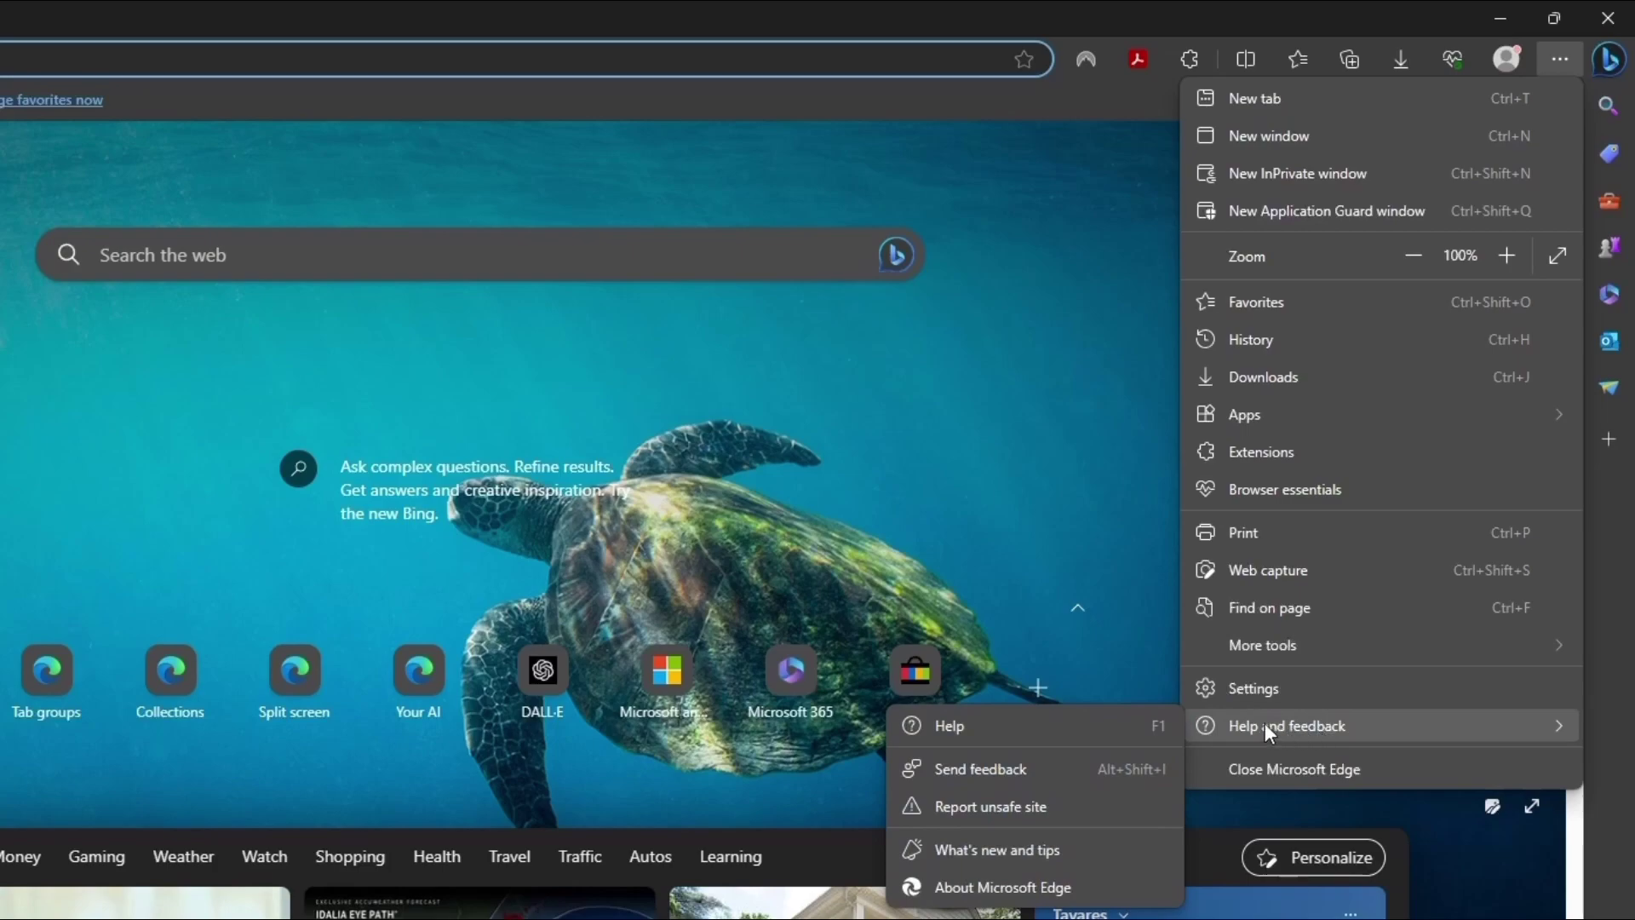
{"action": "left_click", "coordinate": [1016, 891]}
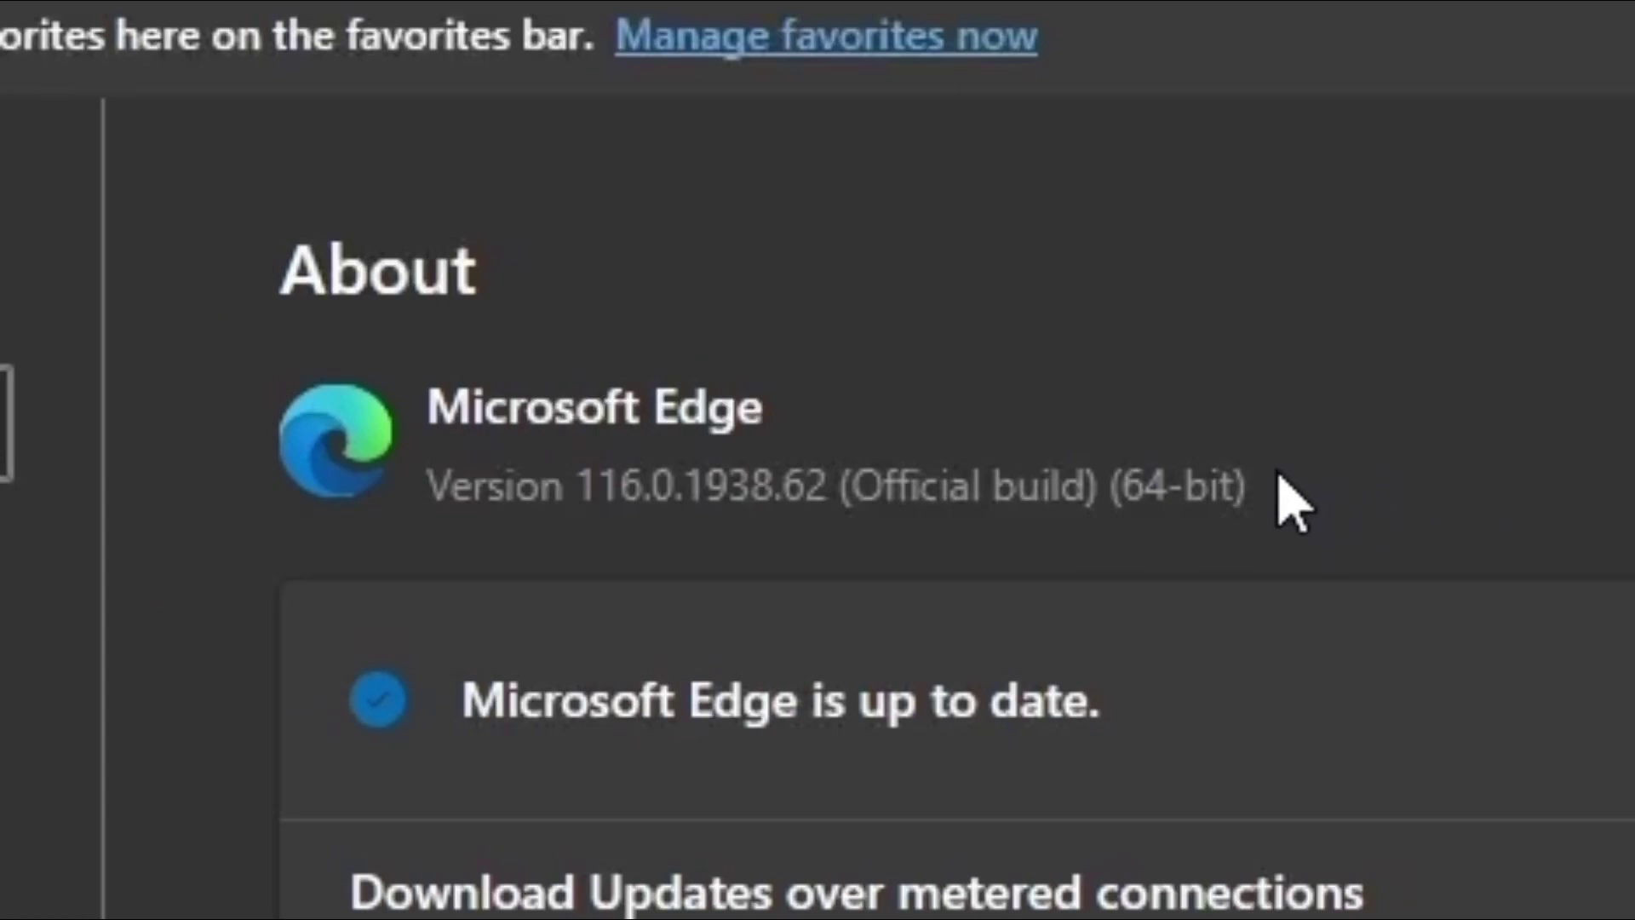
- Highlight the version details, then switch to the Edge window showing the Vertical tabs feature page
{"action": "mouse_move", "coordinate": [1261, 487]}
{"action": "left_mouse_down"}
{"action": "mouse_move", "coordinate": [581, 464]}
{"action": "mouse_move", "coordinate": [420, 418]}
{"action": "left_mouse_up"}
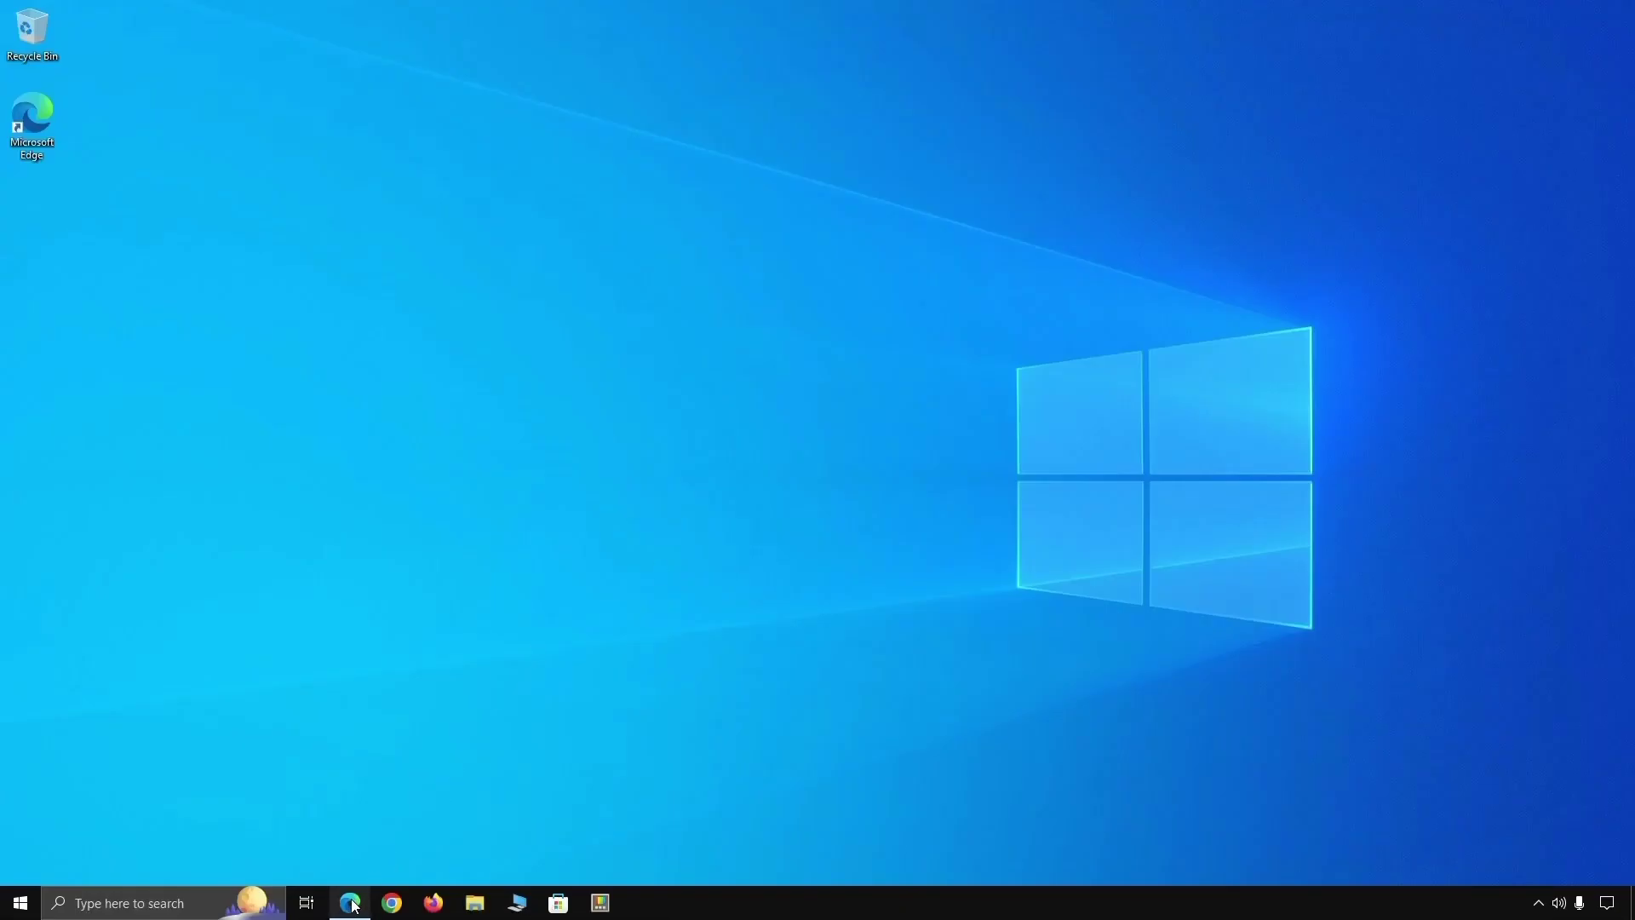
{"action": "left_click", "coordinate": [350, 903]}
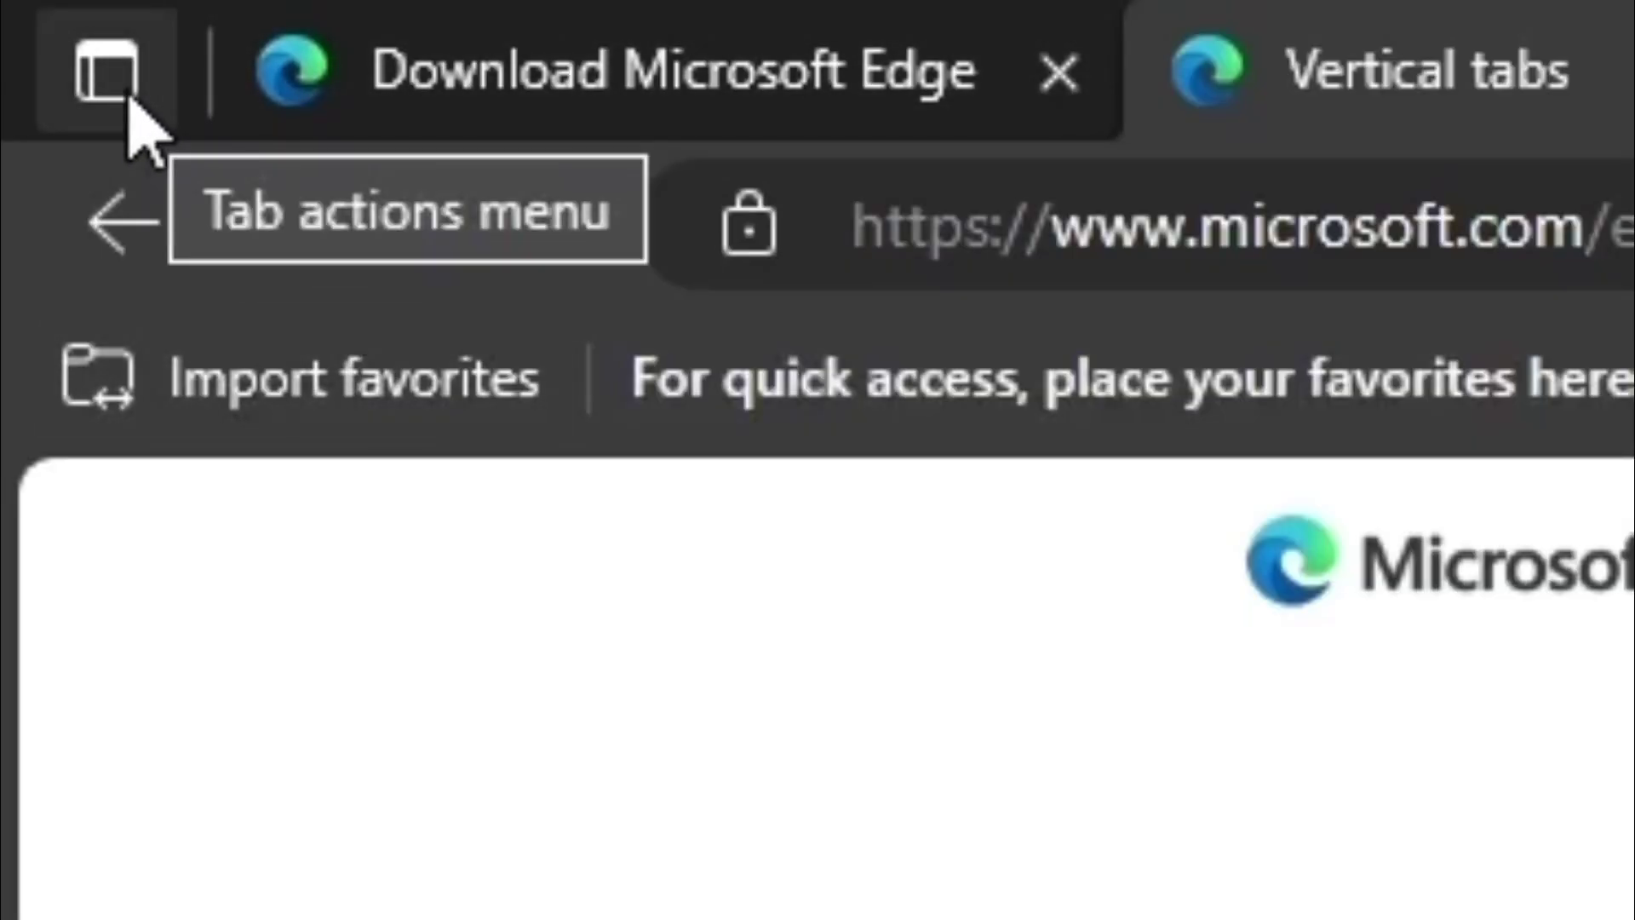
- Turn vertical tabs on, off, and back on from the tab actions menu
{"action": "left_click", "coordinate": [107, 74]}
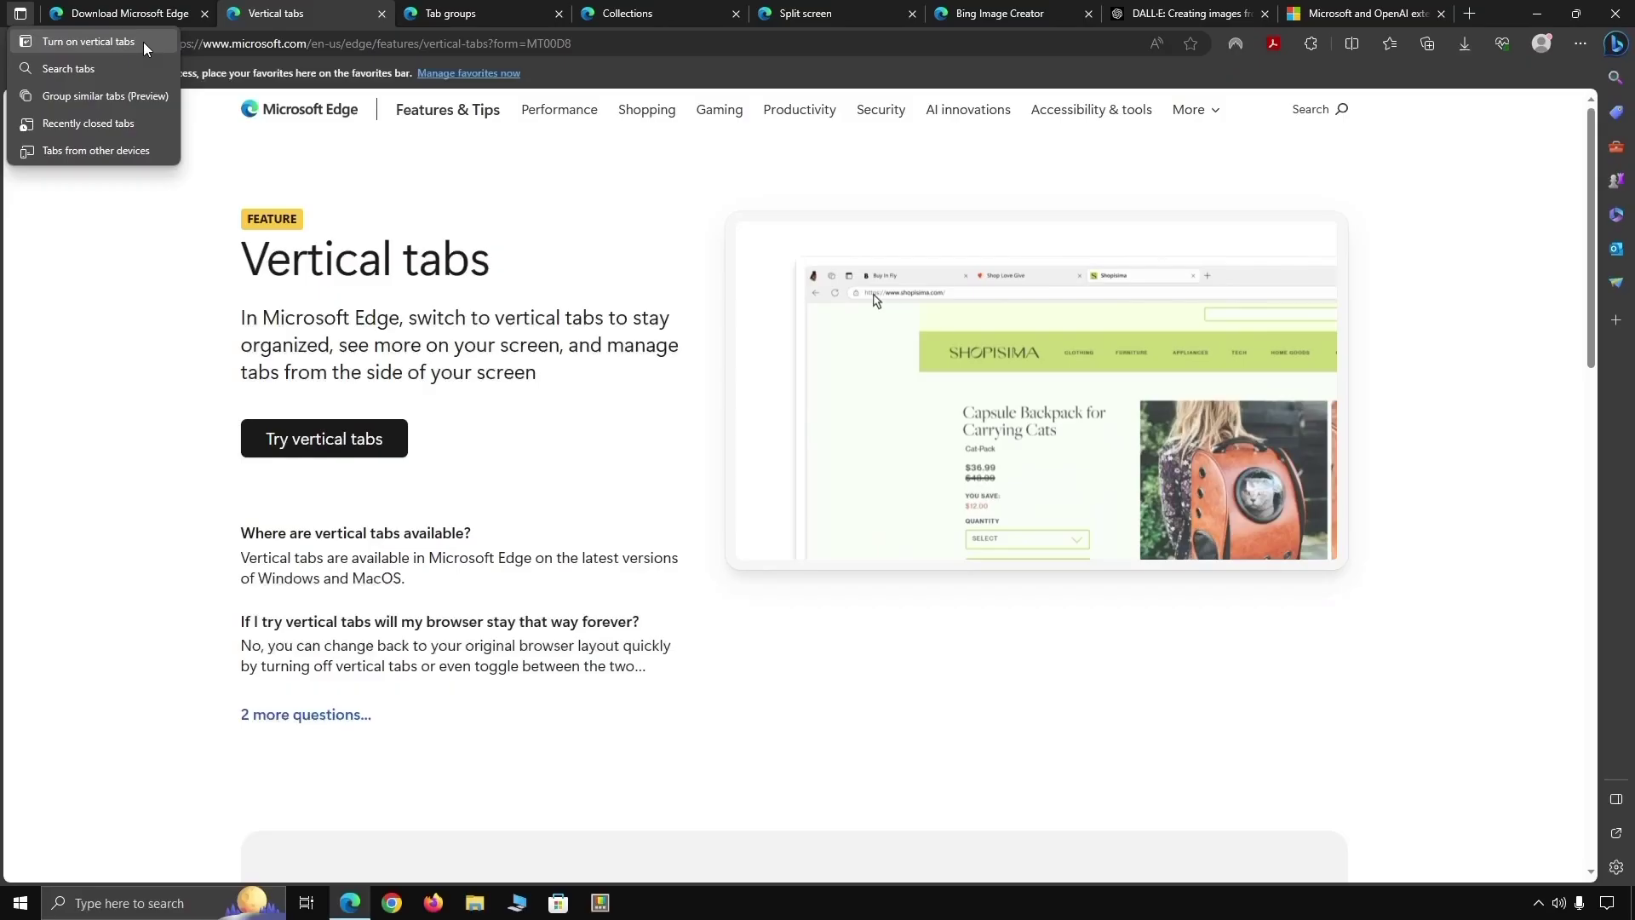
{"action": "left_click", "coordinate": [143, 42]}
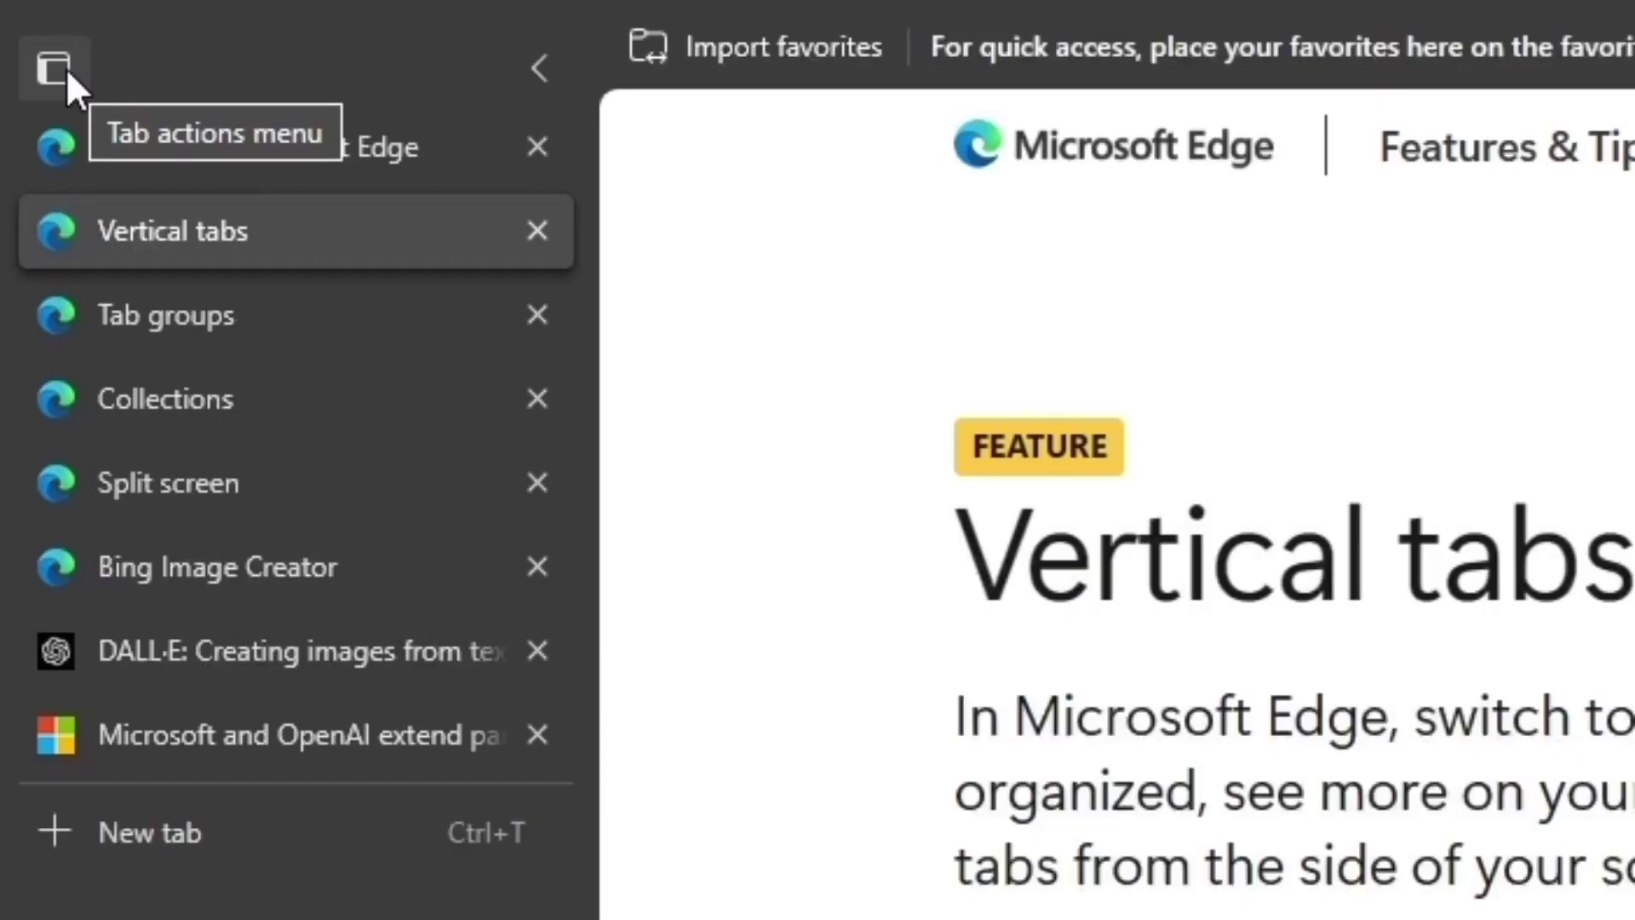
{"action": "left_click", "coordinate": [64, 68]}
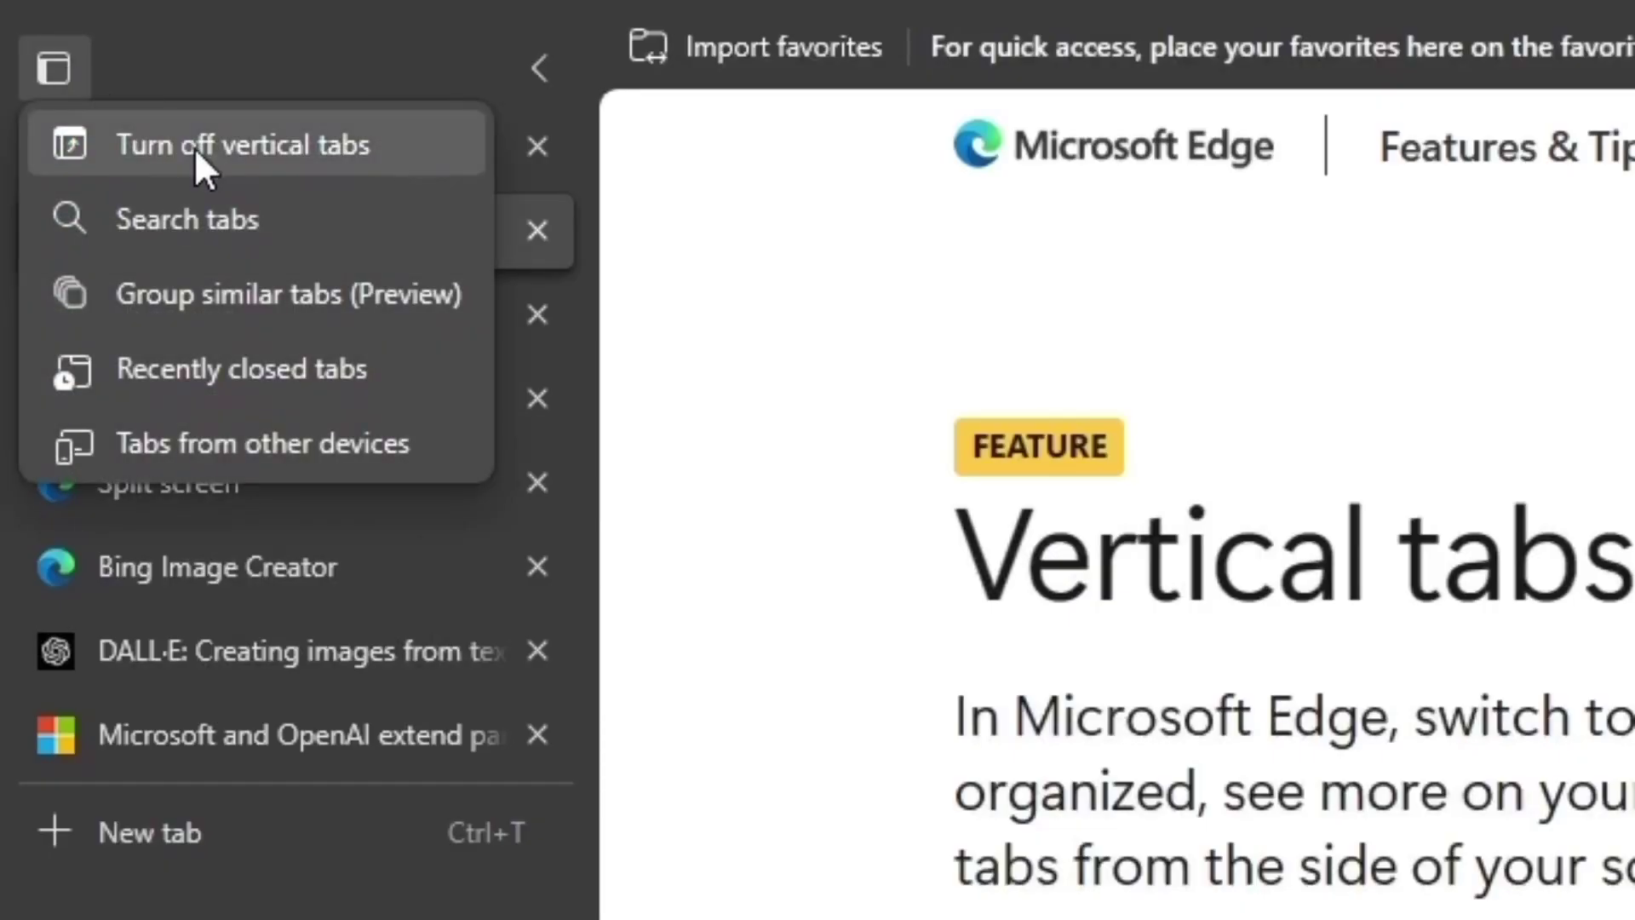
{"action": "left_click", "coordinate": [194, 147]}
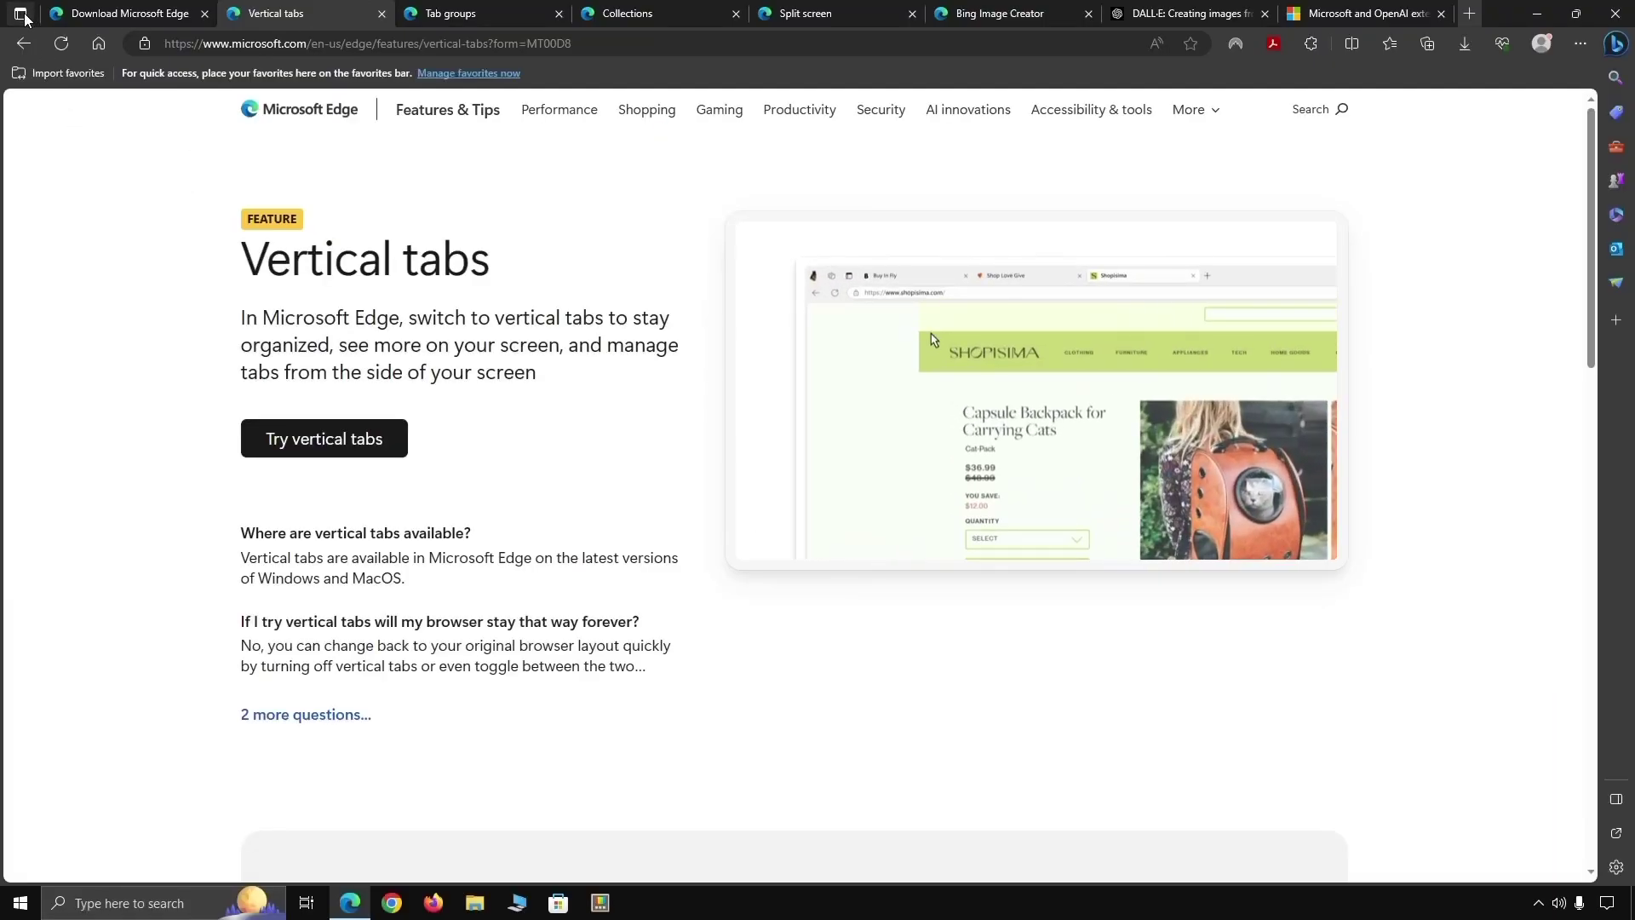
{"action": "left_click", "coordinate": [20, 14]}
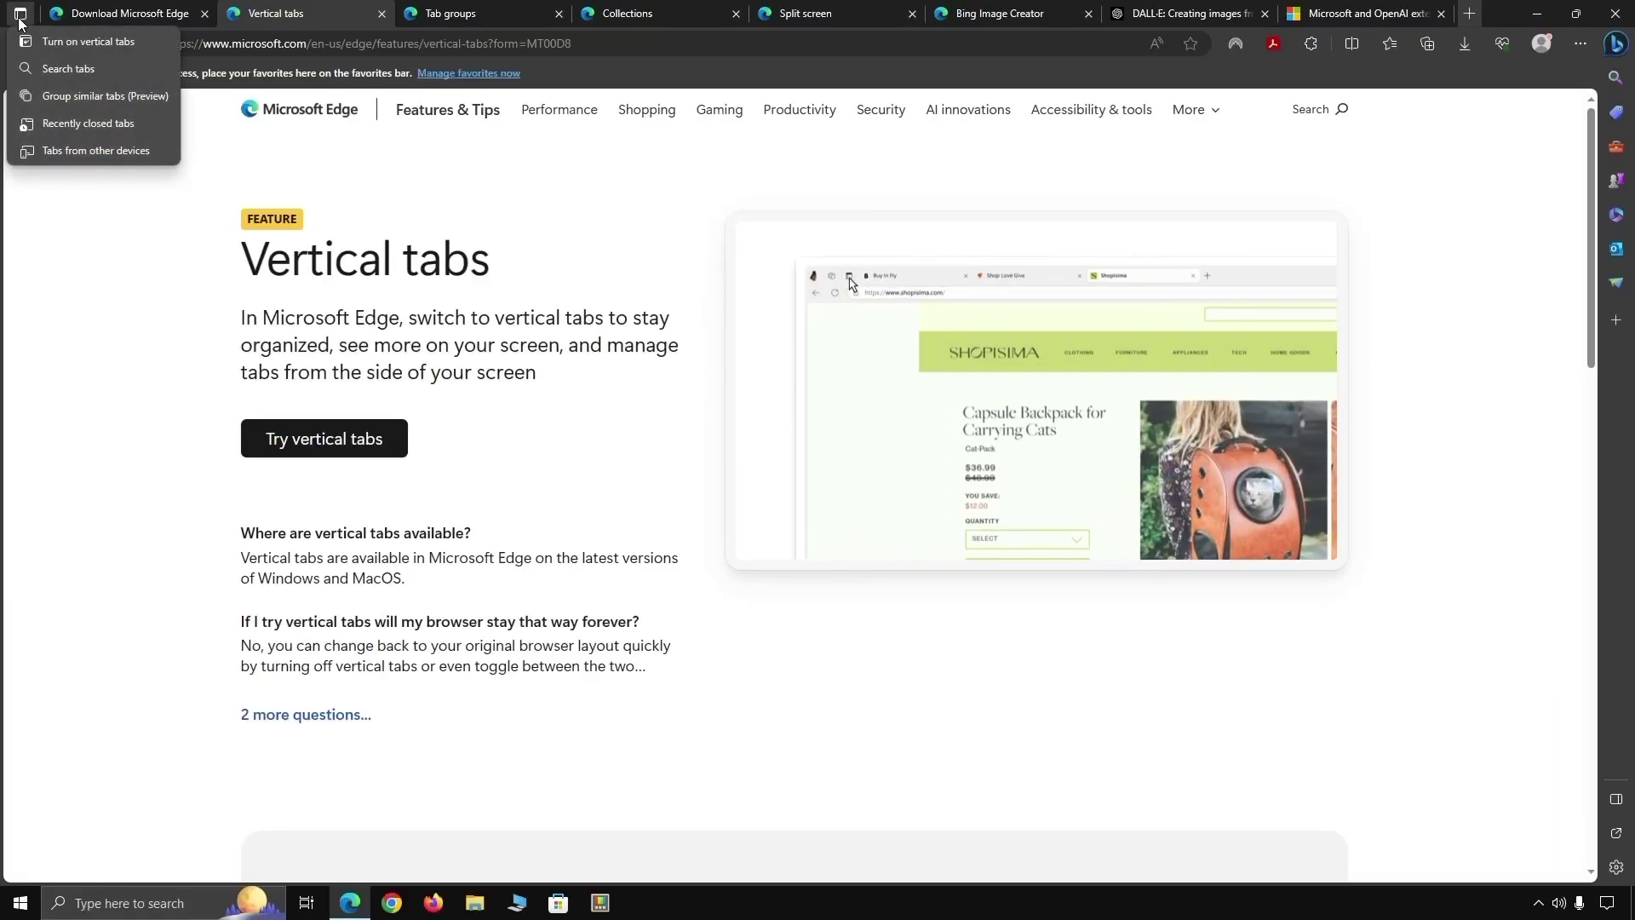
{"action": "left_click", "coordinate": [155, 43]}
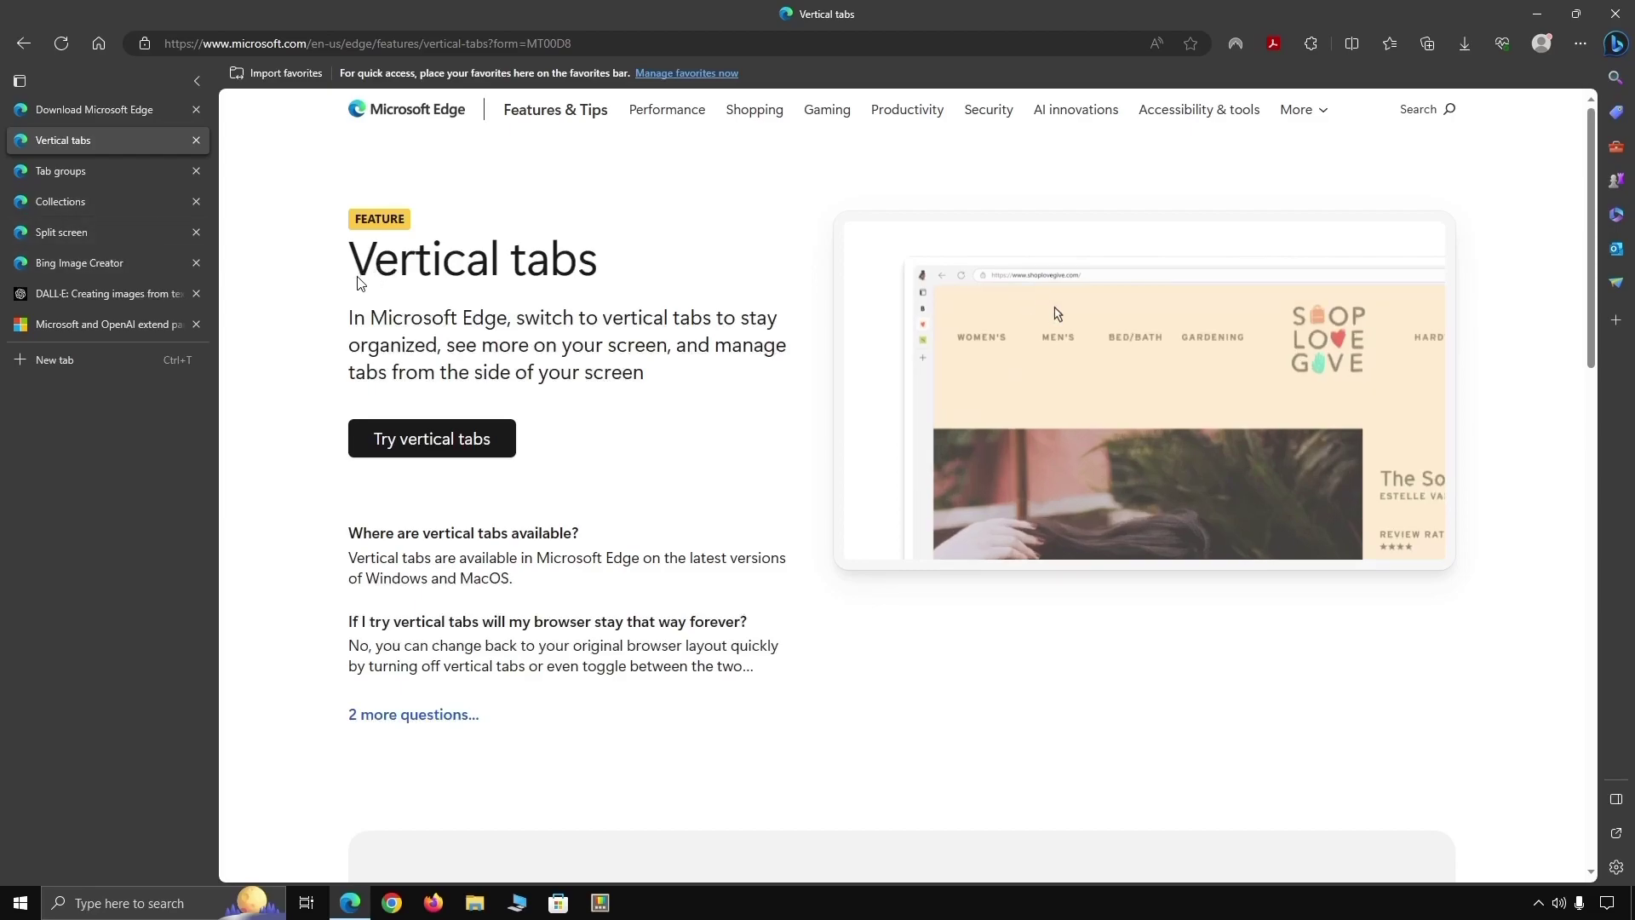
- Put the Tab groups tab into a new pink tab group named Microsoft
{"action": "left_click", "coordinate": [89, 173]}
{"action": "scroll", "coordinate": [394, 281], "scroll_direction": "up", "scroll_amount": 5}
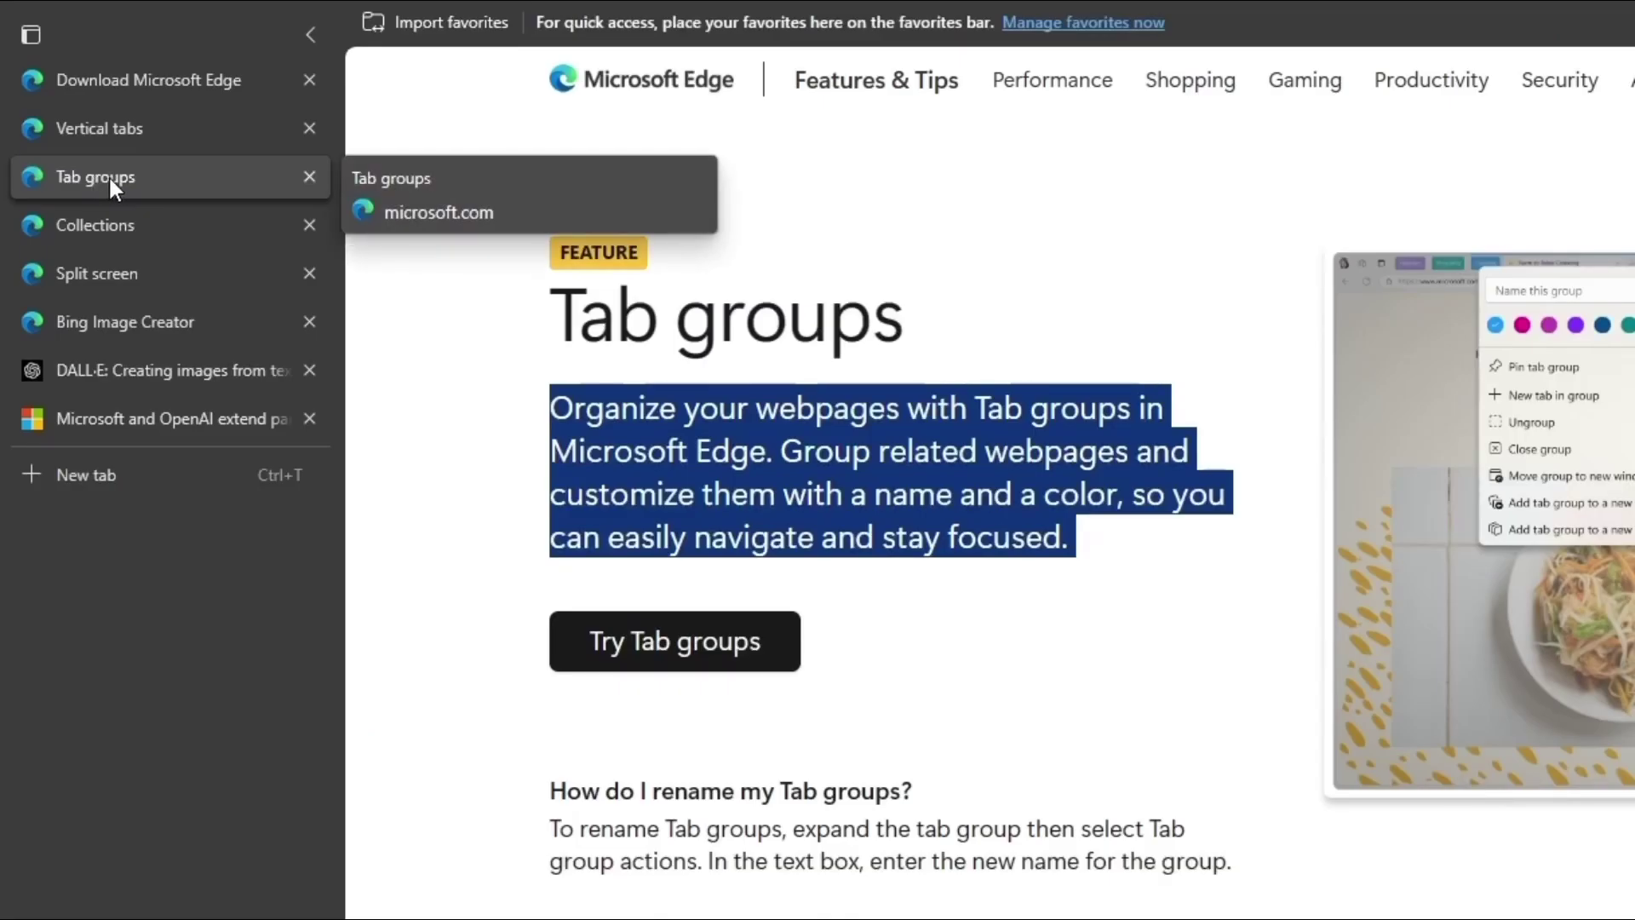
{"action": "right_click", "coordinate": [109, 175]}
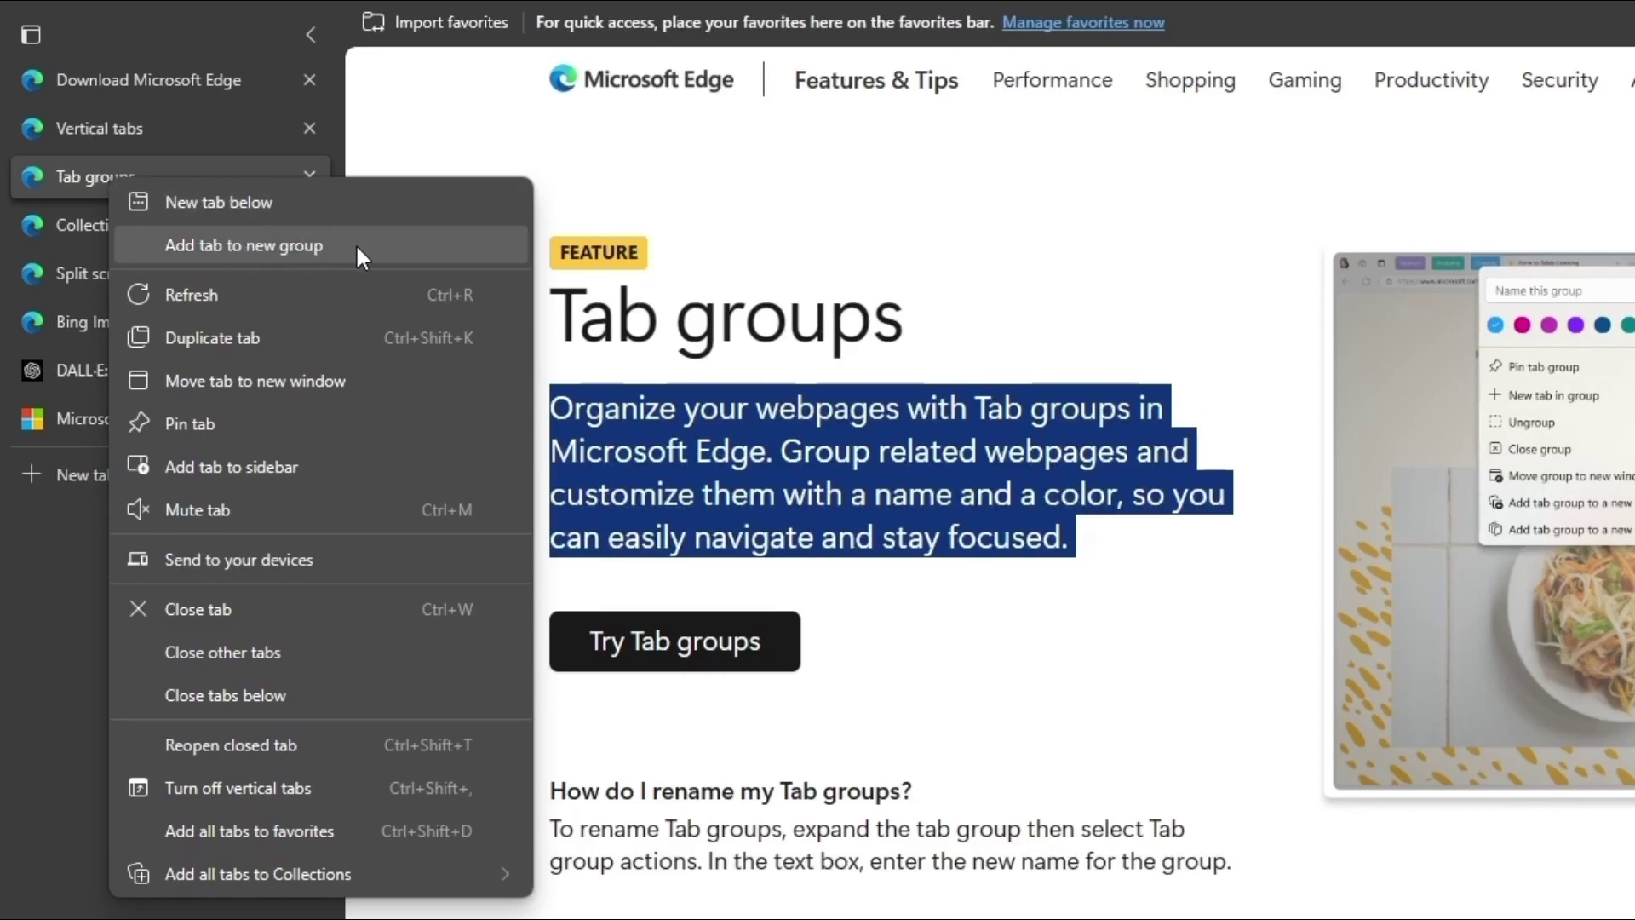
{"action": "key", "text": "Escape"}
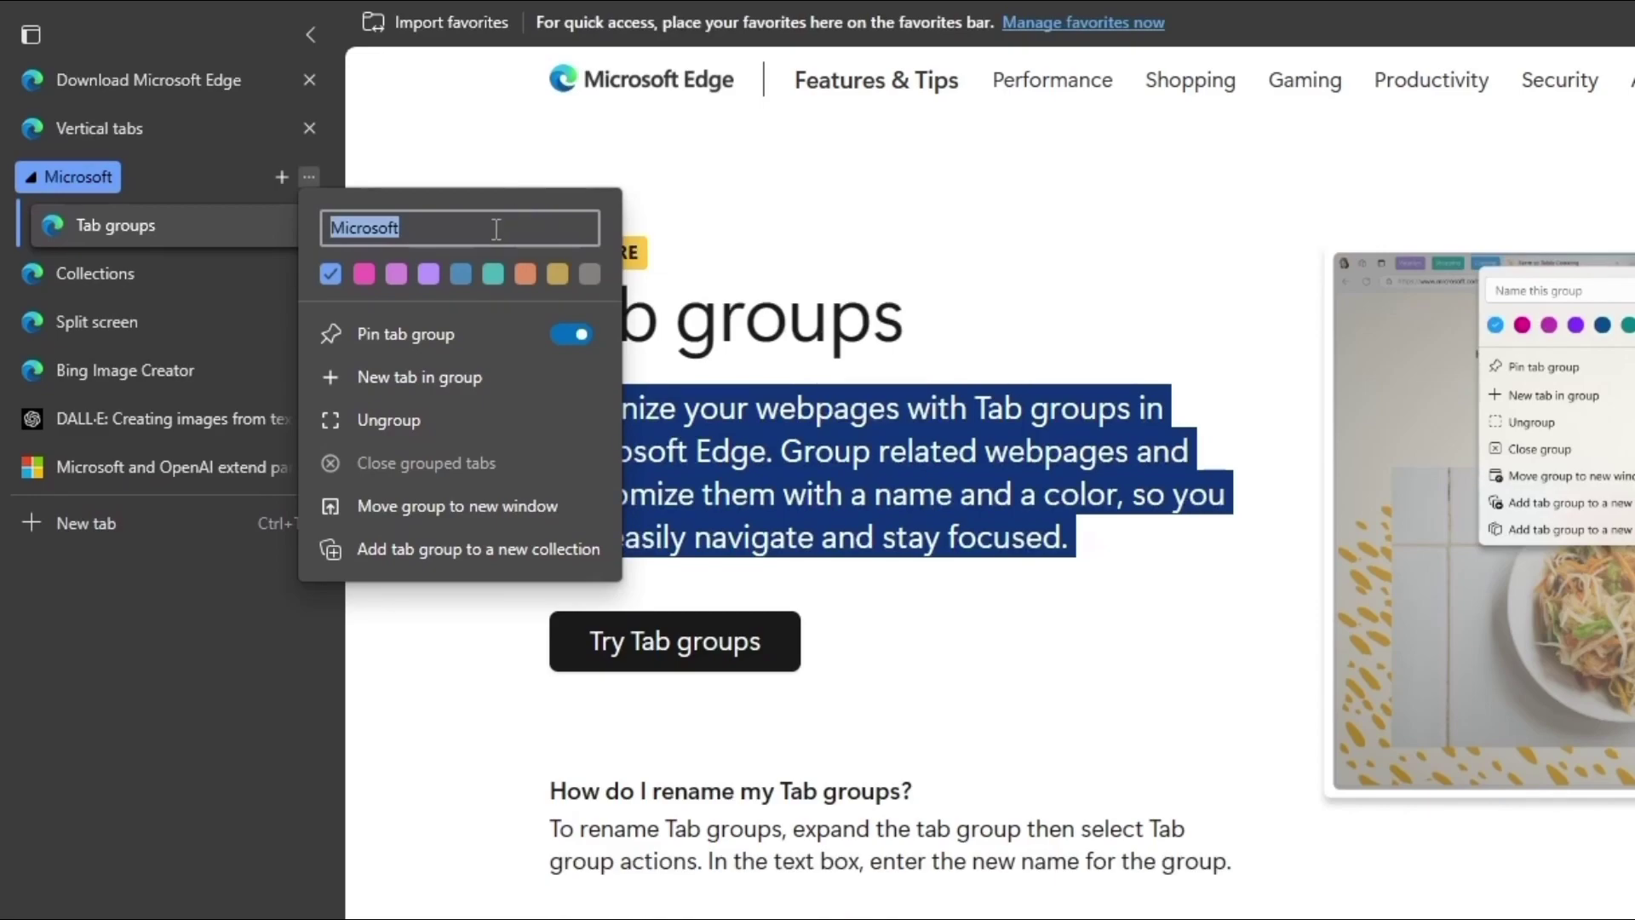
{"action": "left_click", "coordinate": [365, 272]}
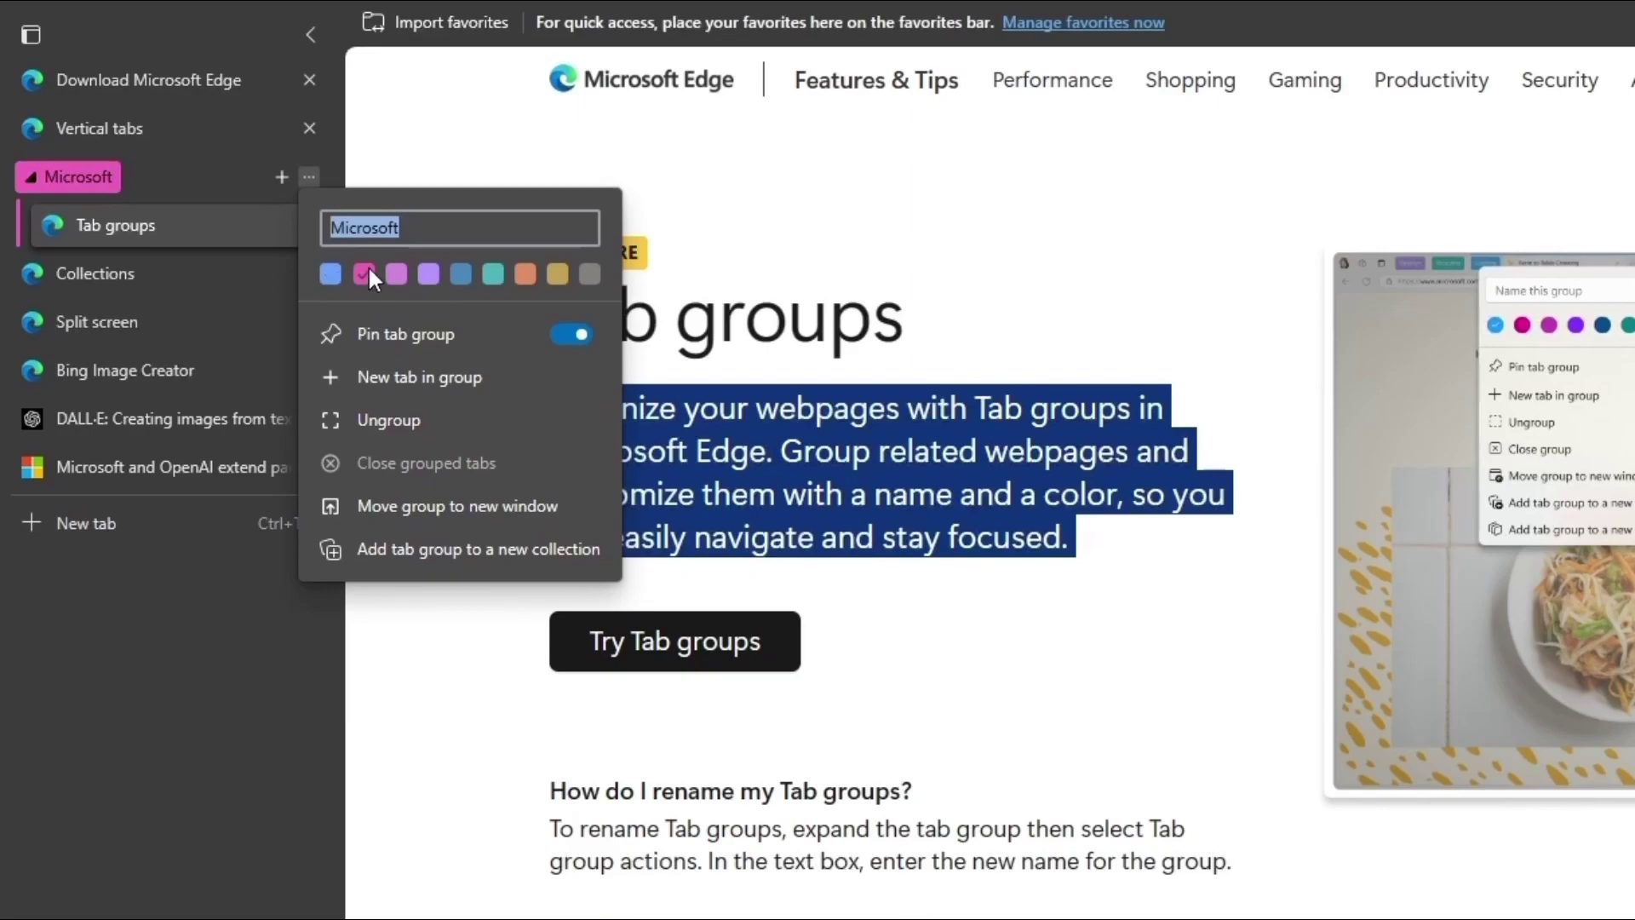
{"action": "left_click", "coordinate": [718, 203]}
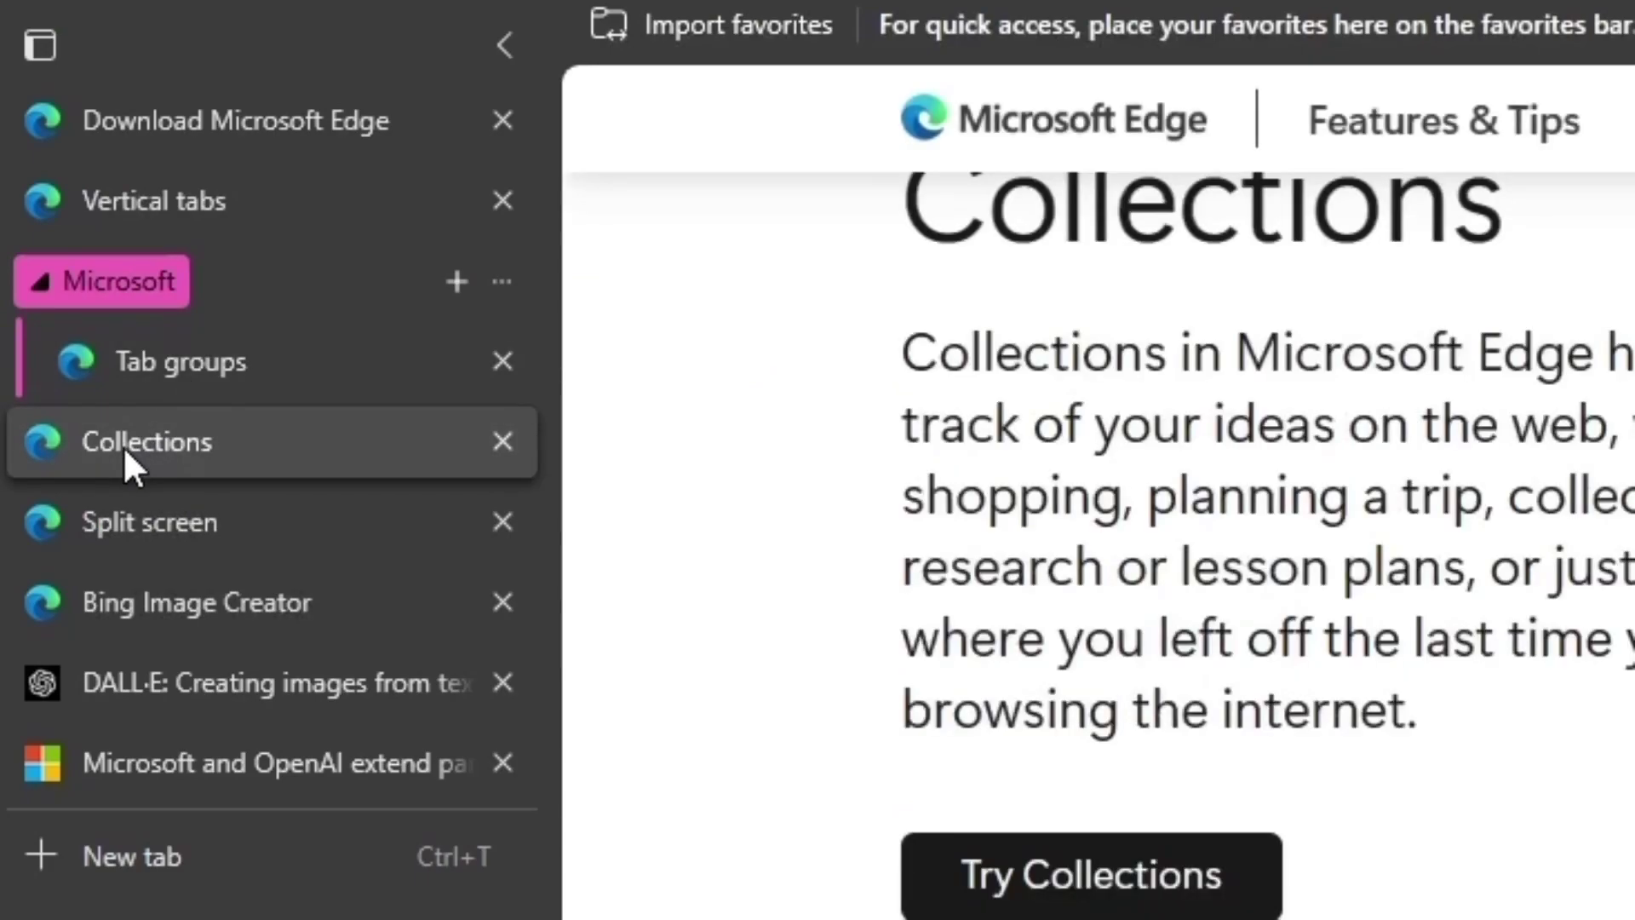
- Drag the Collections tab up to sit just below the Tab groups tab
{"action": "left_click_drag", "start_coordinate": [122, 446], "coordinate": [130, 422]}
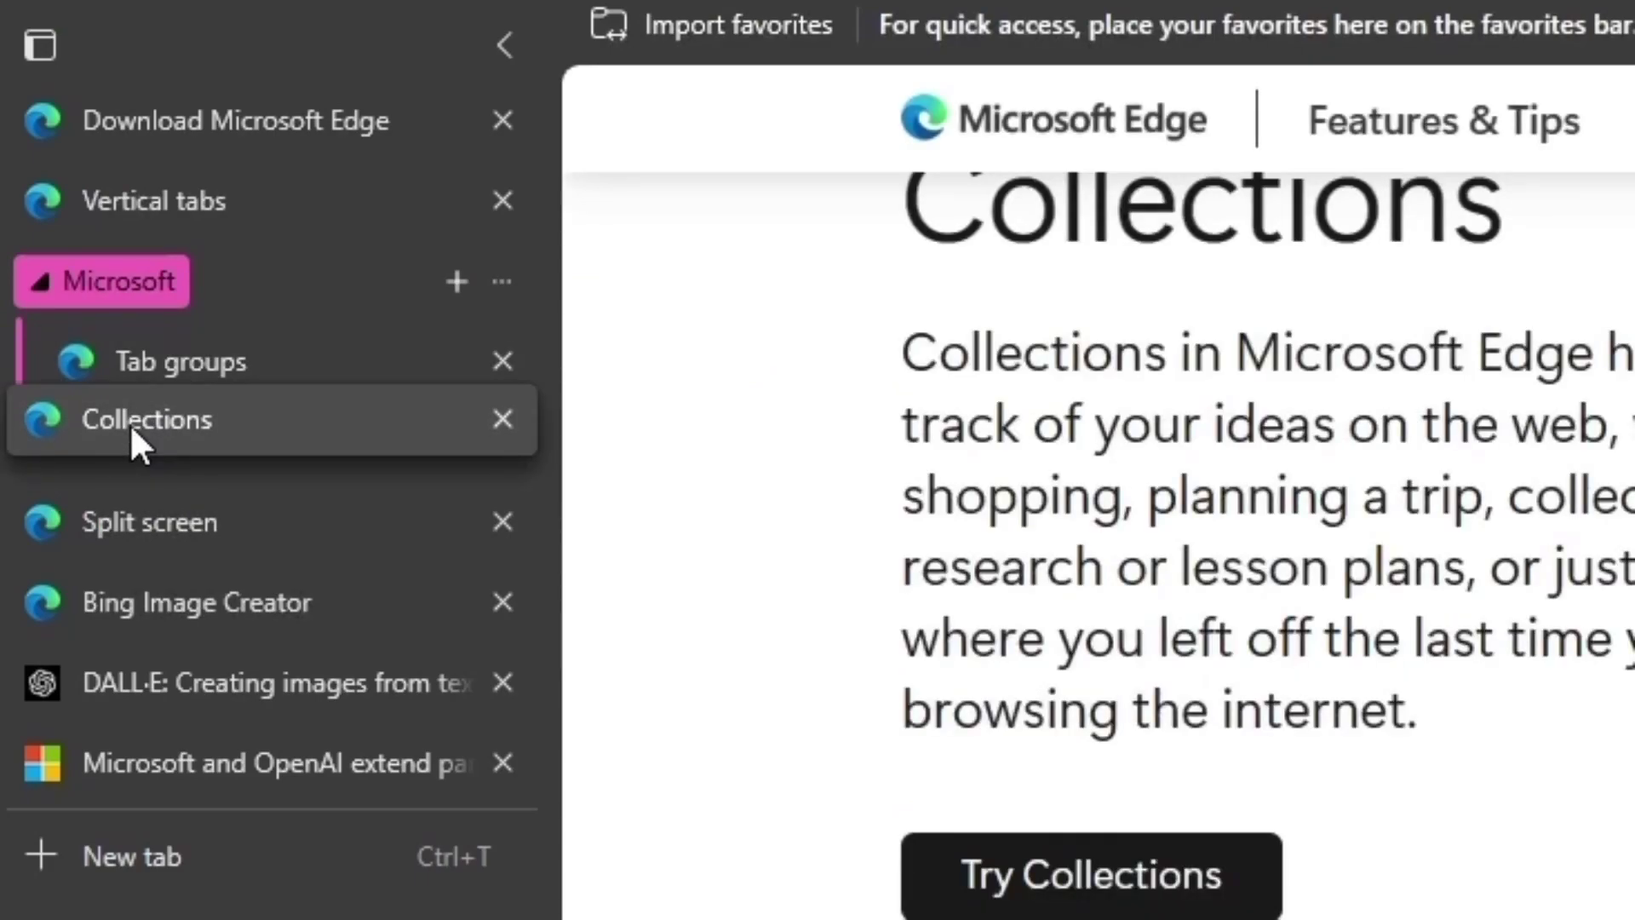
{"action": "mouse_move", "coordinate": [129, 422]}
{"action": "left_mouse_down"}
{"action": "mouse_move", "coordinate": [129, 381]}
{"action": "mouse_move", "coordinate": [132, 414]}
{"action": "left_mouse_up"}
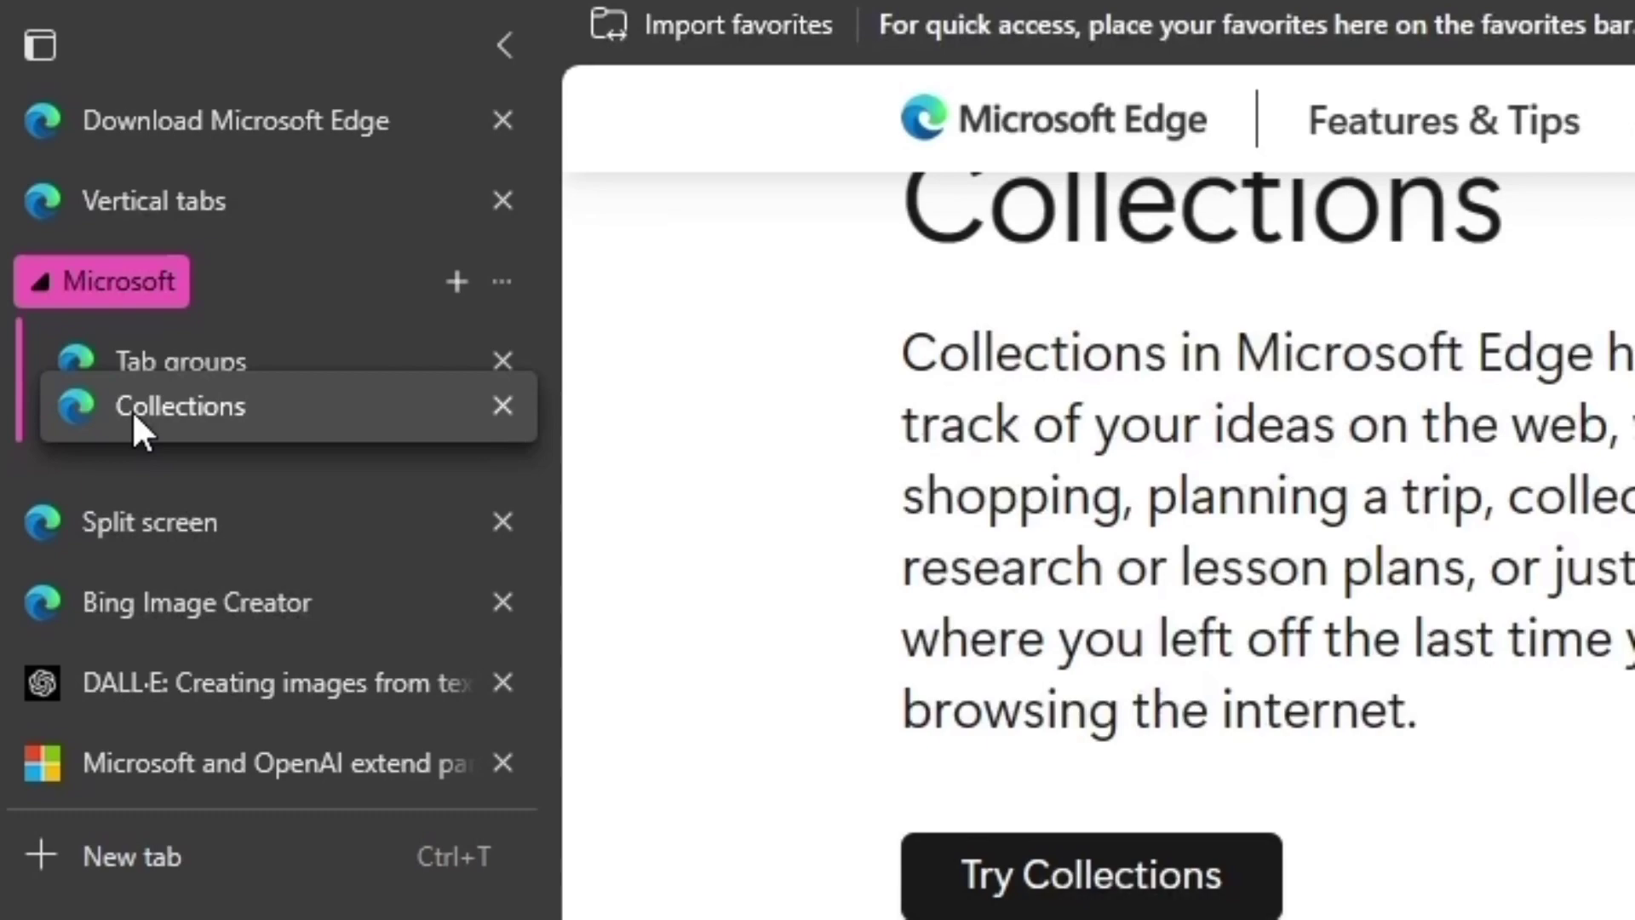
{"action": "left_click_drag", "start_coordinate": [135, 410], "coordinate": [98, 478]}
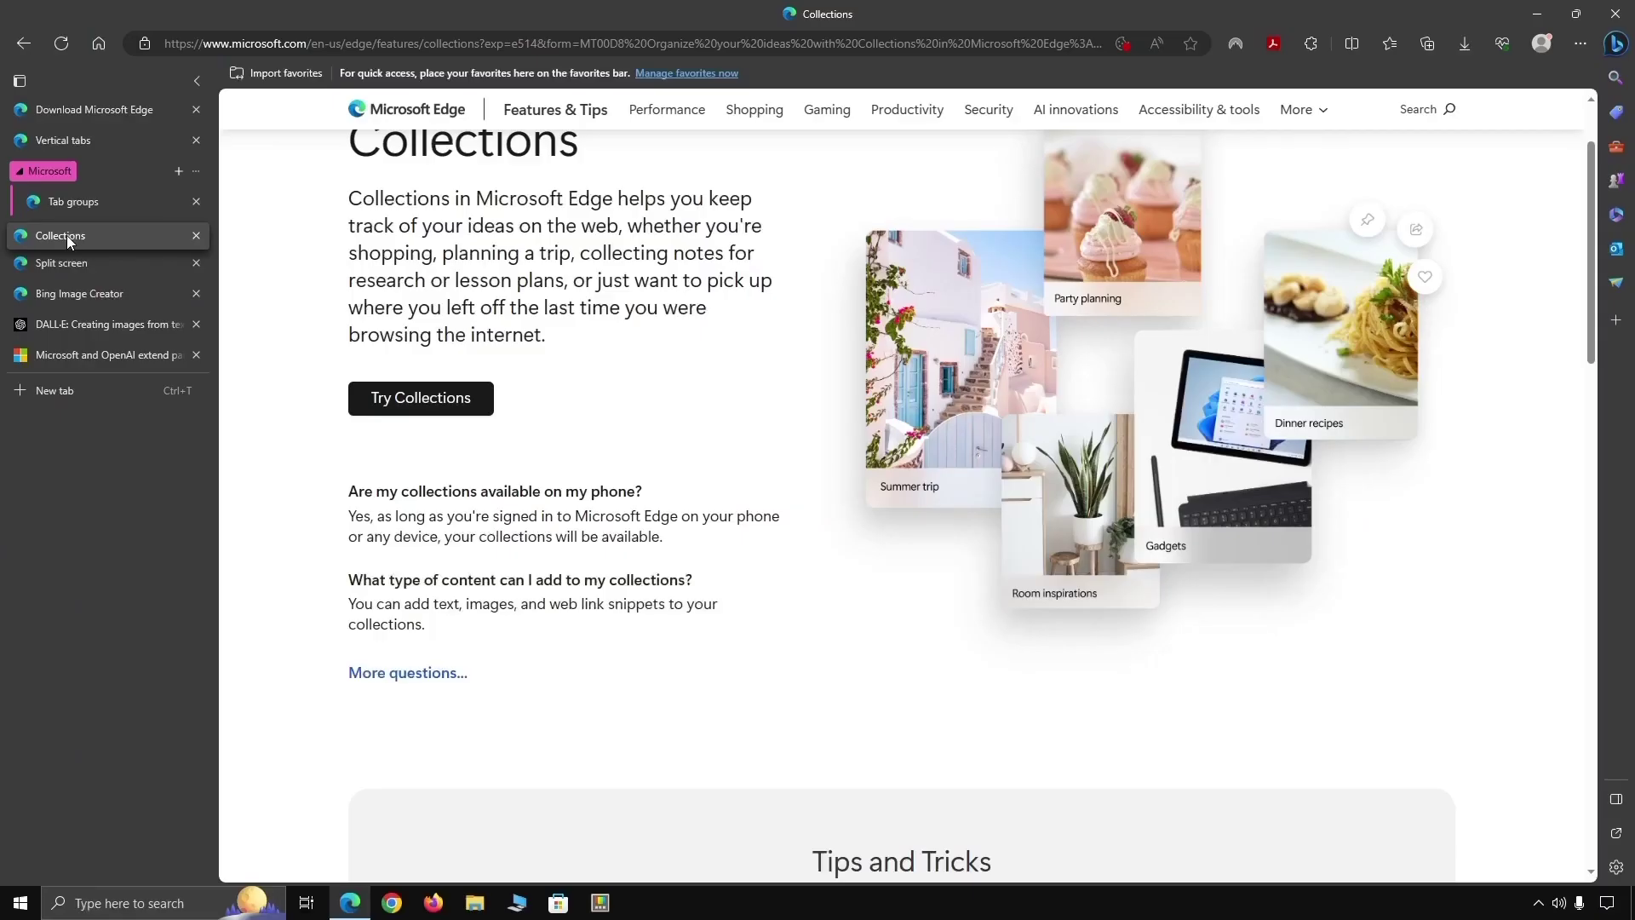
- Add the Collections tab to the Microsoft group and return to the Tab groups page's Tips and Tricks
{"action": "right_click", "coordinate": [65, 230]}
{"action": "mouse_move", "coordinate": [199, 307]}
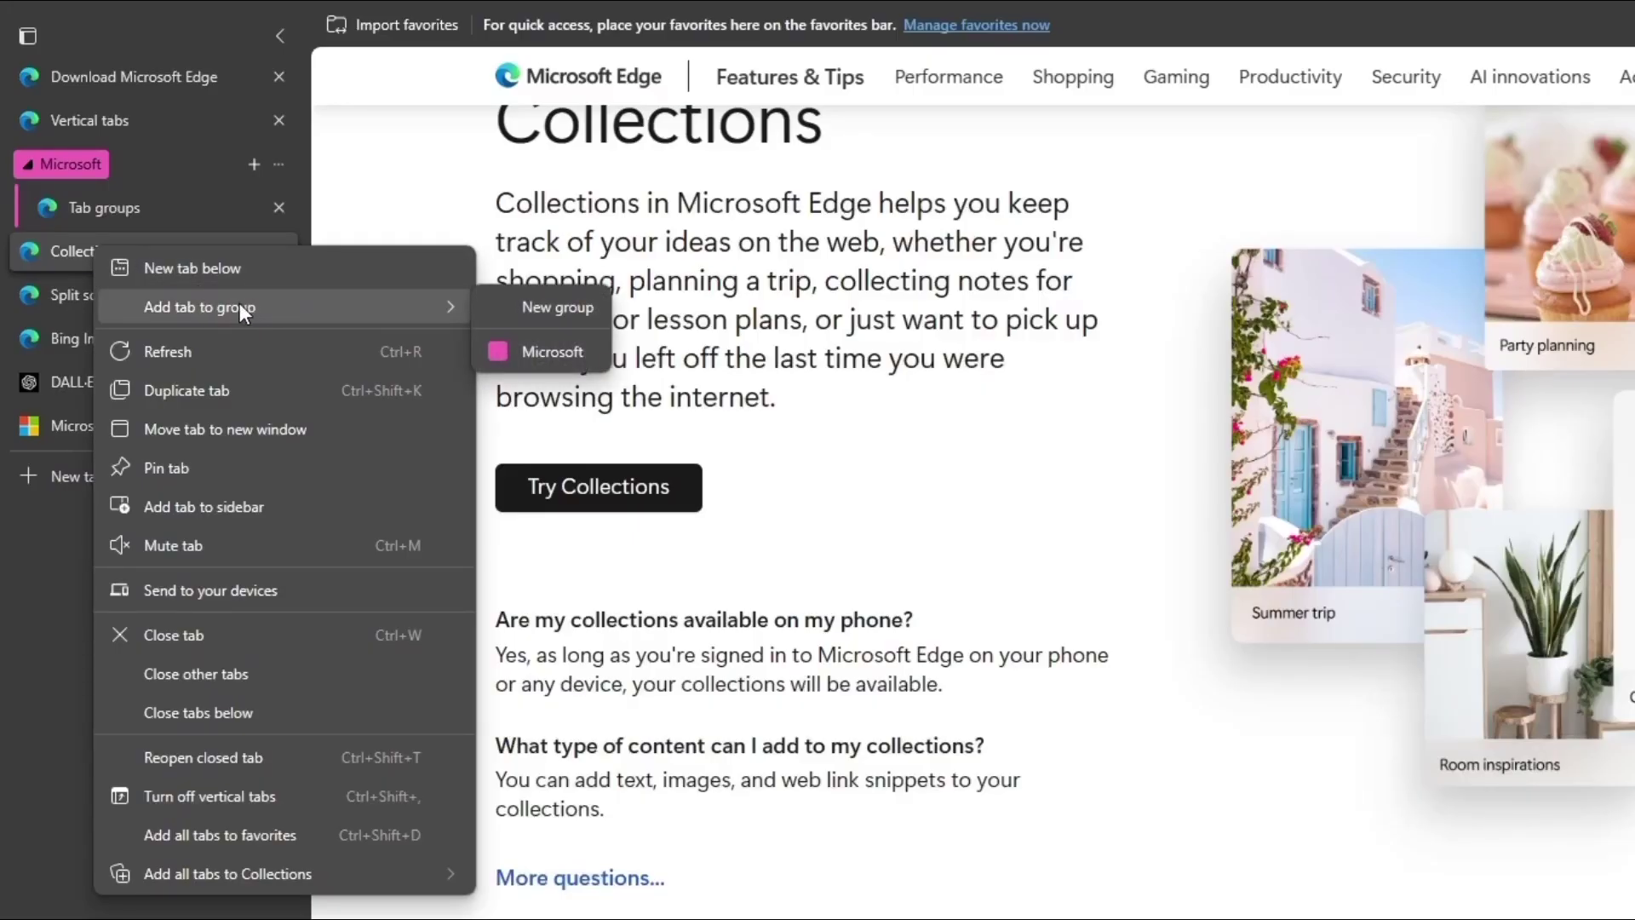
{"action": "left_click", "coordinate": [535, 352]}
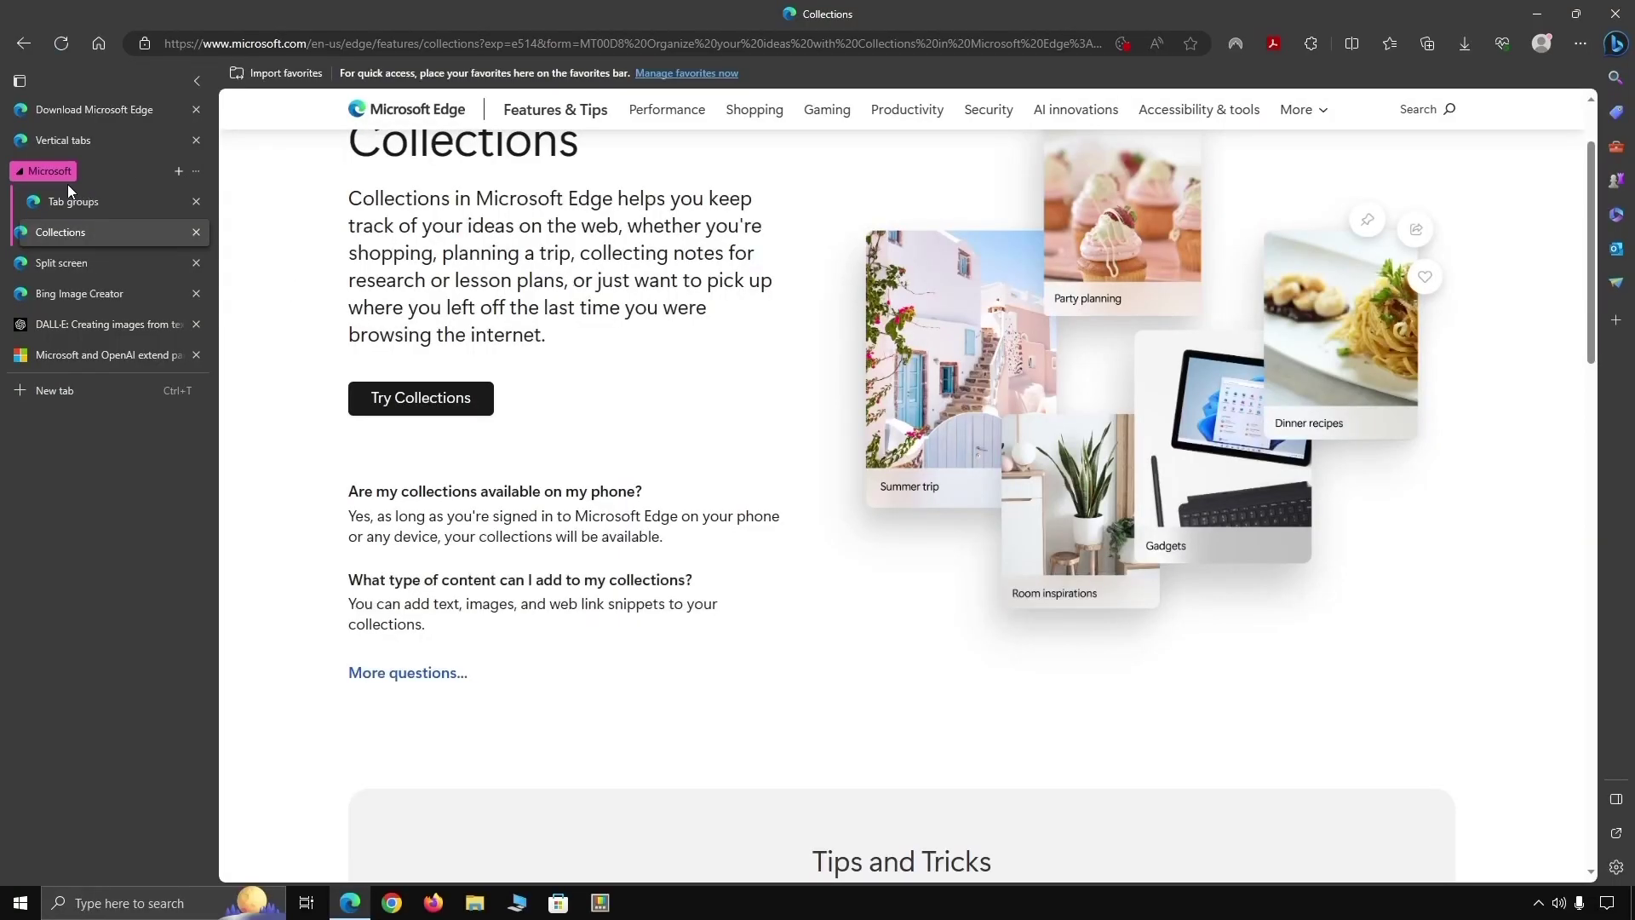
{"action": "left_click", "coordinate": [49, 202]}
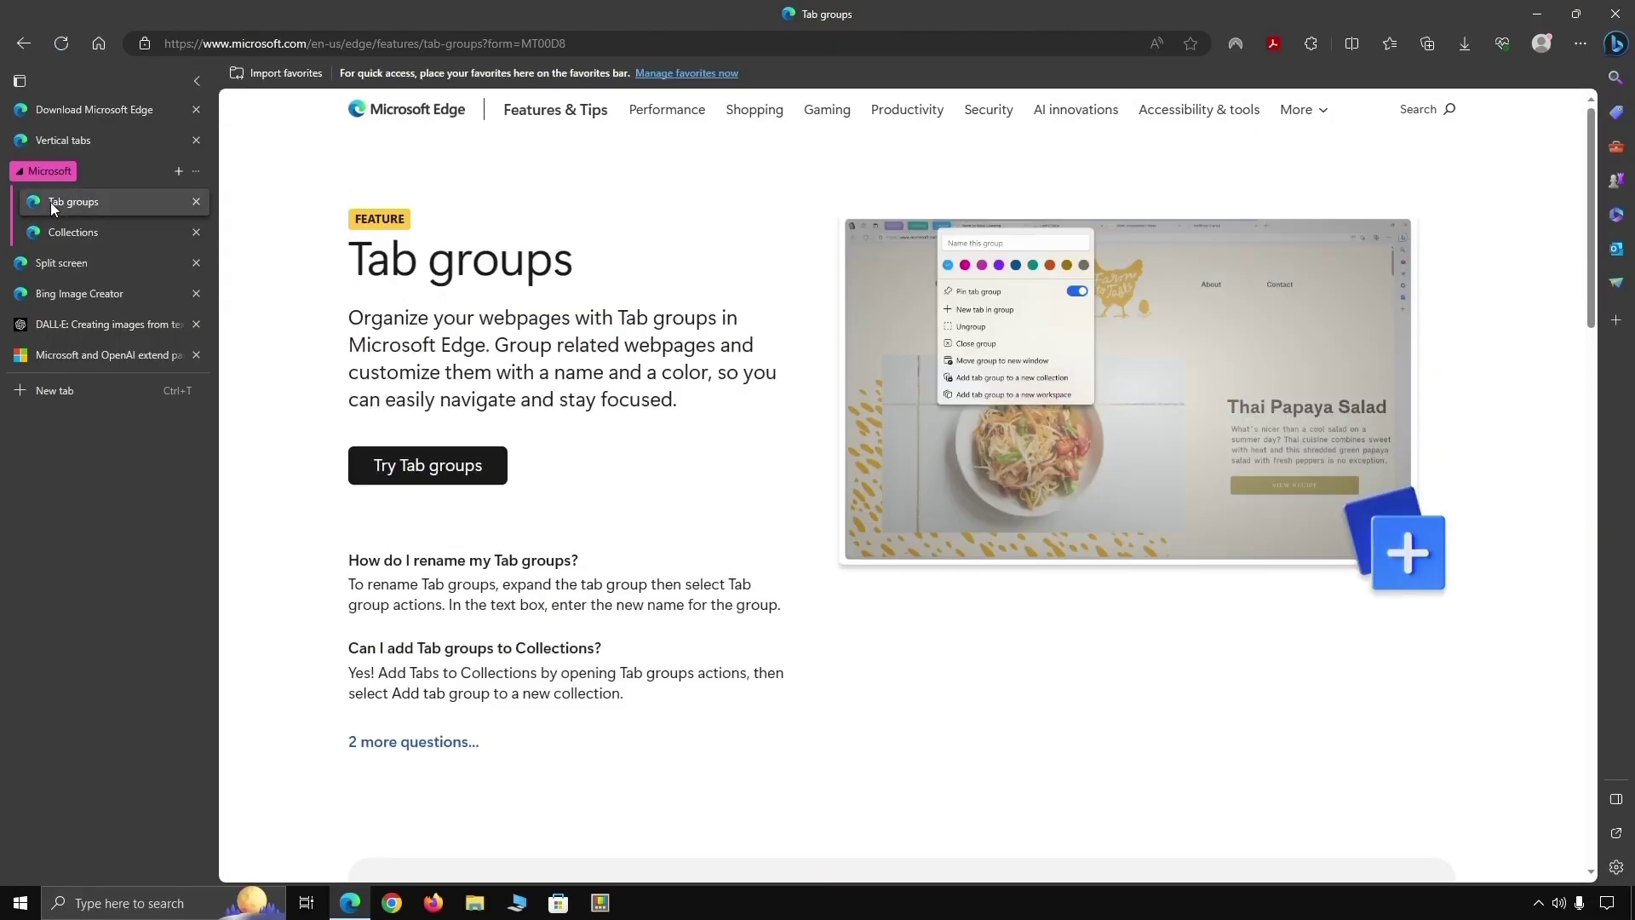
{"action": "left_click", "coordinate": [49, 227]}
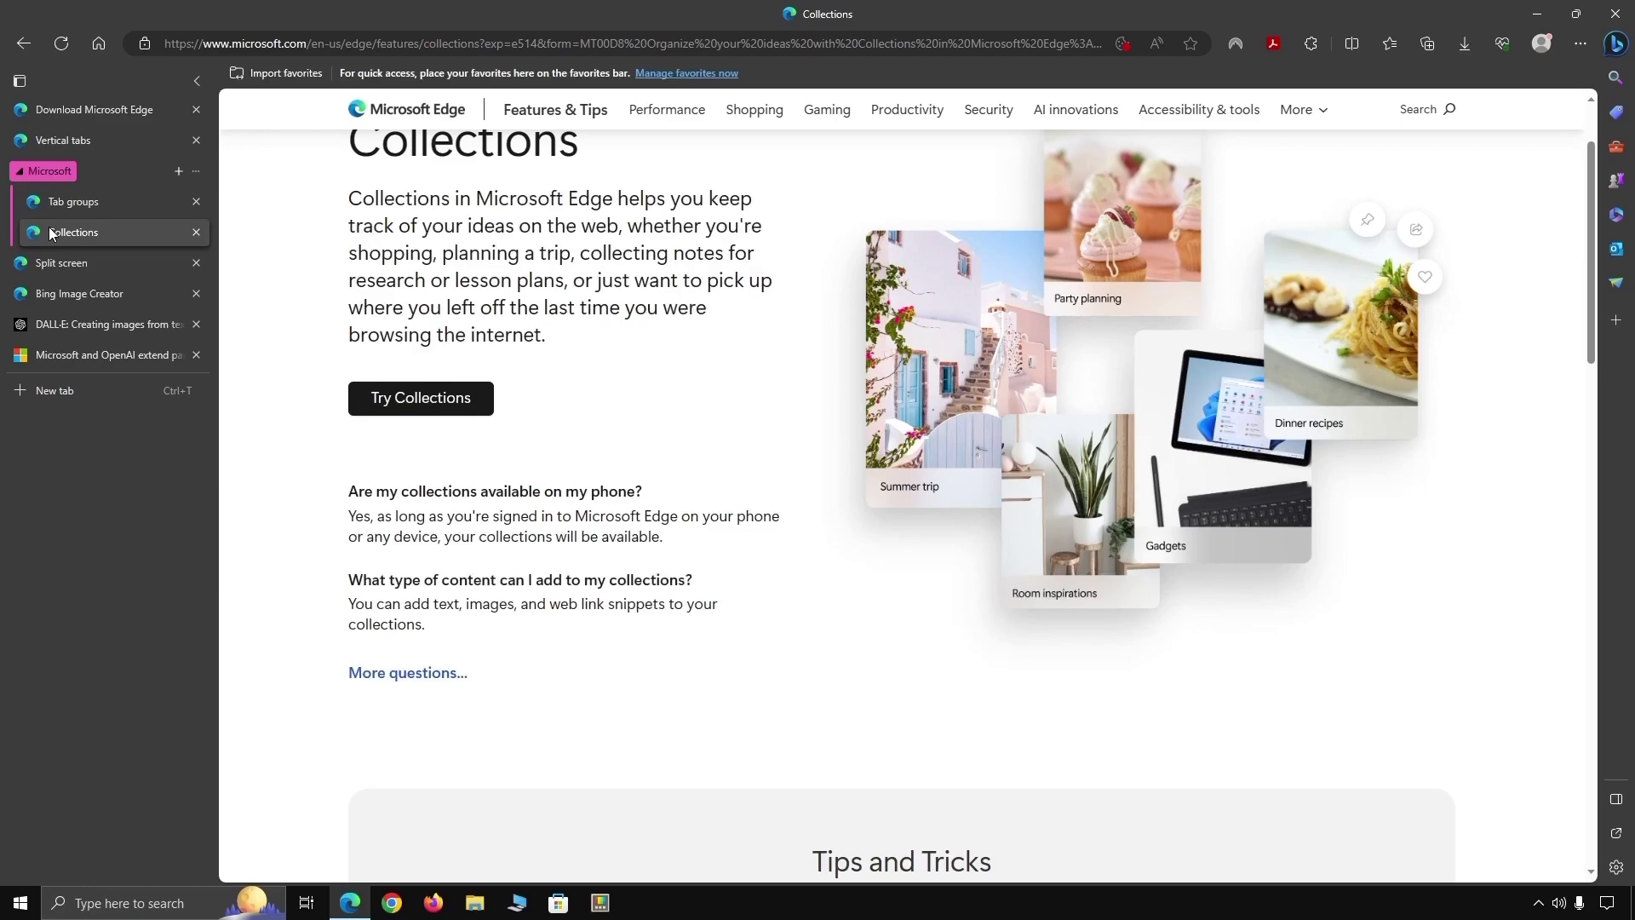
{"action": "left_click", "coordinate": [73, 205]}
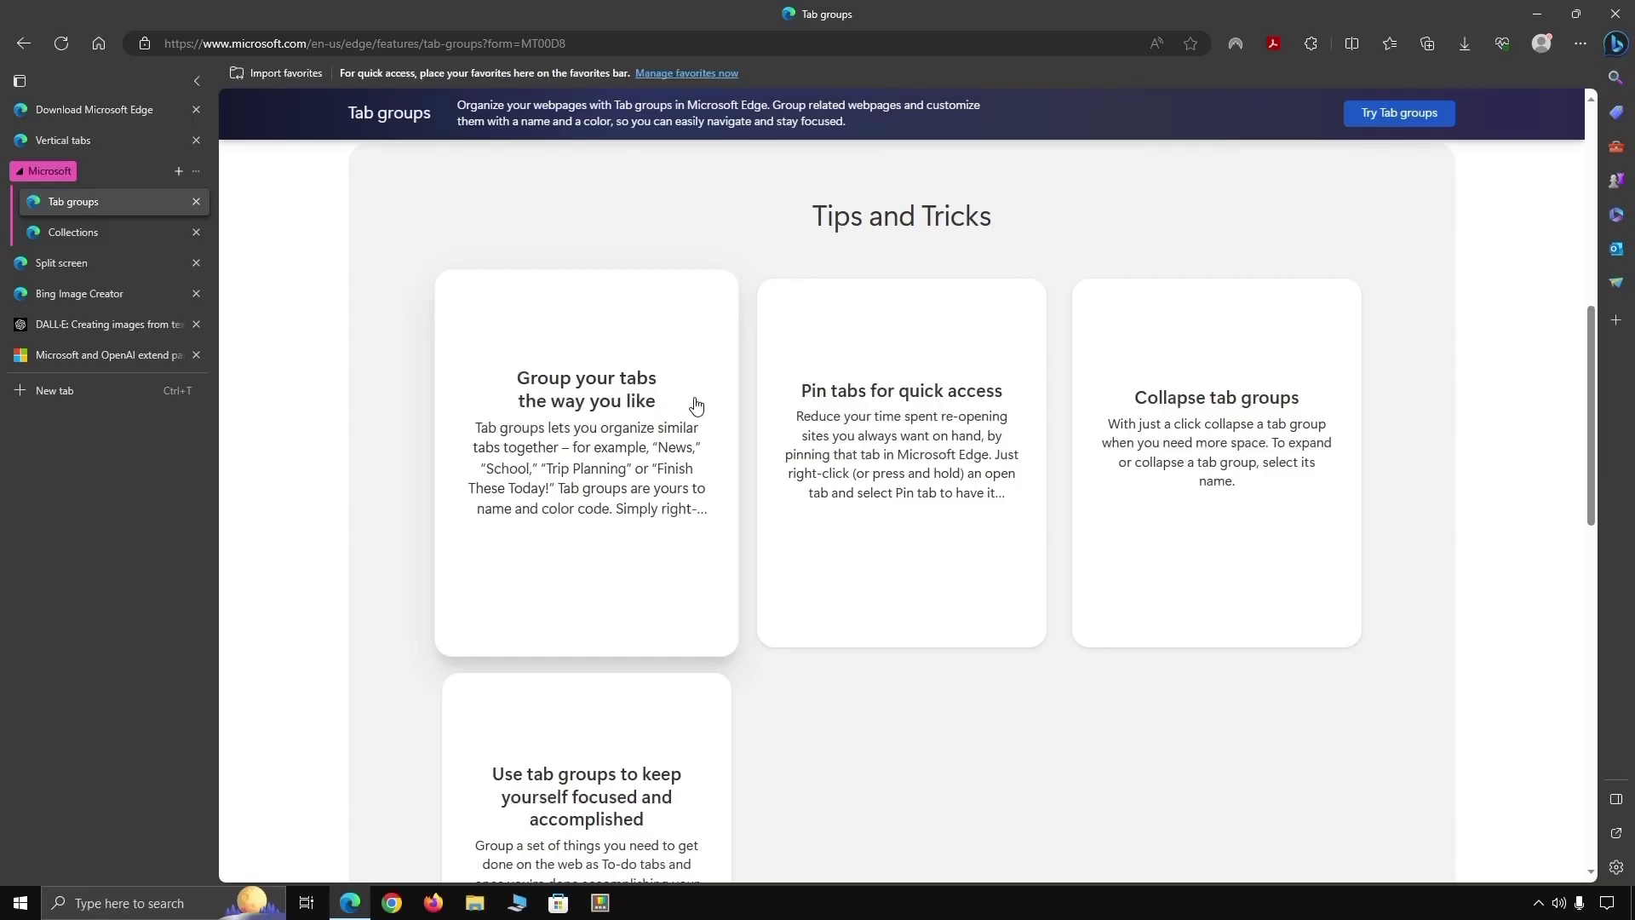
{"action": "scroll", "coordinate": [724, 409], "scroll_direction": "down", "scroll_amount": 2}
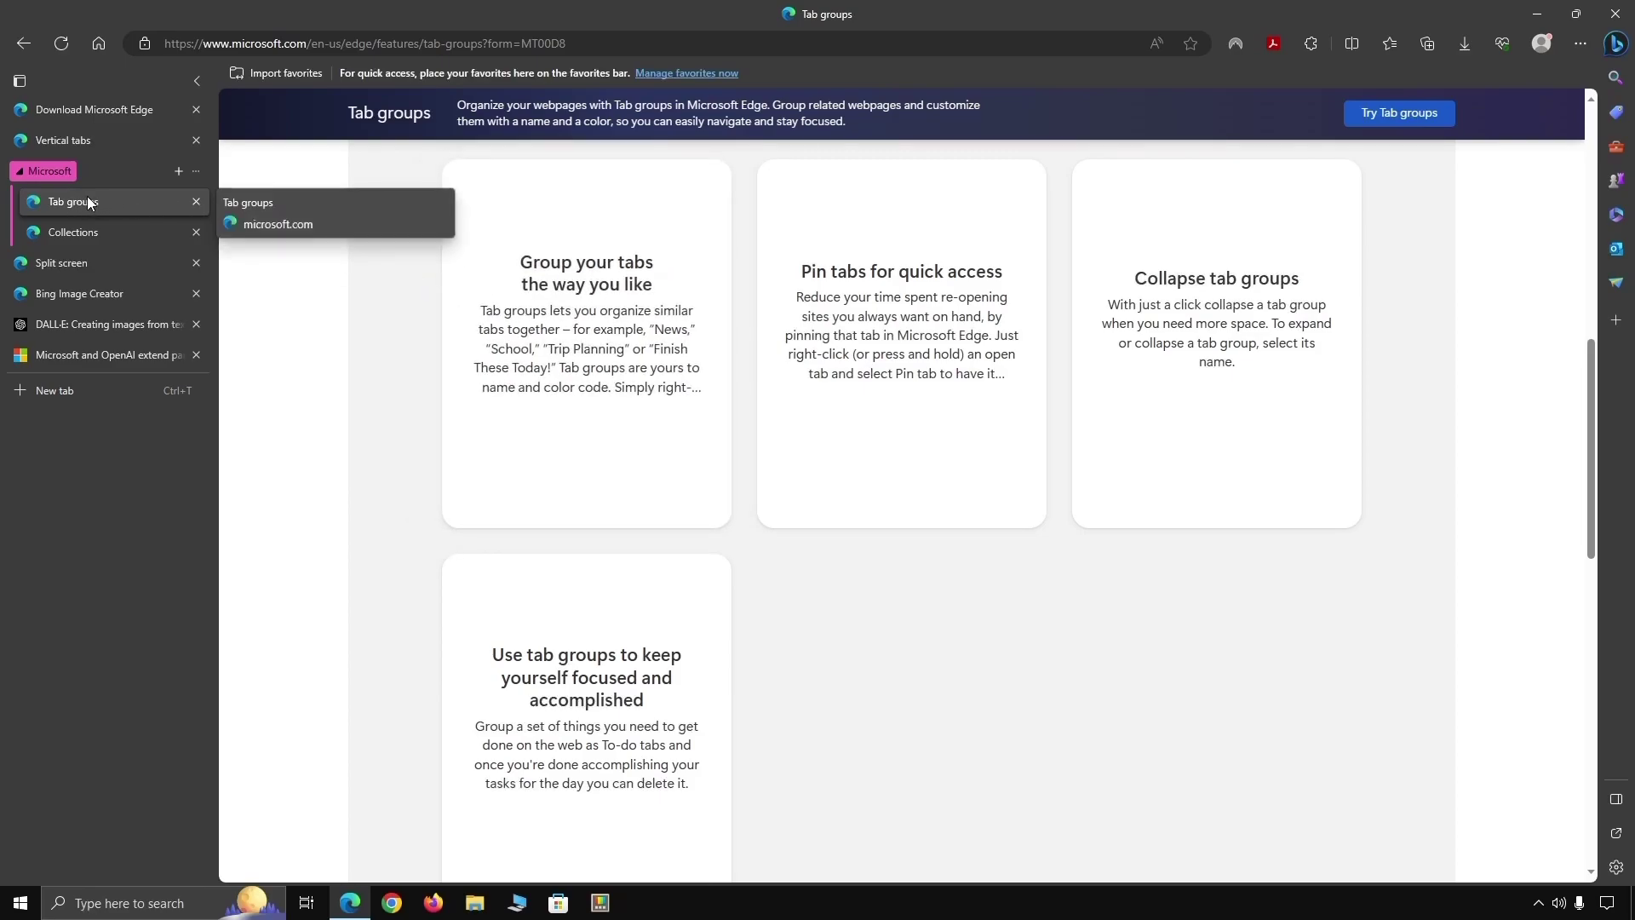
{"action": "right_click", "coordinate": [116, 197]}
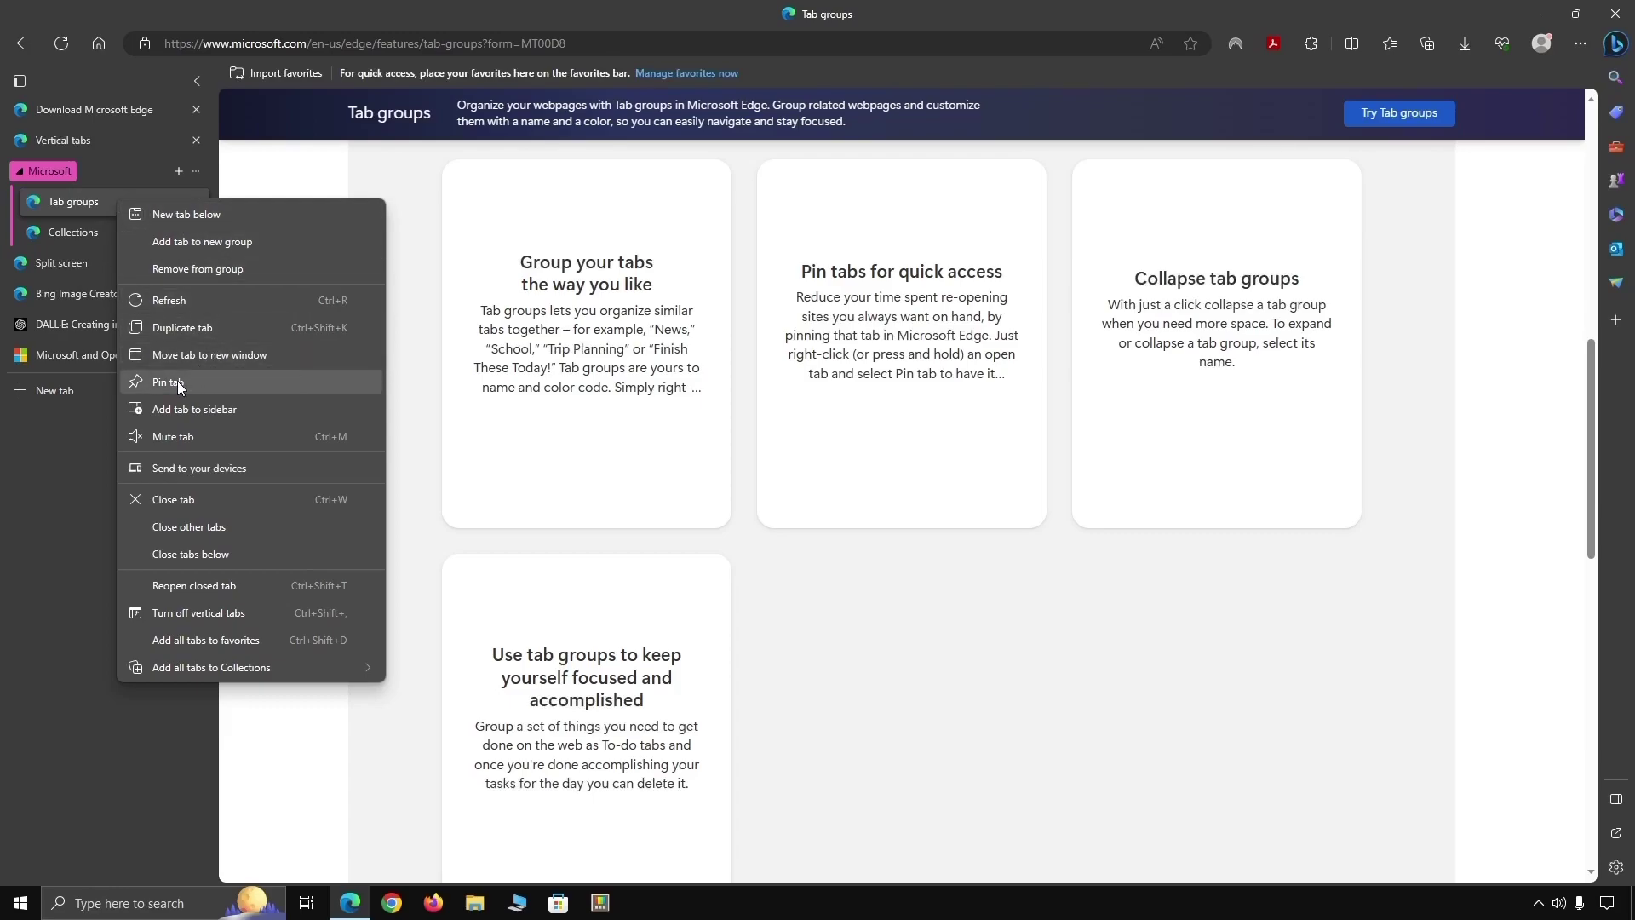
{"action": "left_click", "coordinate": [991, 683]}
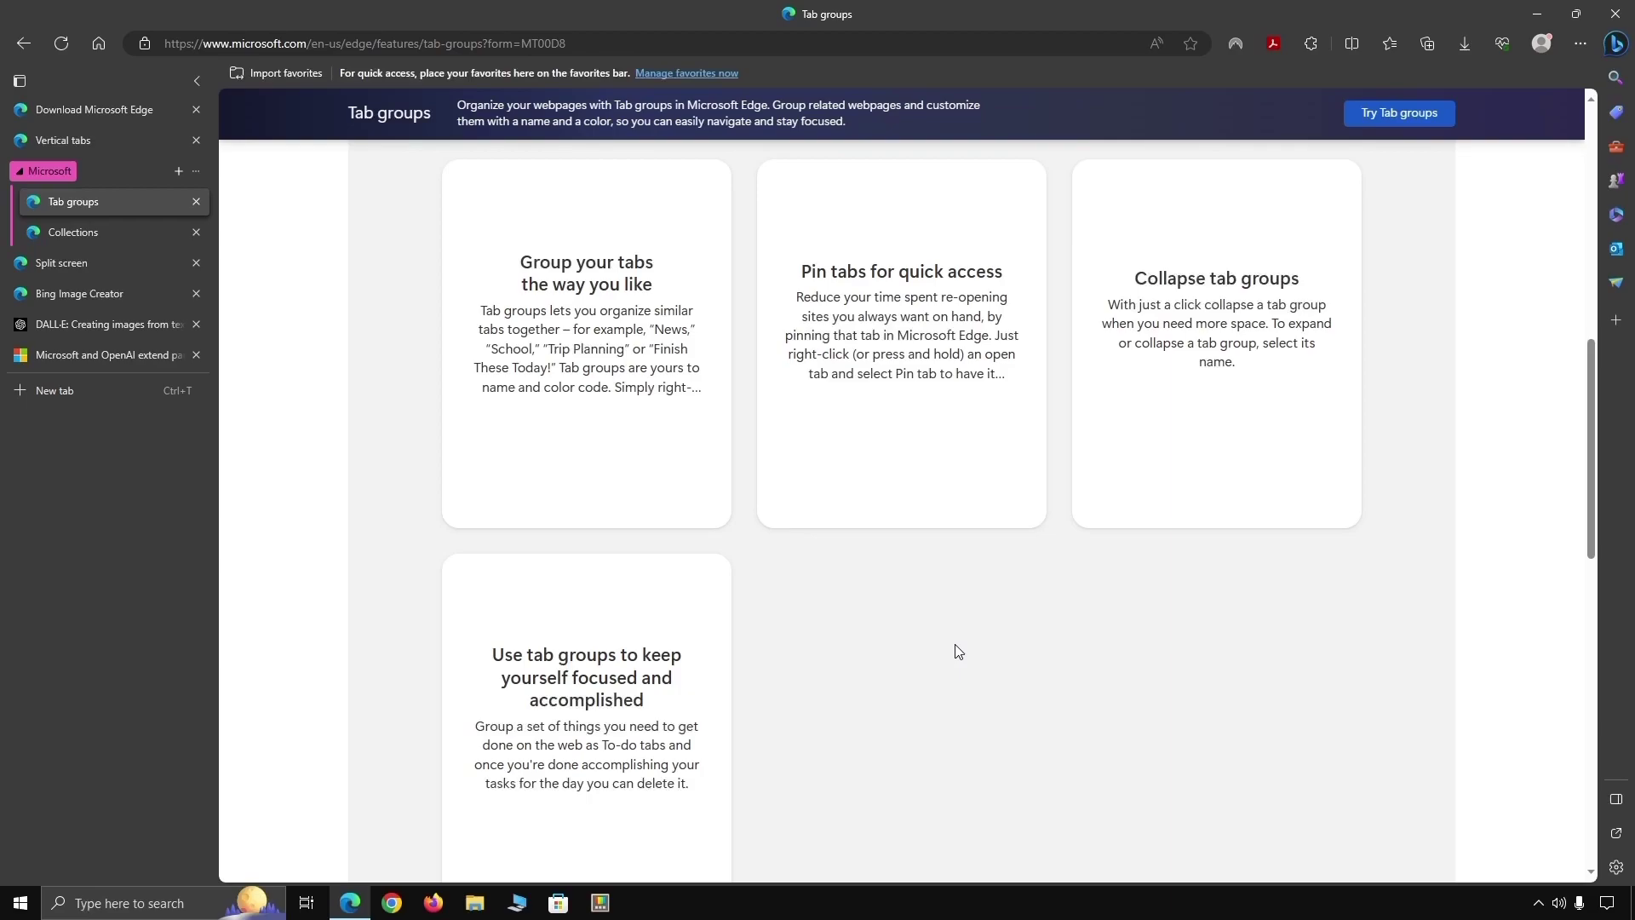
- On the Collections page, highlight the introduction and scroll down to the Tips and Tricks cards
{"action": "left_click", "coordinate": [100, 229]}
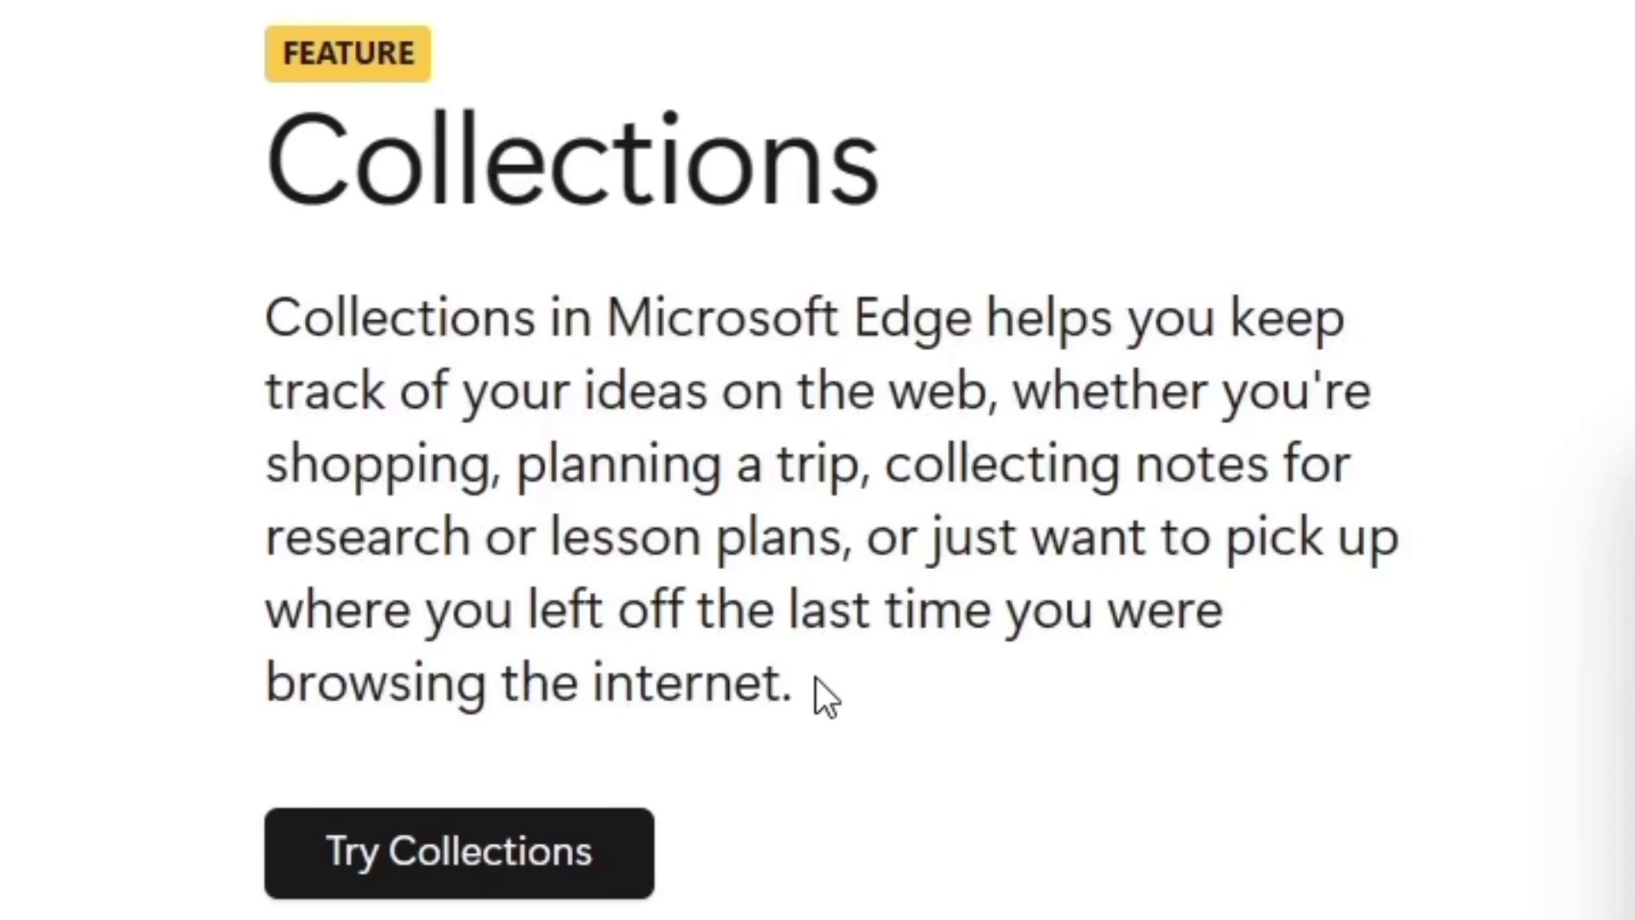
{"action": "left_click_drag", "start_coordinate": [817, 678], "coordinate": [264, 332]}
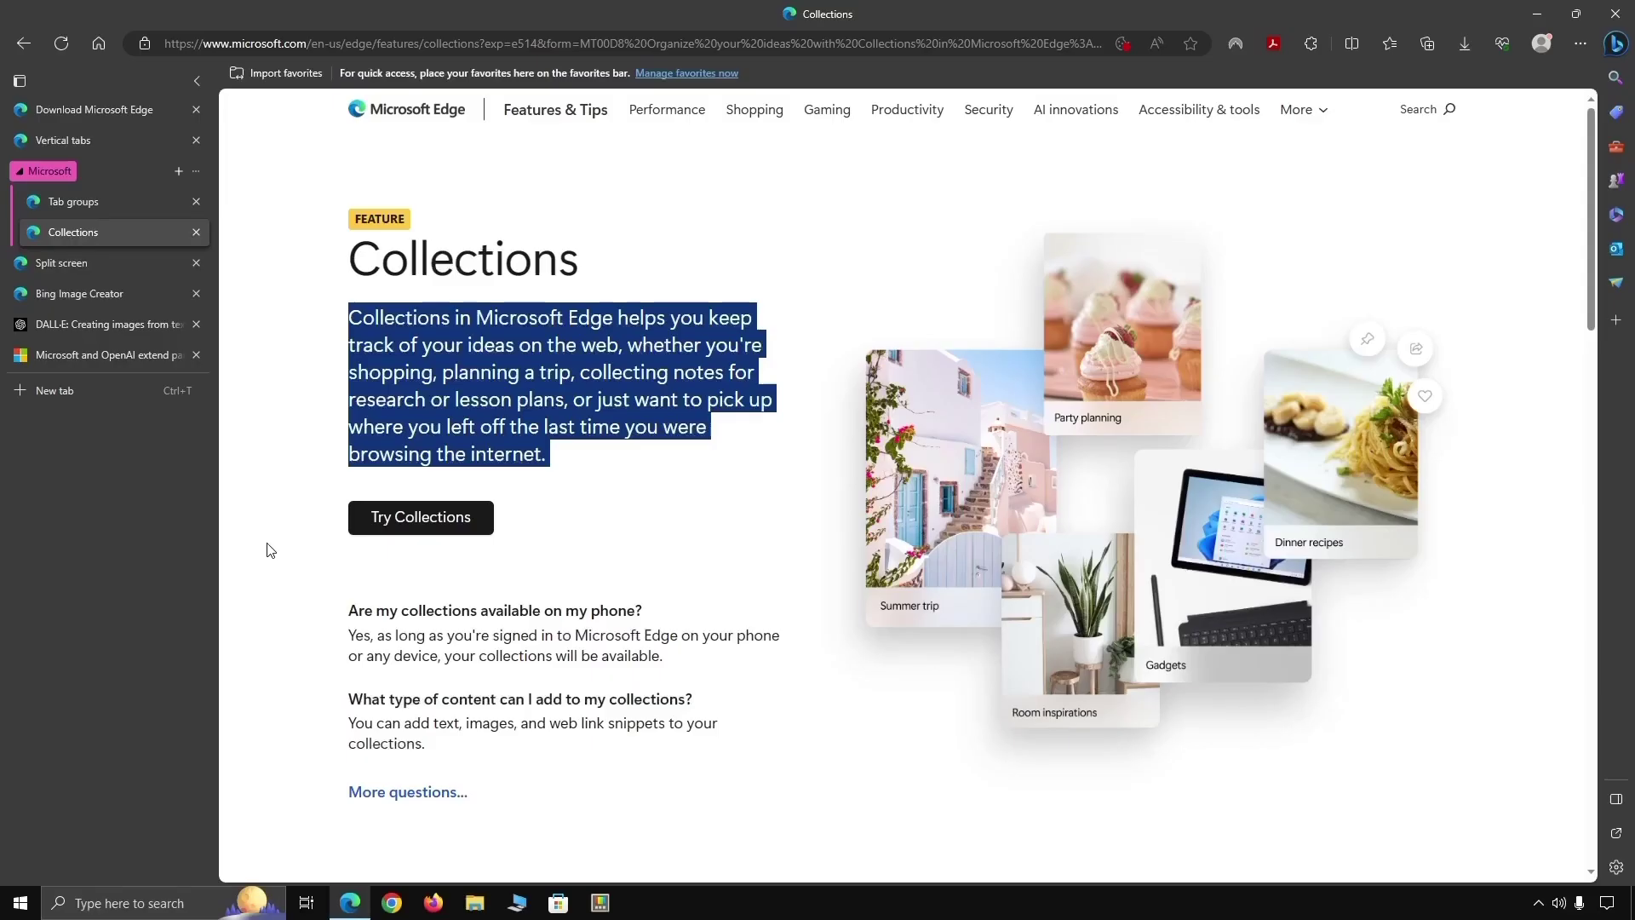
{"action": "scroll", "coordinate": [272, 554], "scroll_direction": "down", "scroll_amount": 1}
{"action": "scroll", "coordinate": [907, 467], "scroll_direction": "down", "scroll_amount": 4}
{"action": "scroll", "coordinate": [1115, 498], "scroll_direction": "down", "scroll_amount": 2}
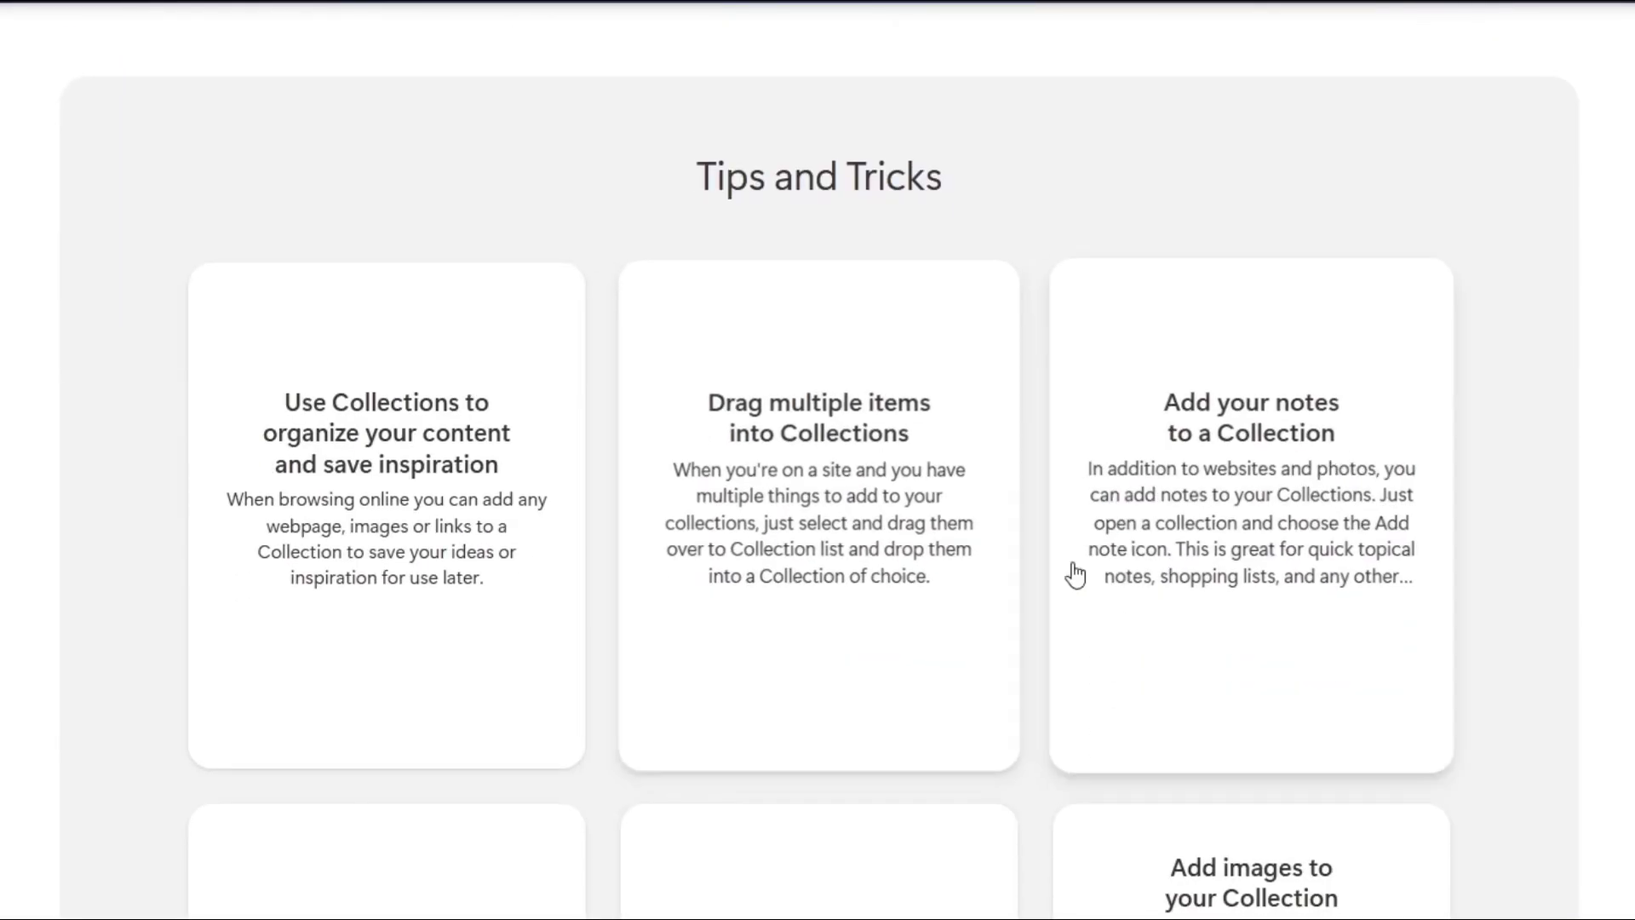
{"action": "scroll", "coordinate": [1481, 534], "scroll_direction": "down", "scroll_amount": 2}
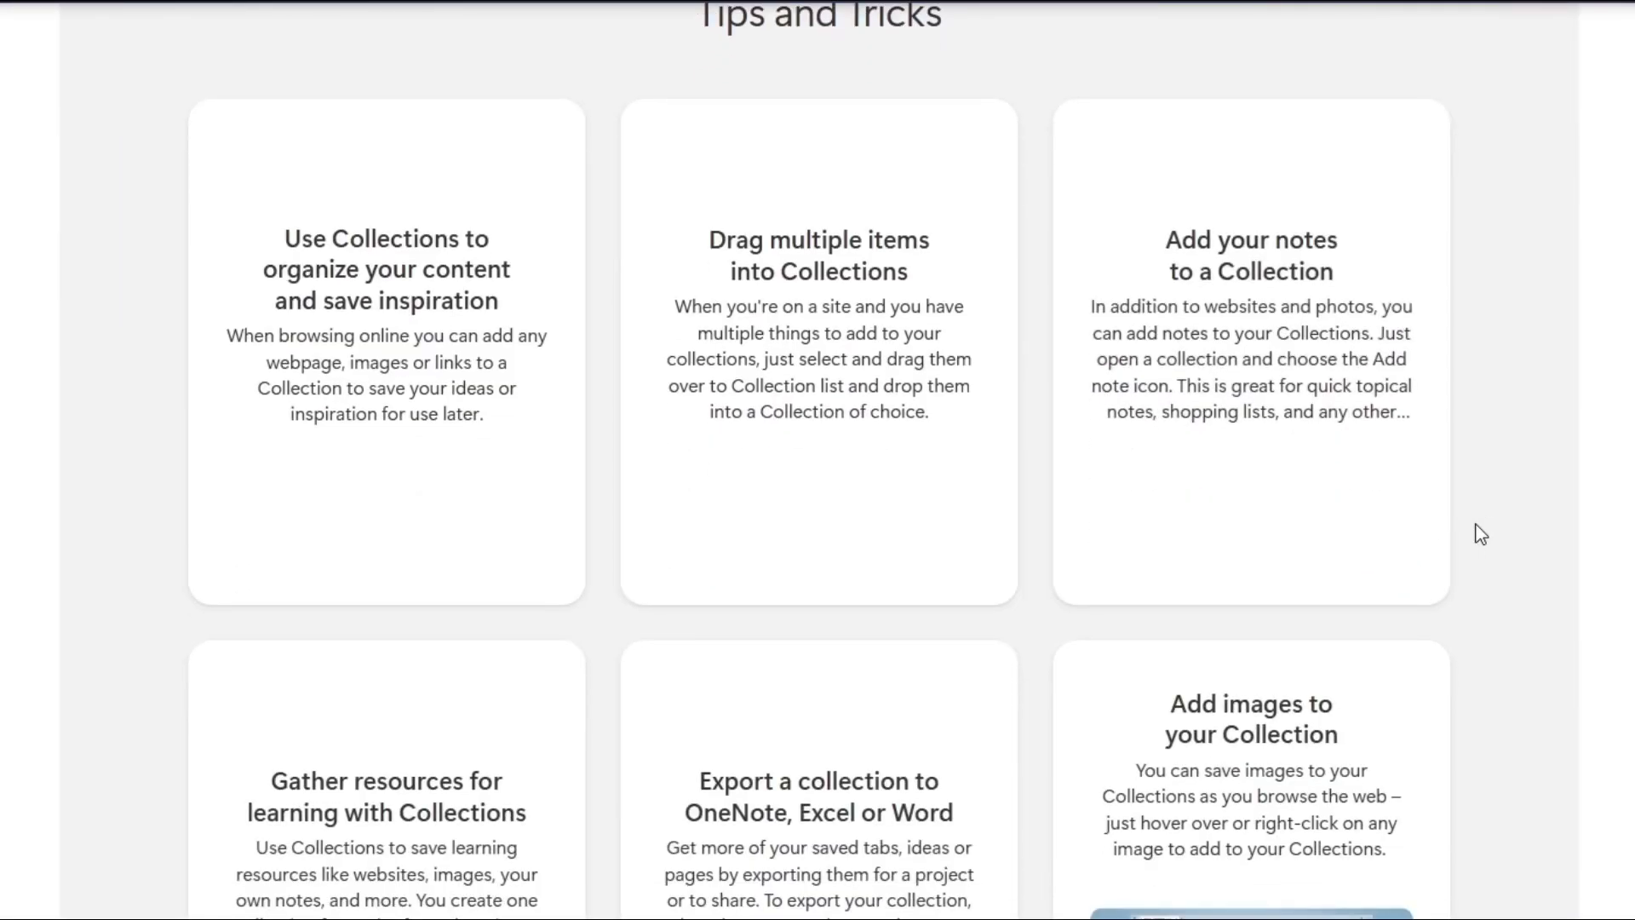
{"action": "scroll", "coordinate": [1480, 534], "scroll_direction": "down", "scroll_amount": 2}
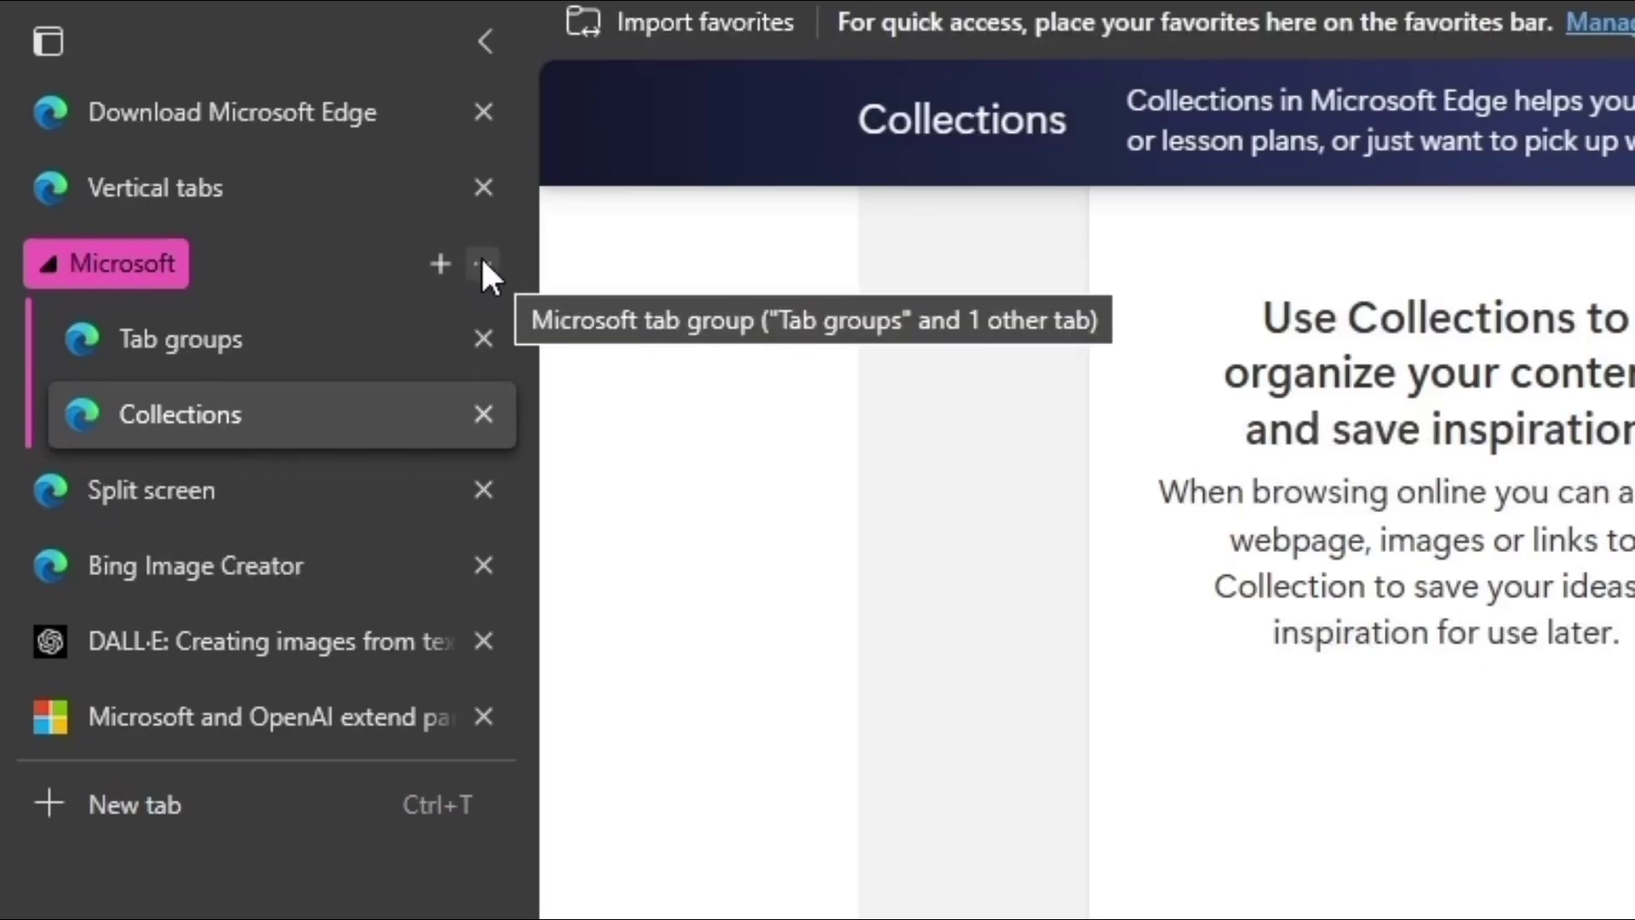
- Save the Microsoft tab group as a new collection named Aug 30, 2023
{"action": "left_click", "coordinate": [482, 264]}
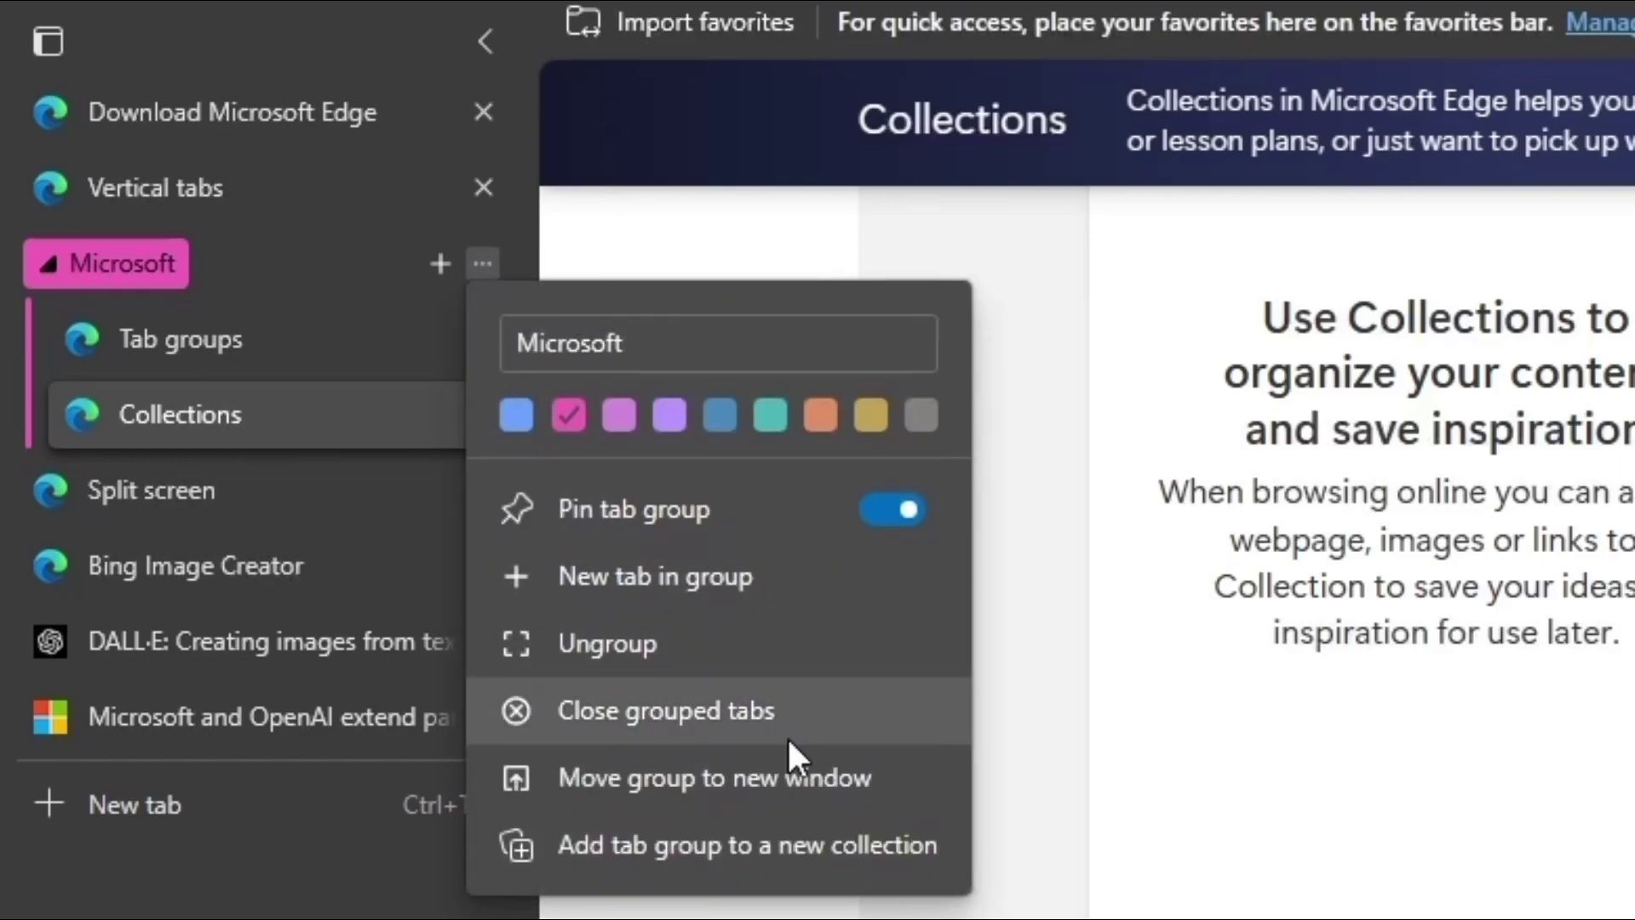
{"action": "left_click", "coordinate": [743, 856]}
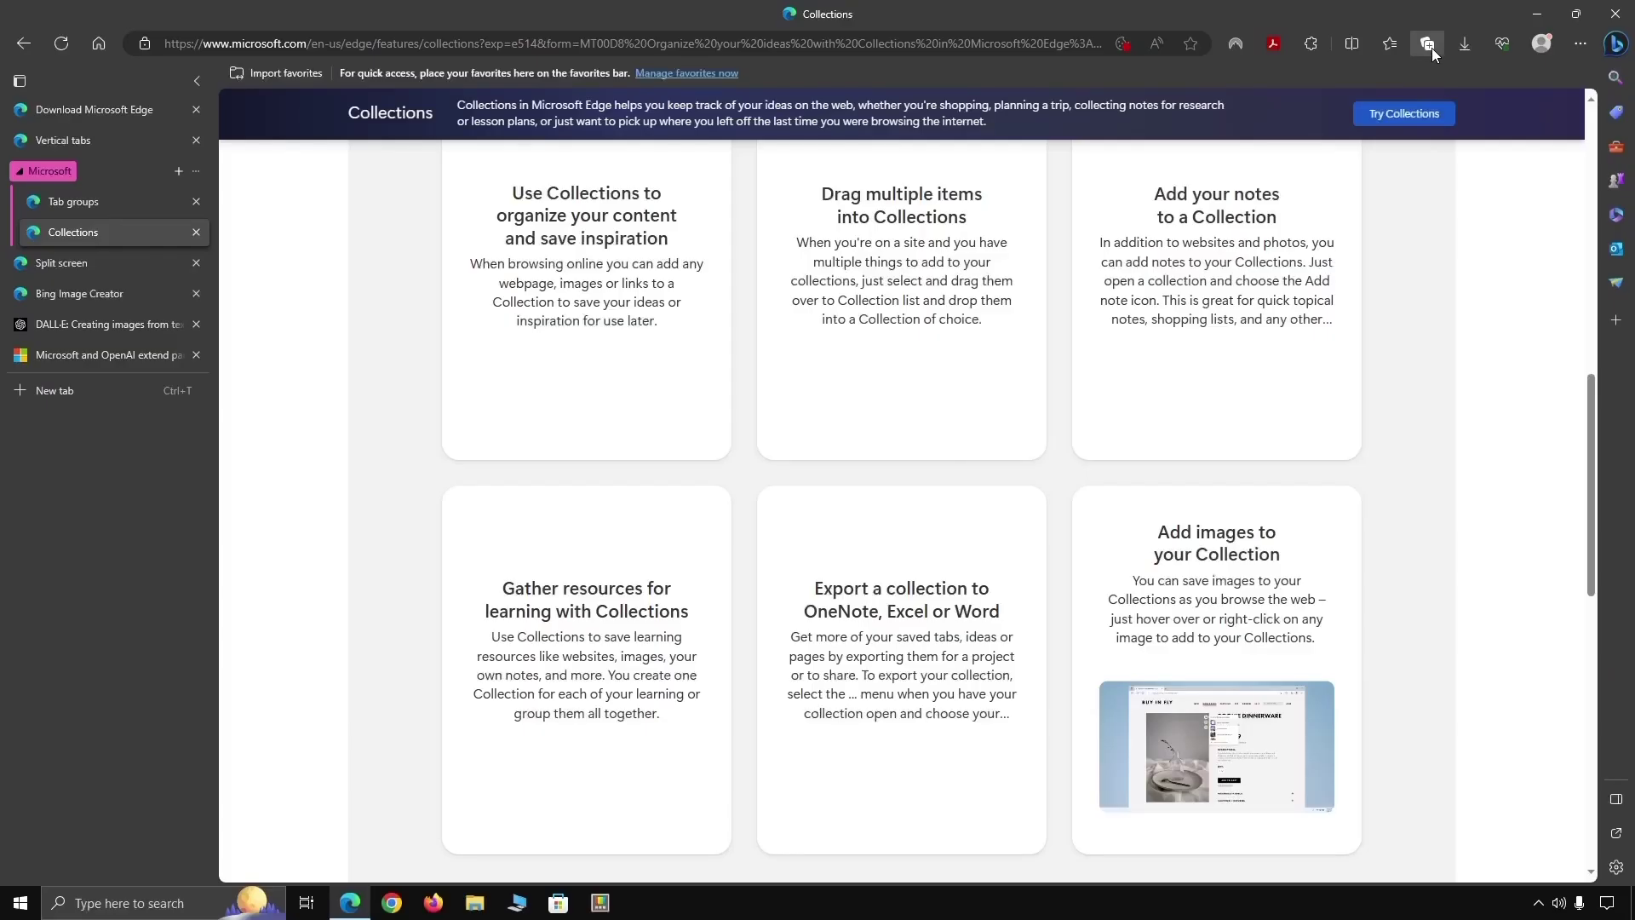
- Open the collections pane, float it over the page, then dock it again
{"action": "left_click", "coordinate": [1433, 48]}
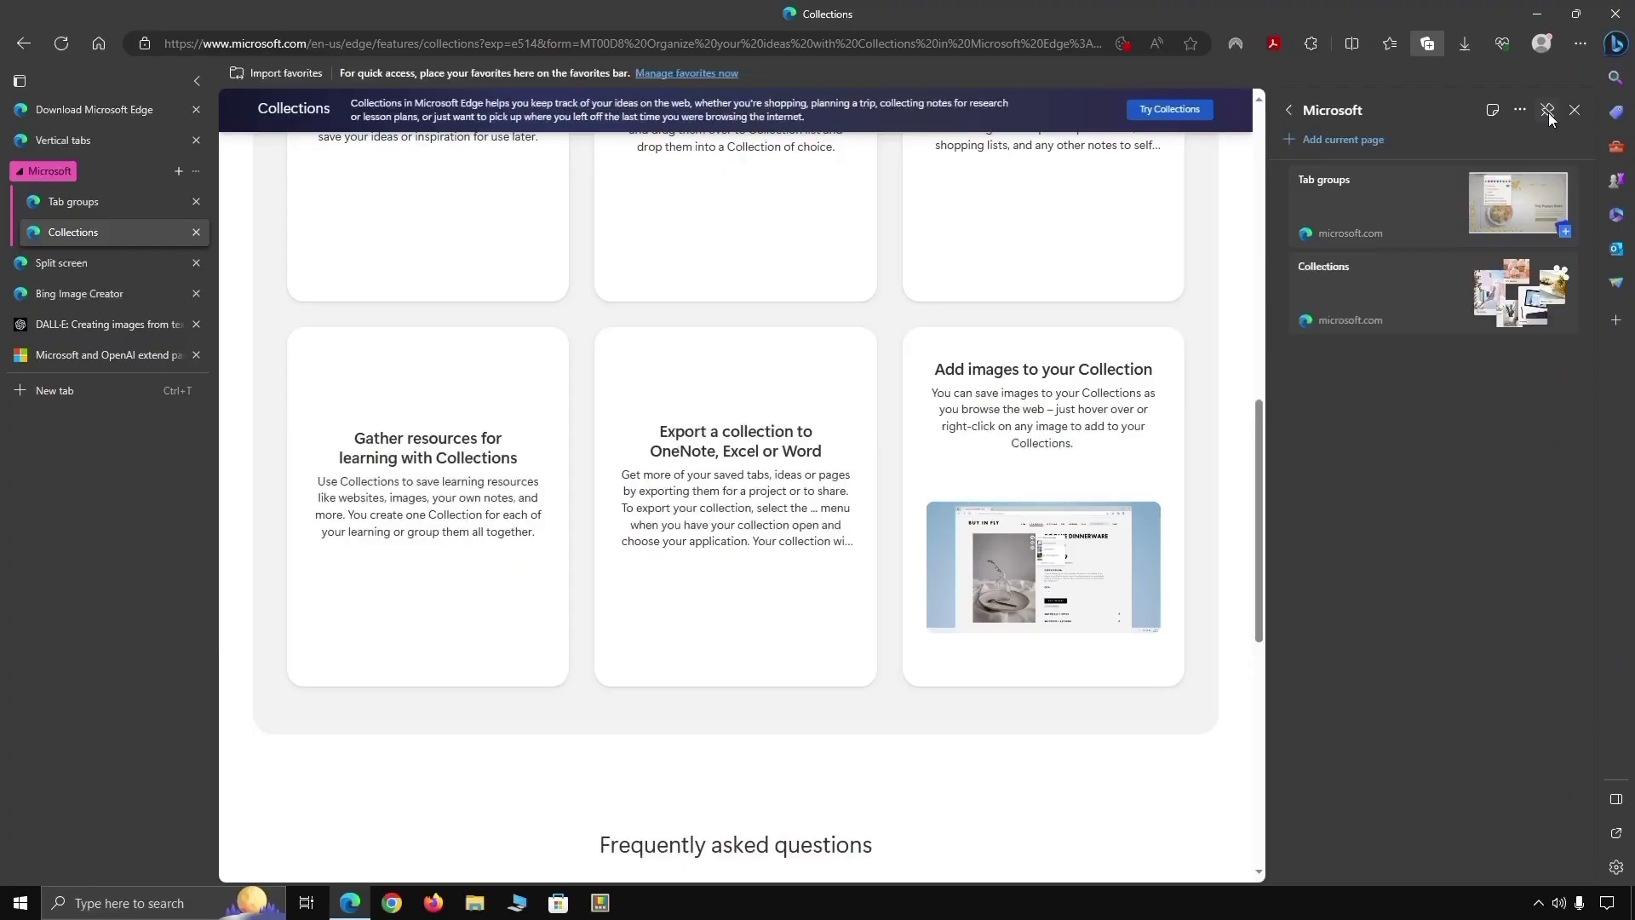
{"action": "left_click", "coordinate": [1406, 328]}
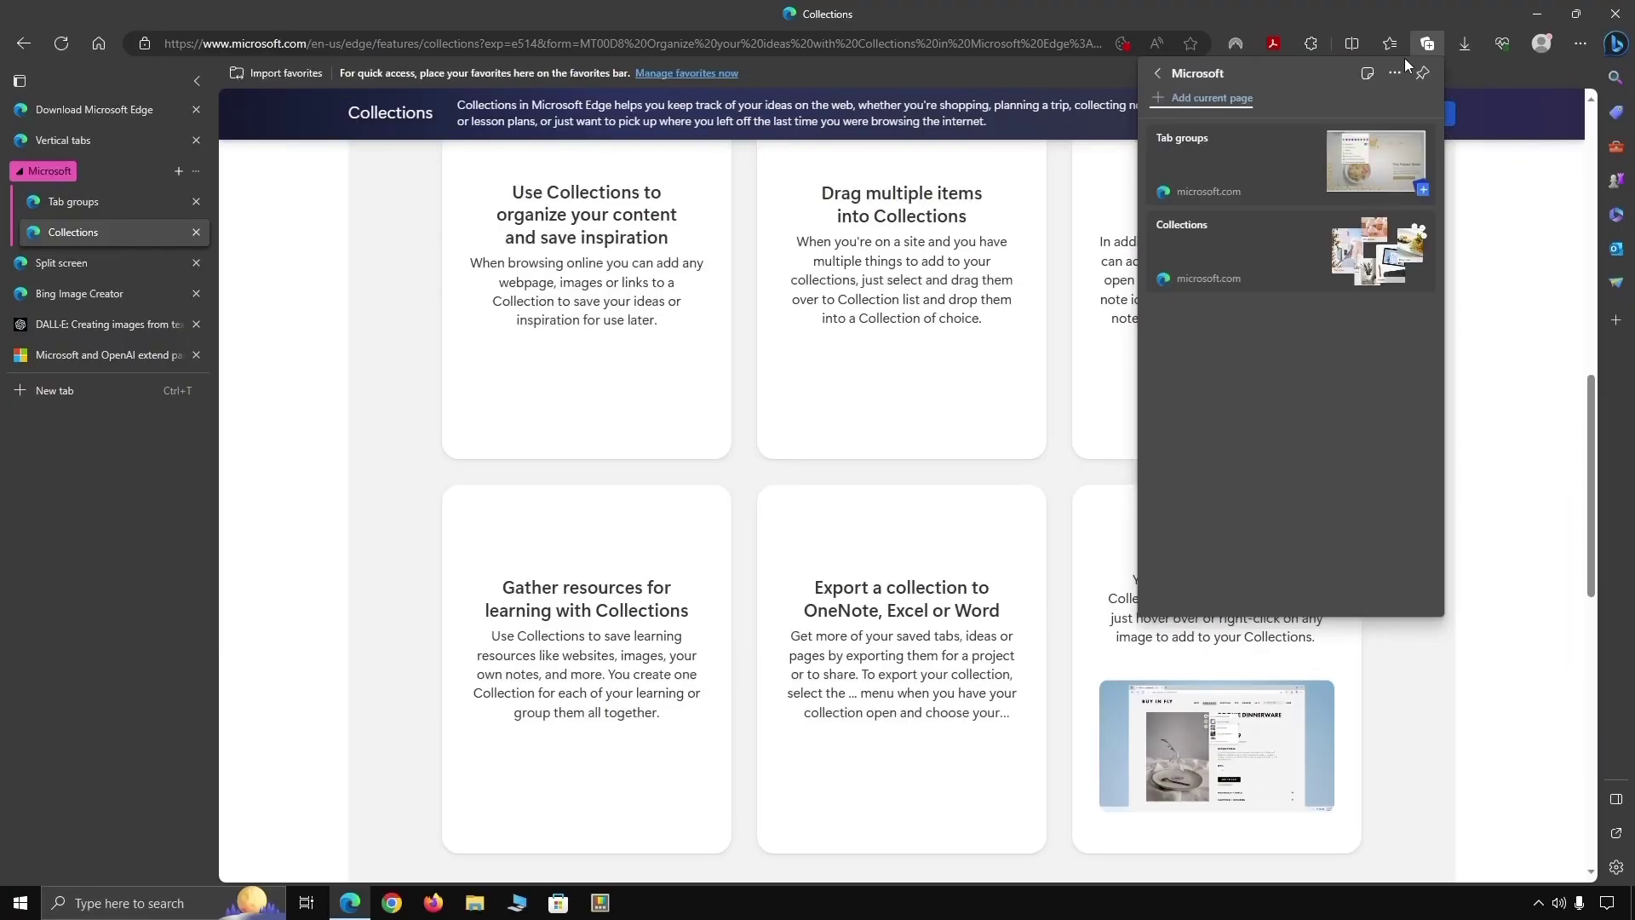
{"action": "left_click", "coordinate": [1423, 77]}
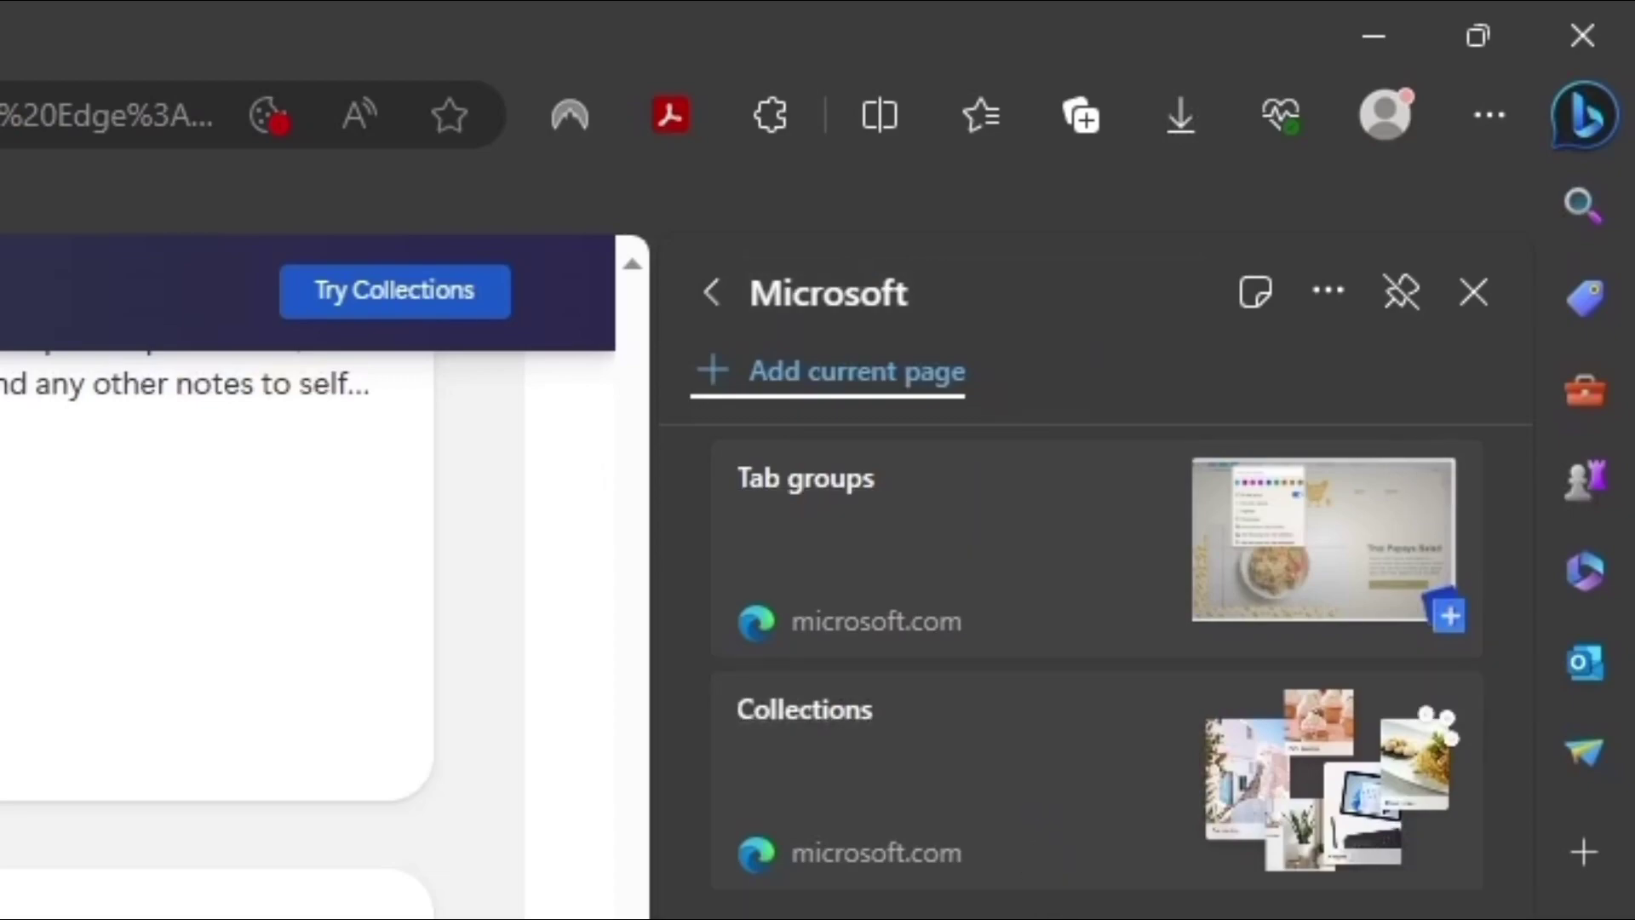
- From the collections list, add the Bing Image Creator page to the Microsoft collection
{"action": "left_click", "coordinate": [718, 292]}
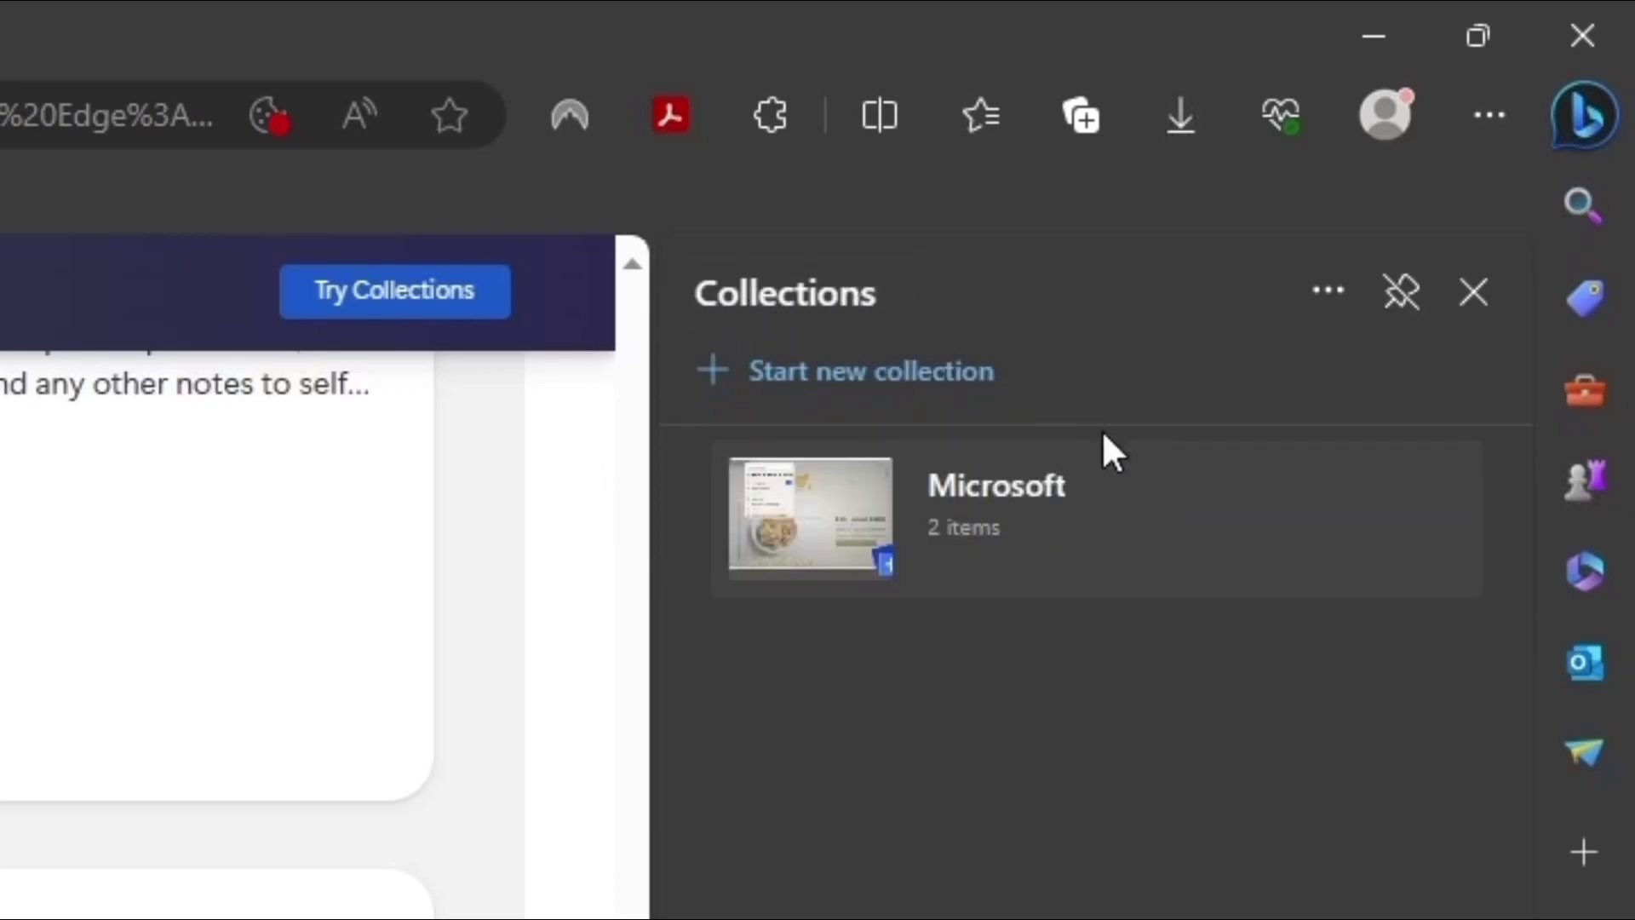
{"action": "left_click", "coordinate": [1332, 298]}
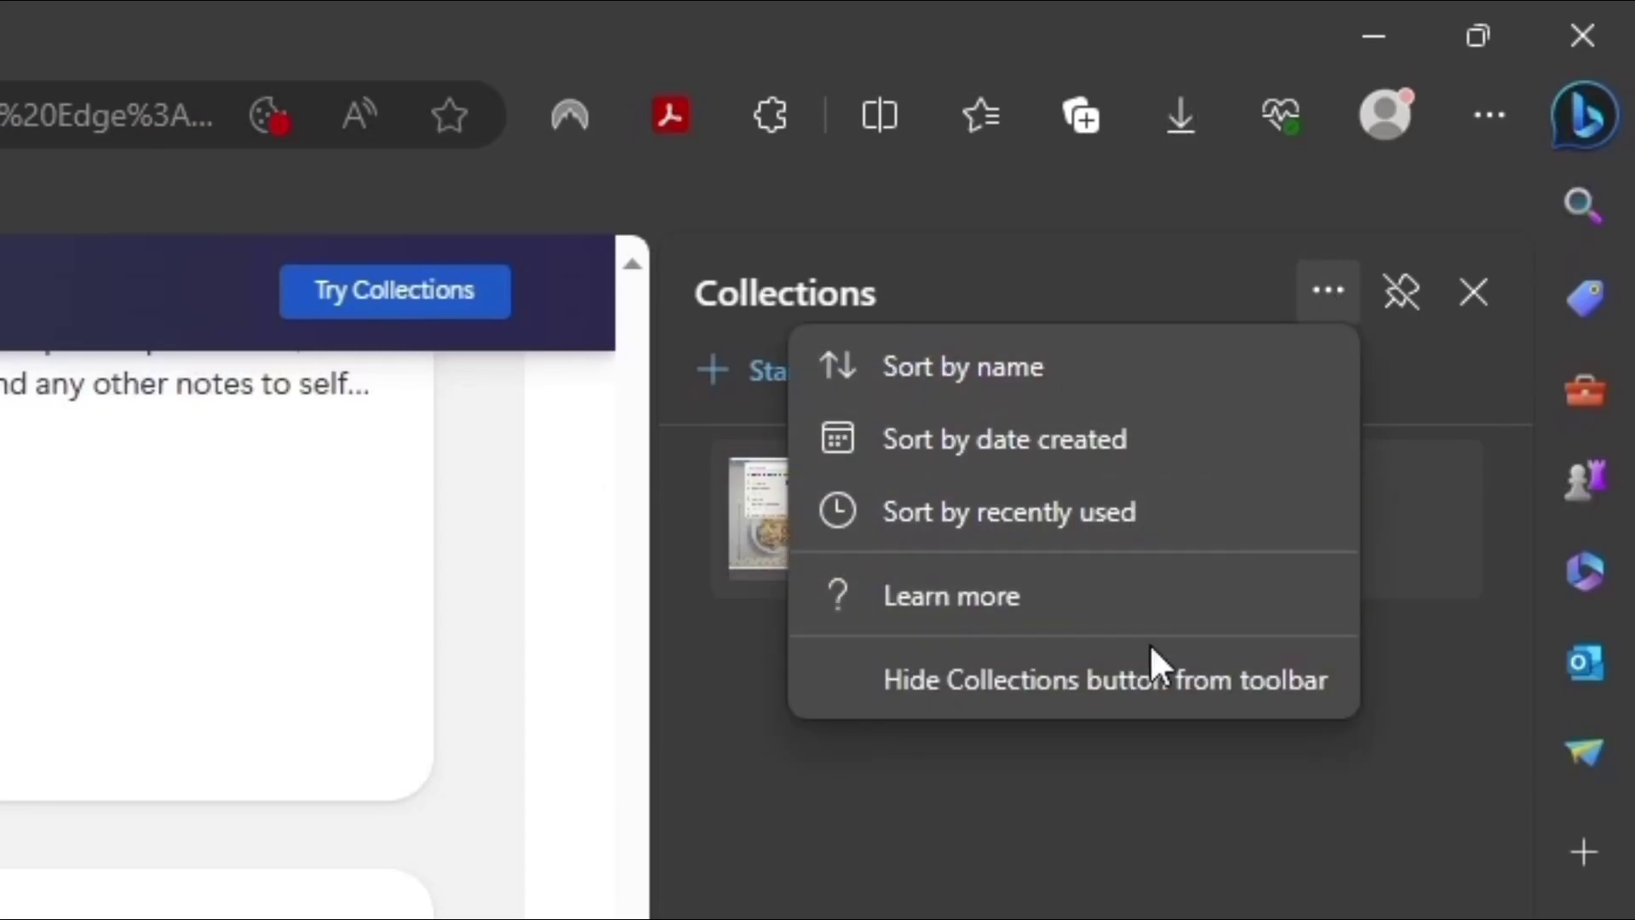
{"action": "left_click", "coordinate": [739, 281]}
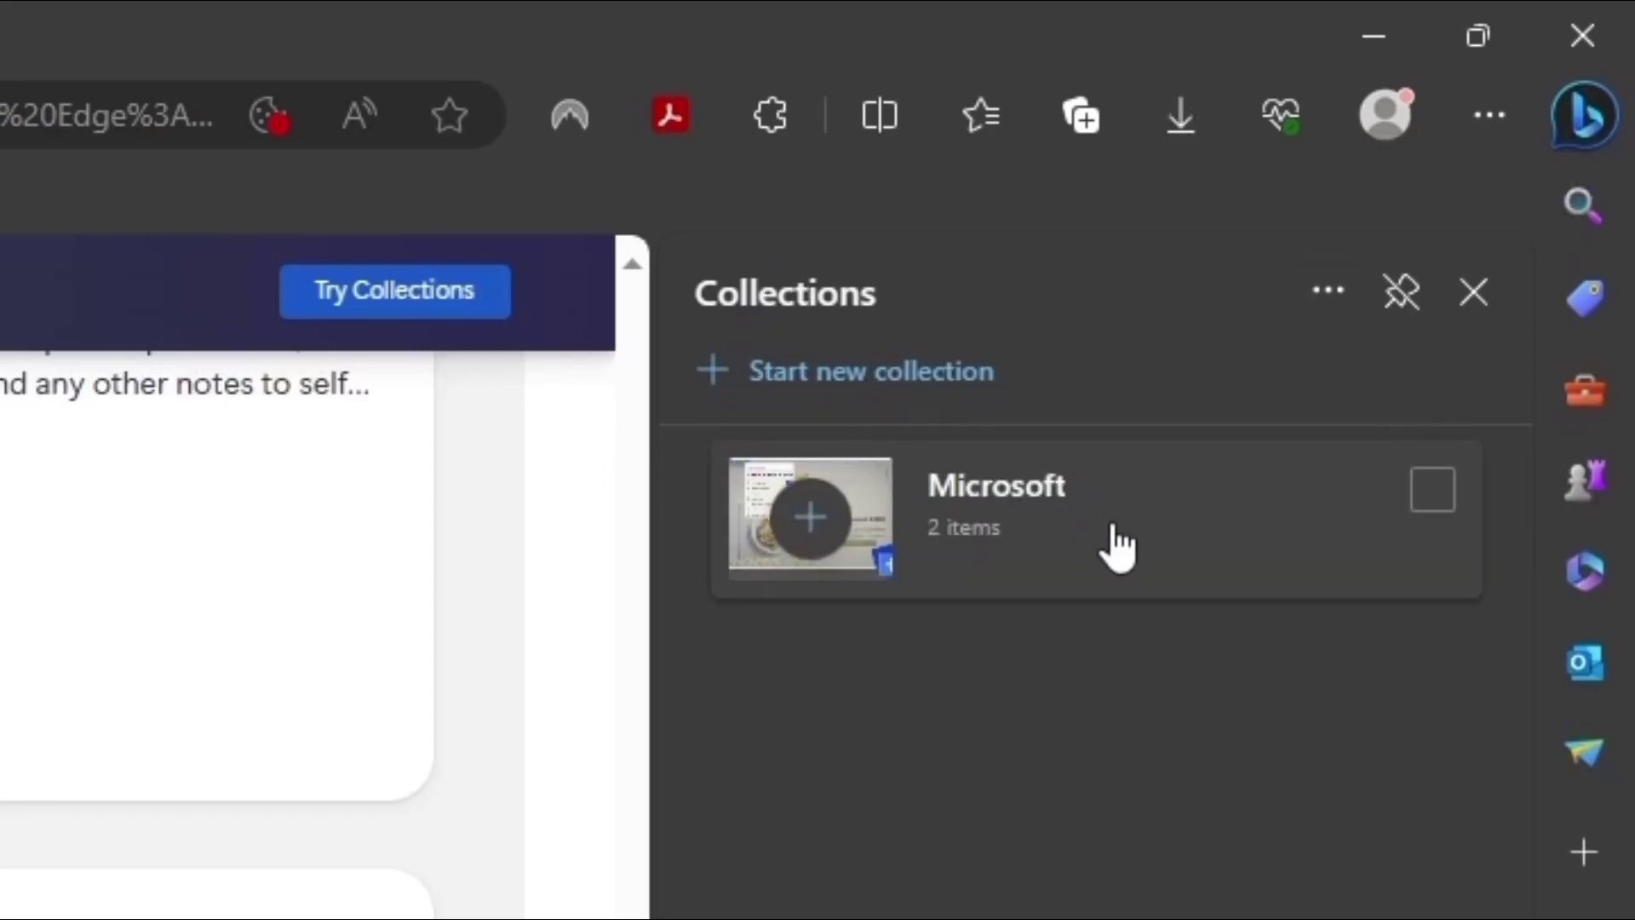
{"action": "mouse_move", "coordinate": [1326, 193]}
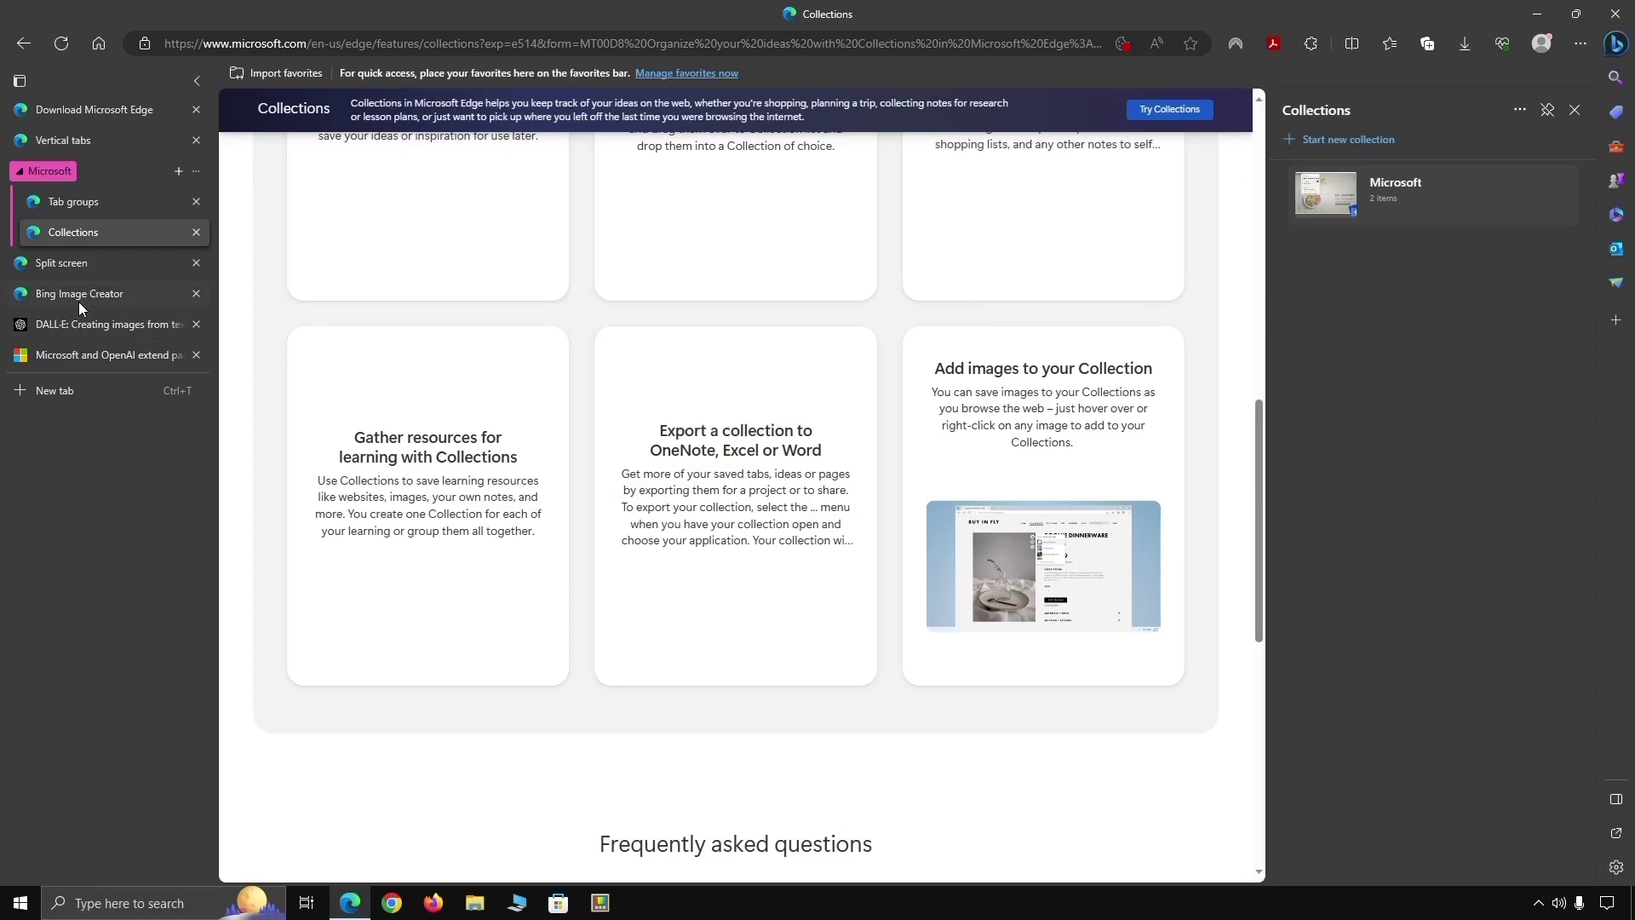
{"action": "left_click", "coordinate": [65, 296]}
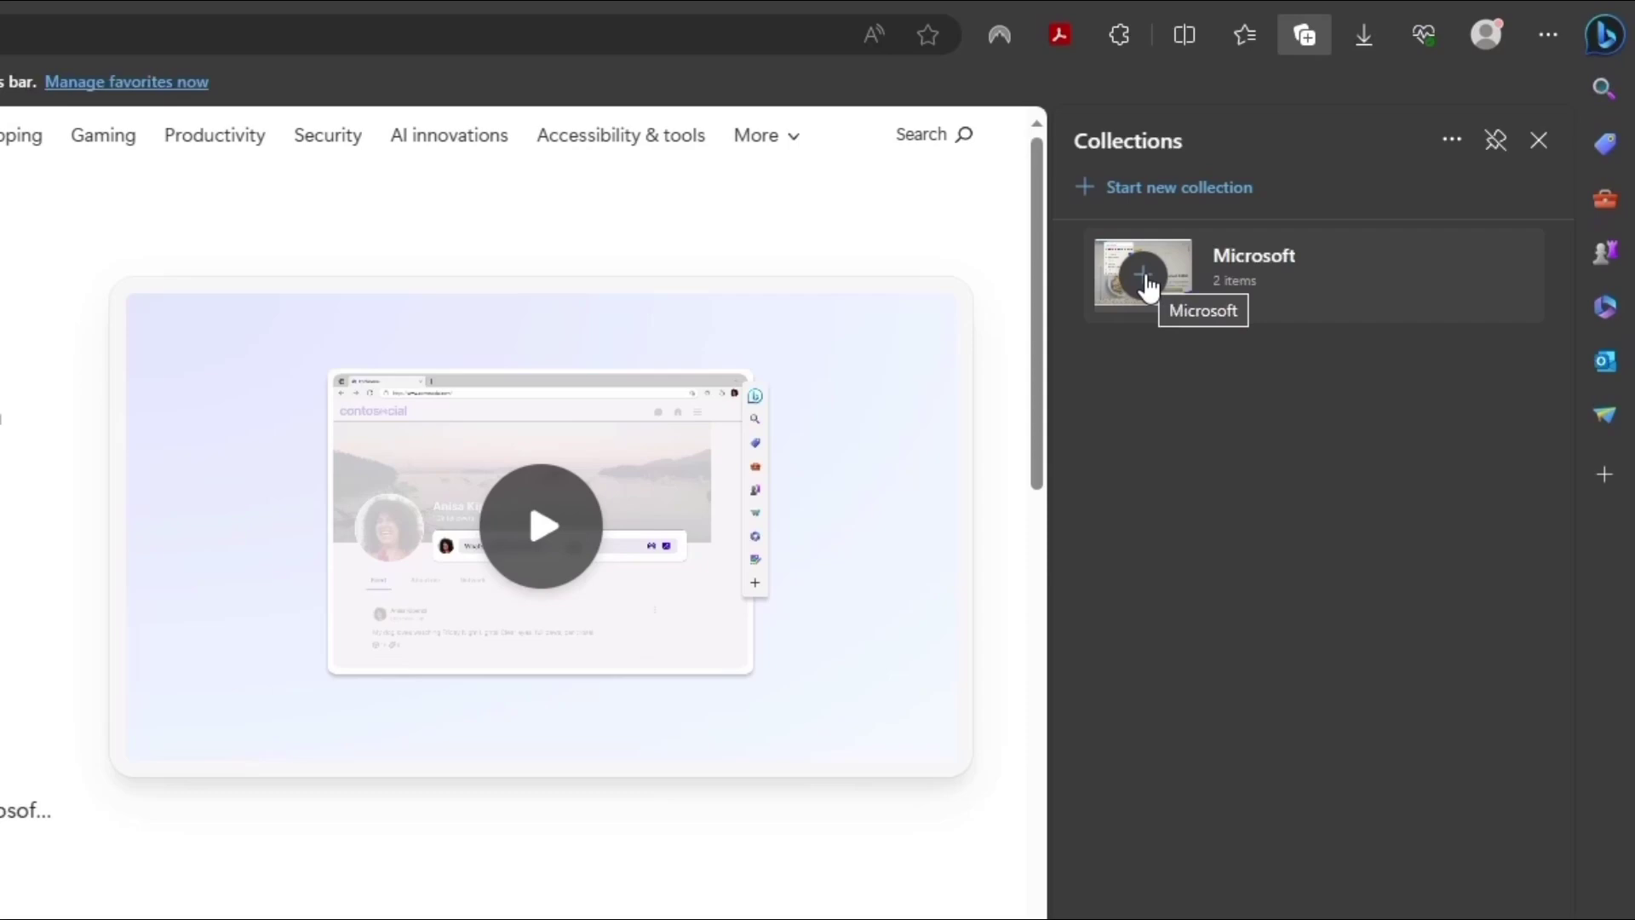
{"action": "left_click", "coordinate": [1146, 279]}
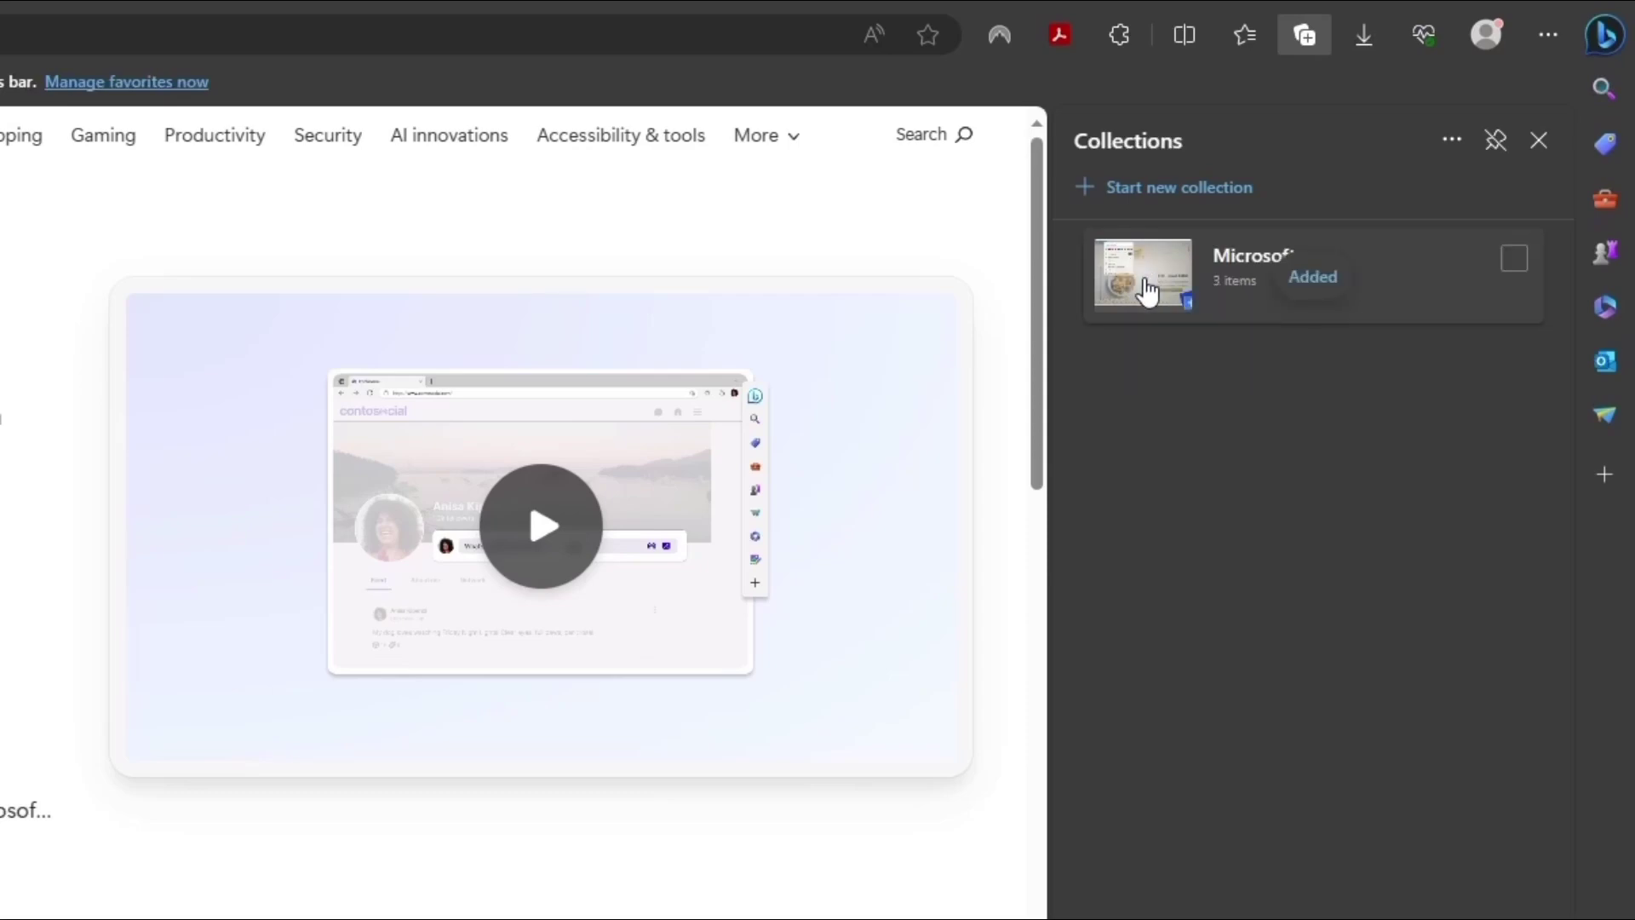
- Add a bold note 'Refer to this later' to the Microsoft collection
{"action": "left_click", "coordinate": [1384, 281]}
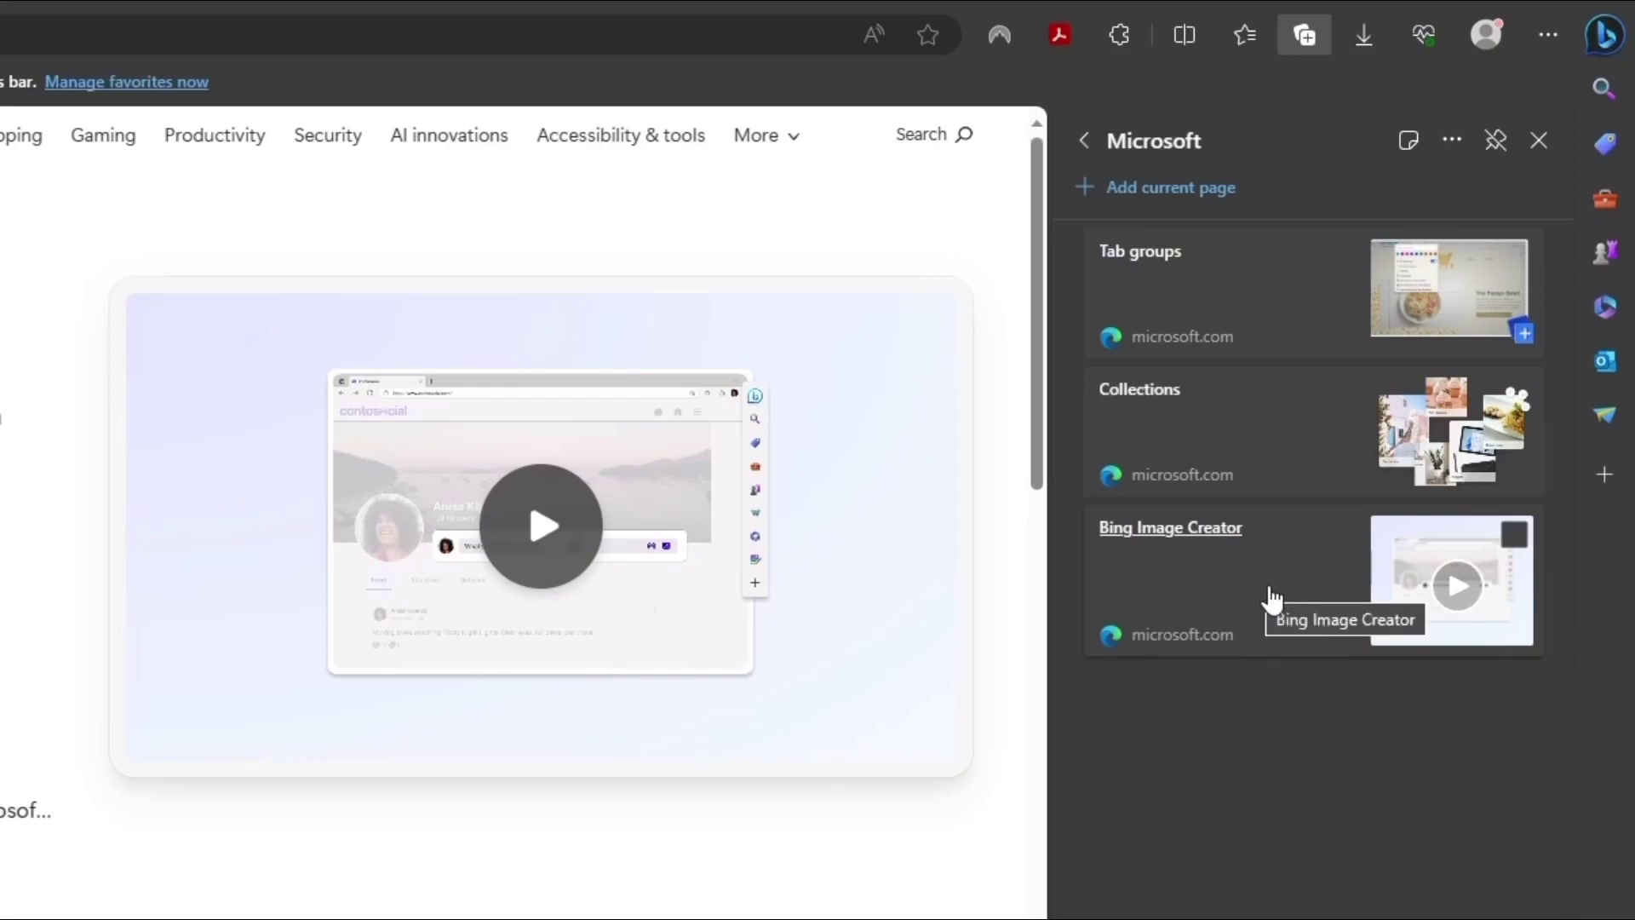
{"action": "left_click", "coordinate": [1408, 141]}
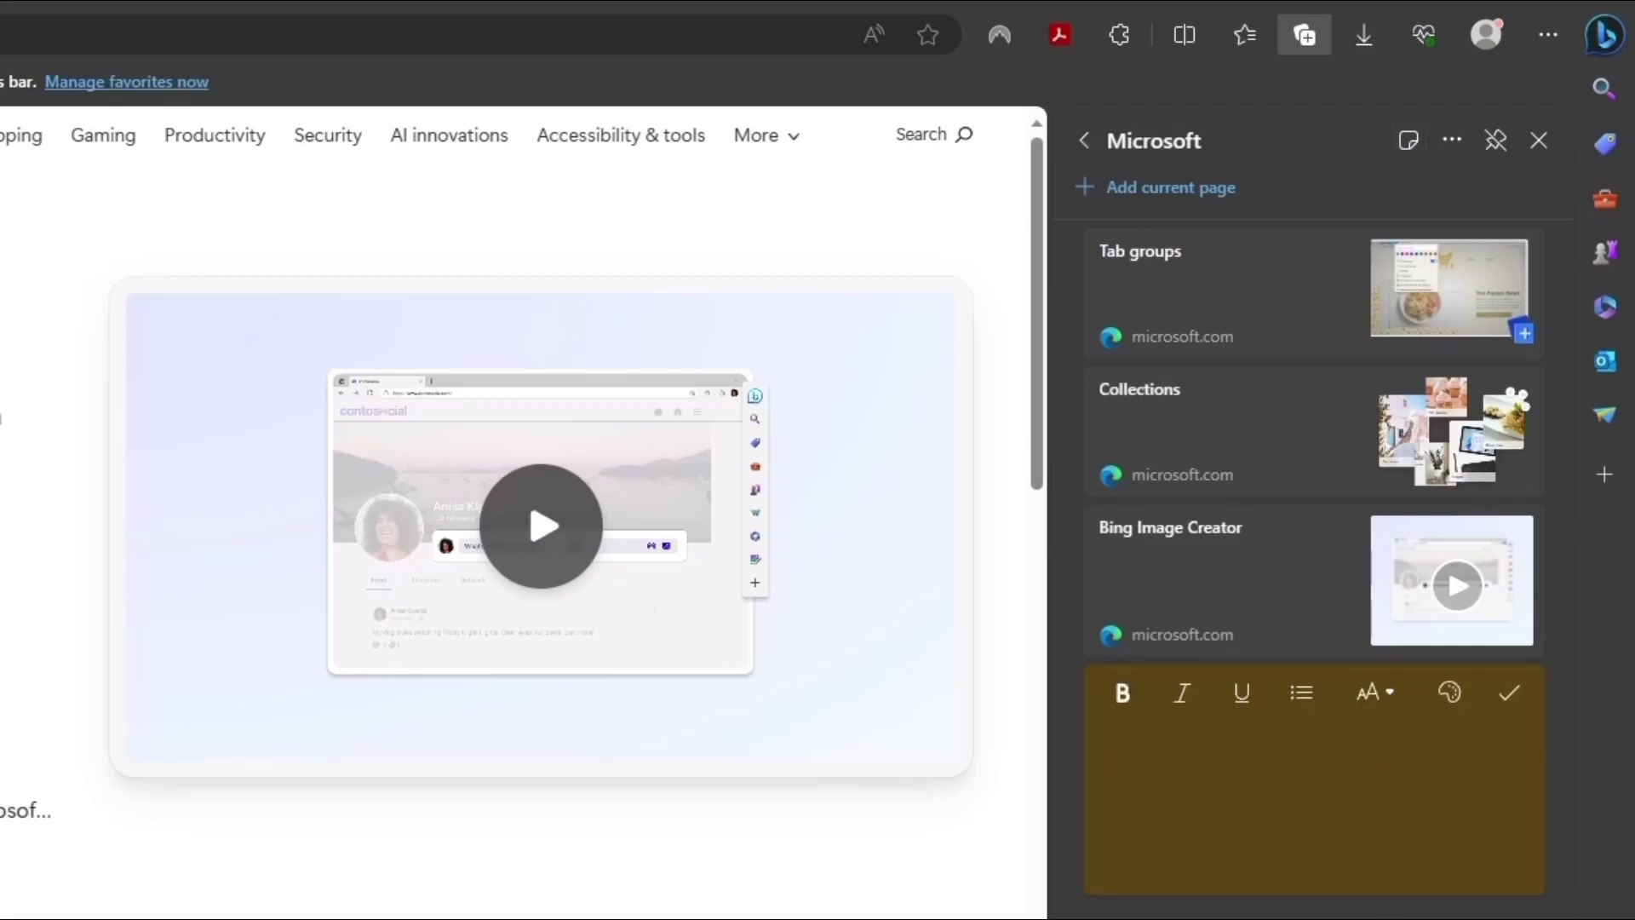
{"action": "type", "text": "Refer to this later"}
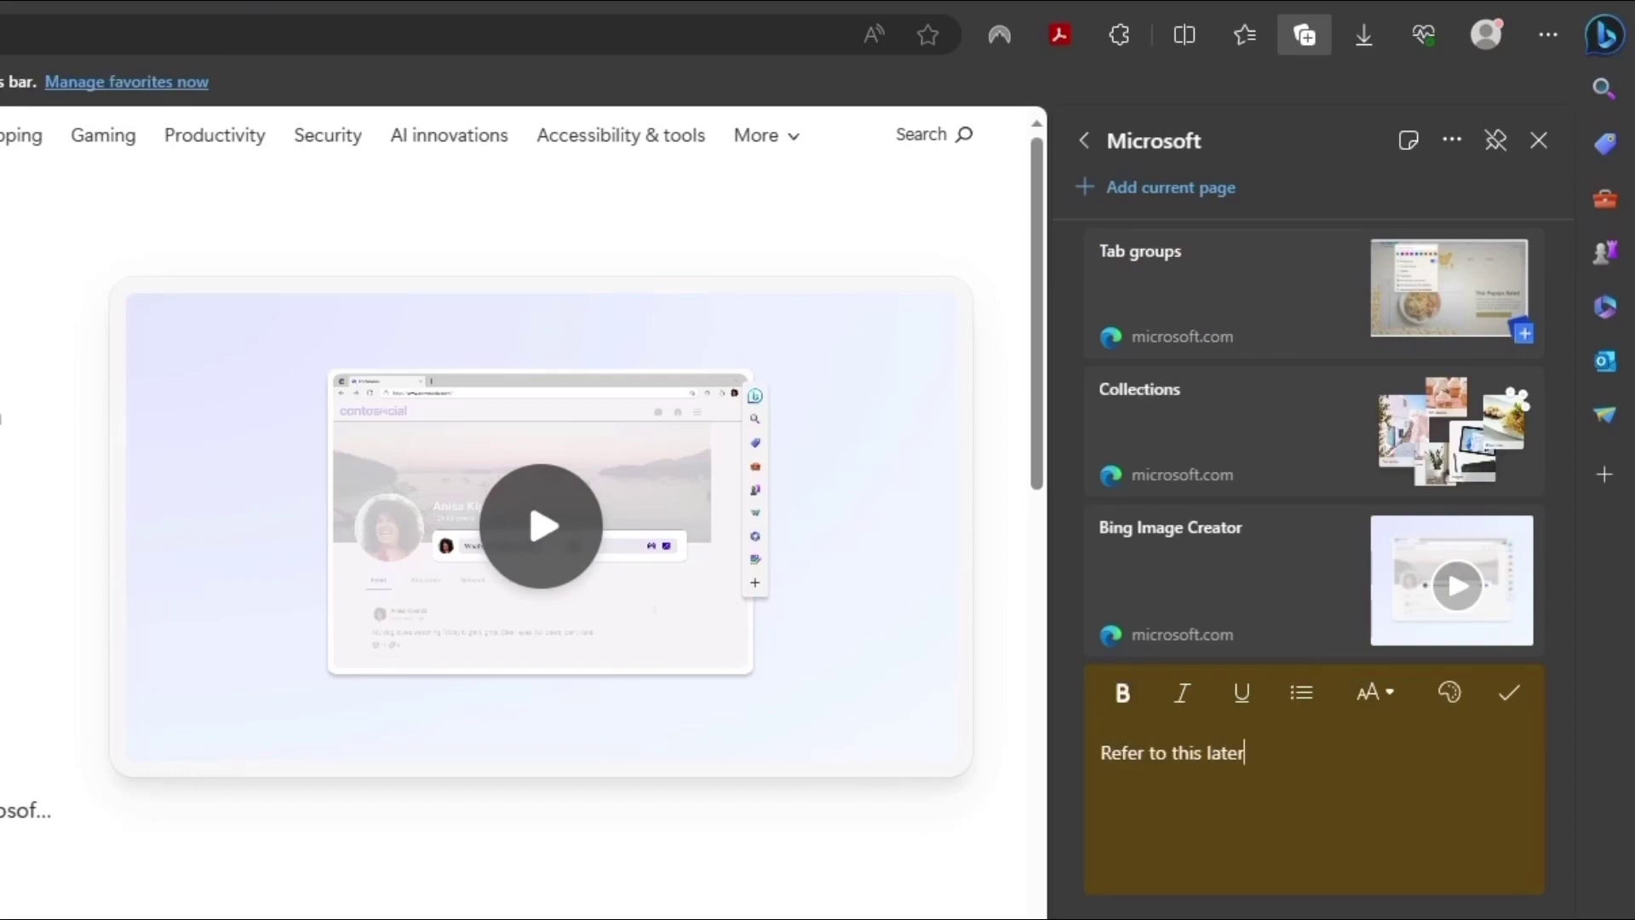
{"action": "left_click_drag", "start_coordinate": [1249, 755], "coordinate": [1103, 758]}
{"action": "left_click", "coordinate": [1122, 692]}
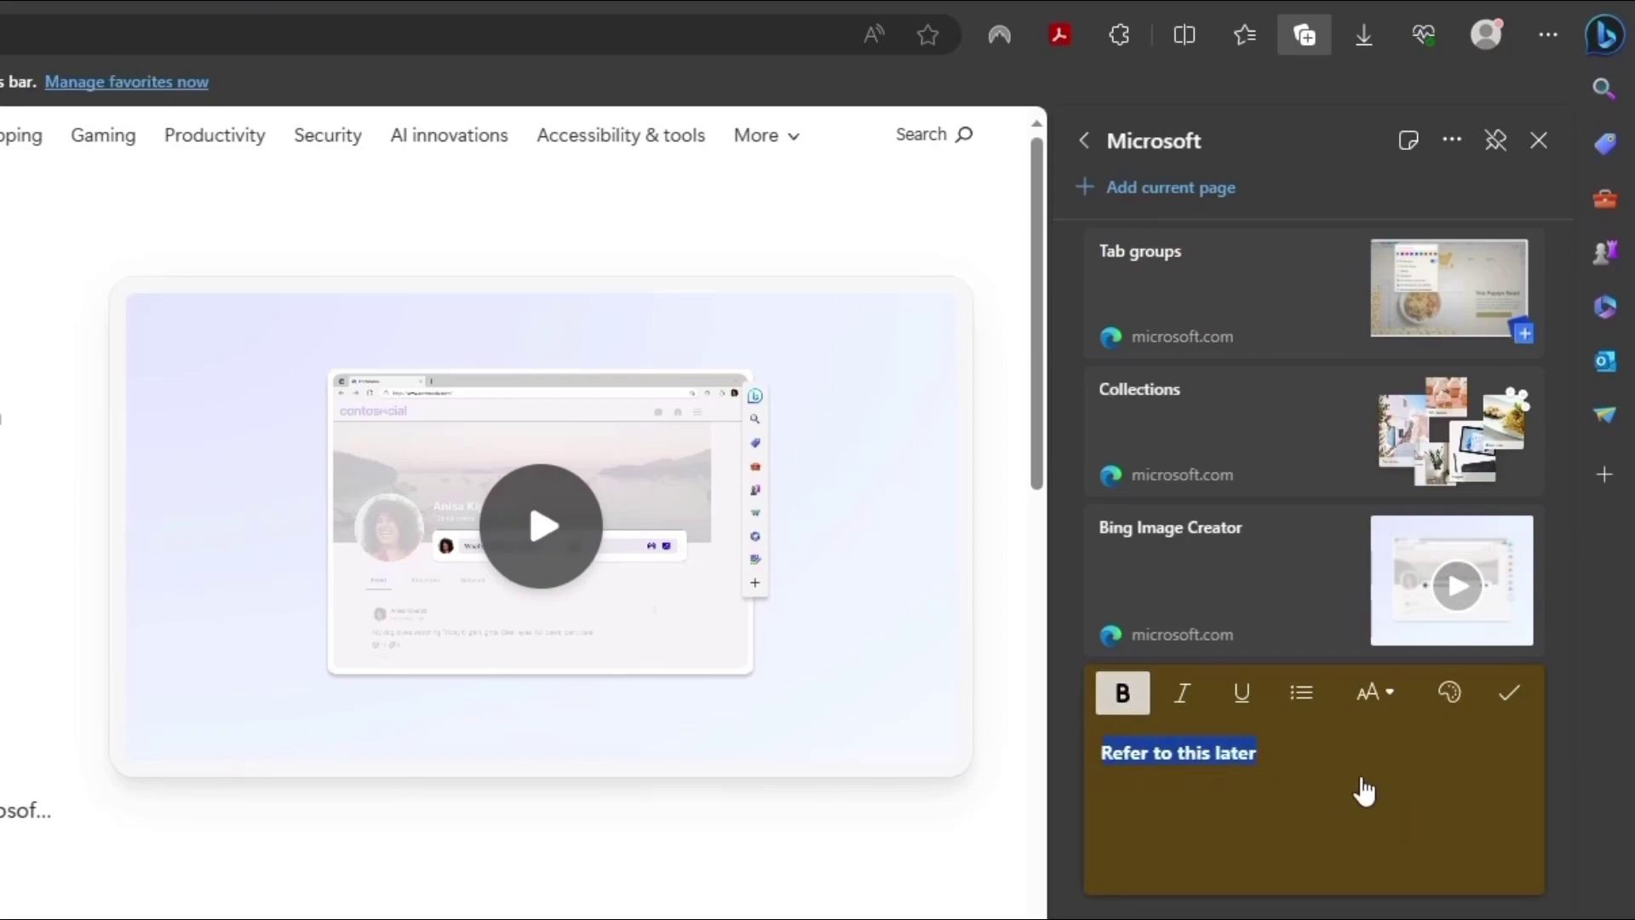
{"action": "left_click", "coordinate": [1516, 707]}
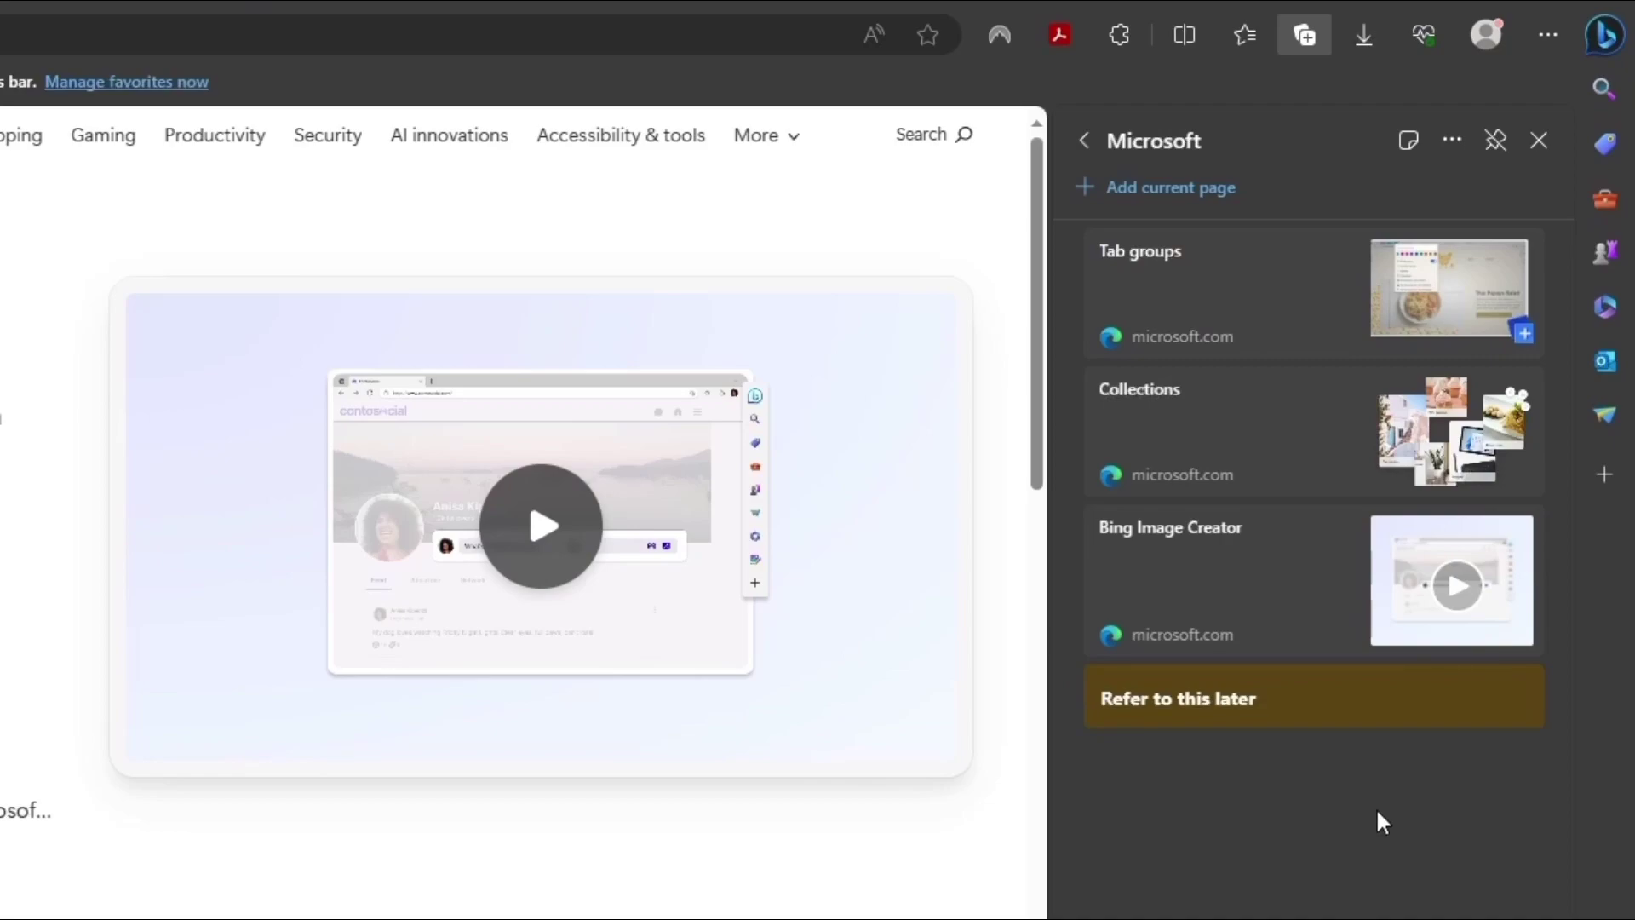
- Start a note on the Tab groups item reading 'This is important'
{"action": "right_click", "coordinate": [1305, 287]}
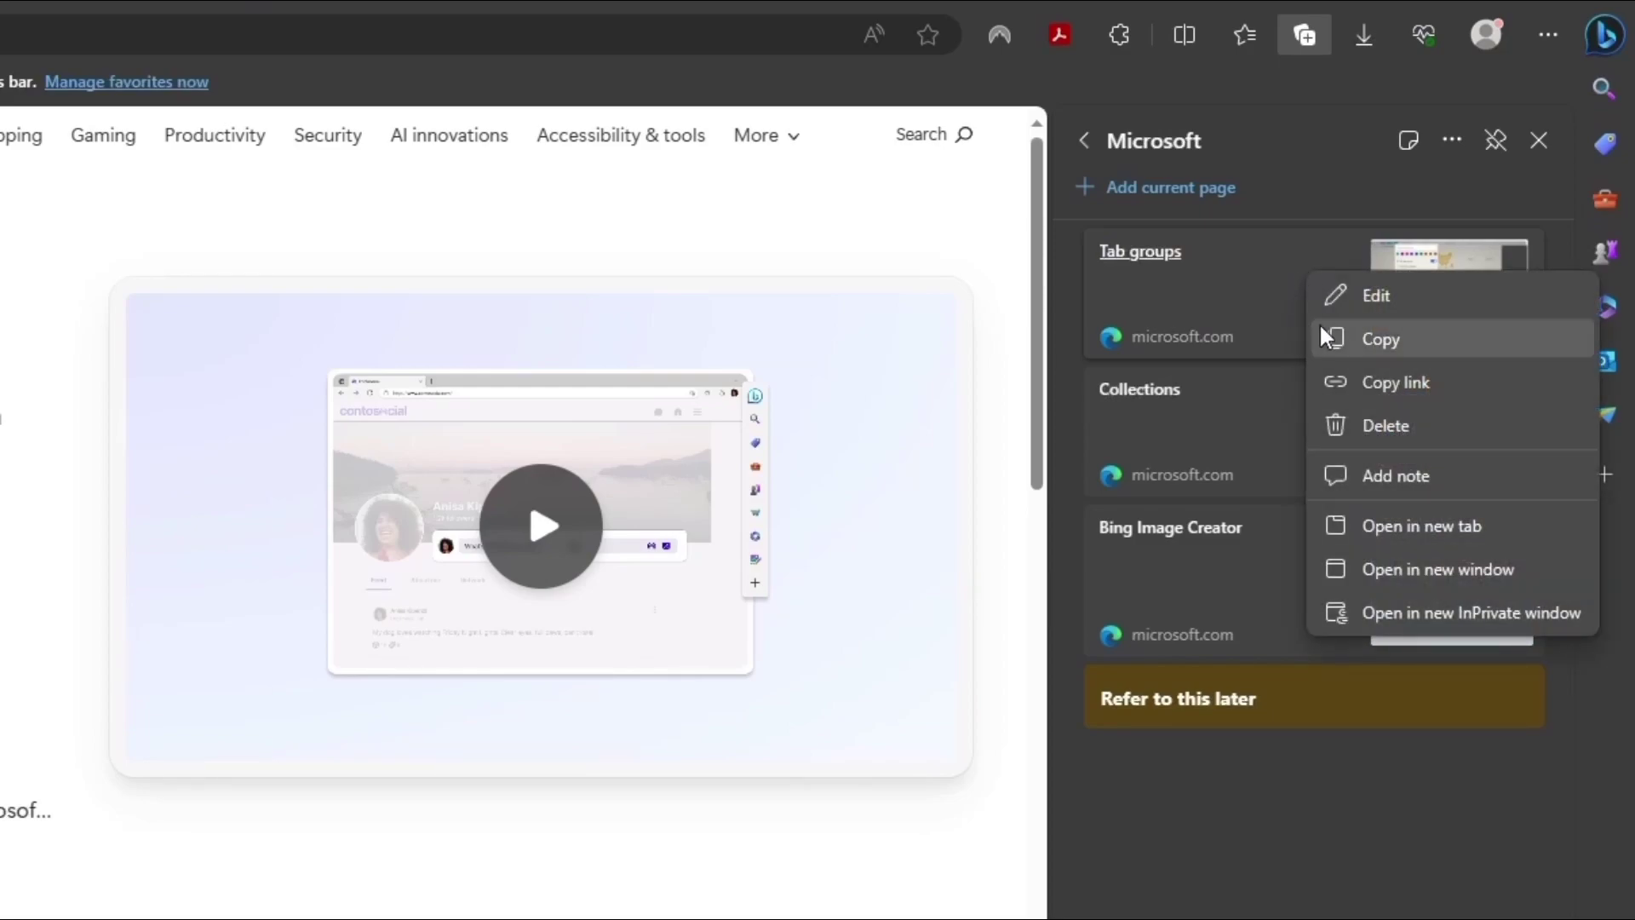
{"action": "left_click", "coordinate": [1385, 473]}
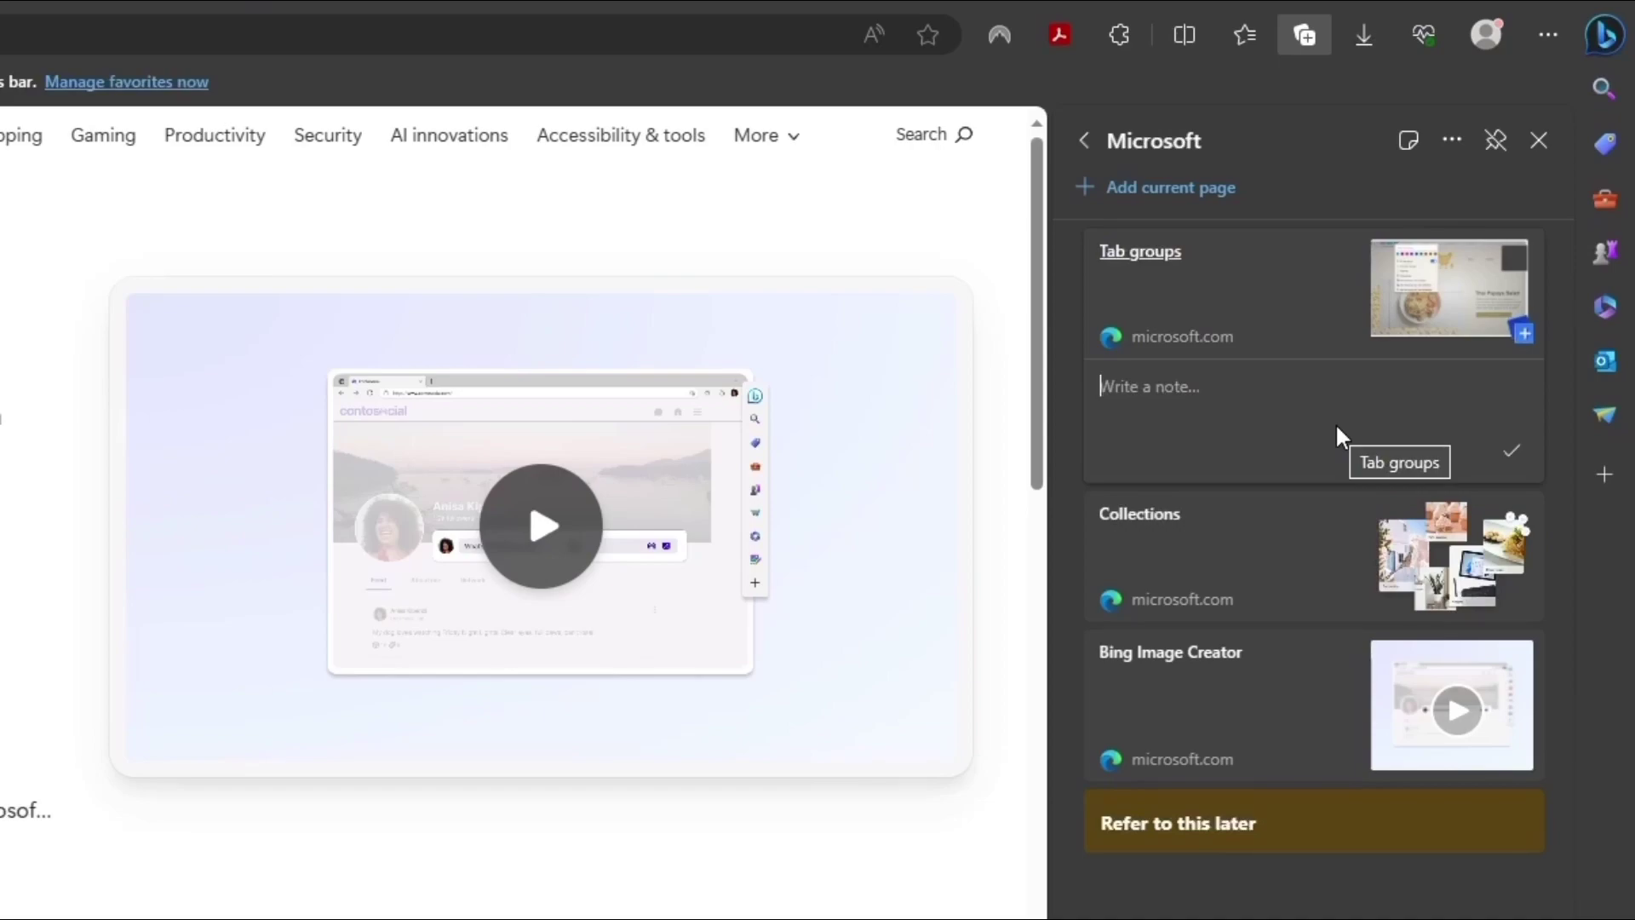
{"action": "type", "text": "This is important"}
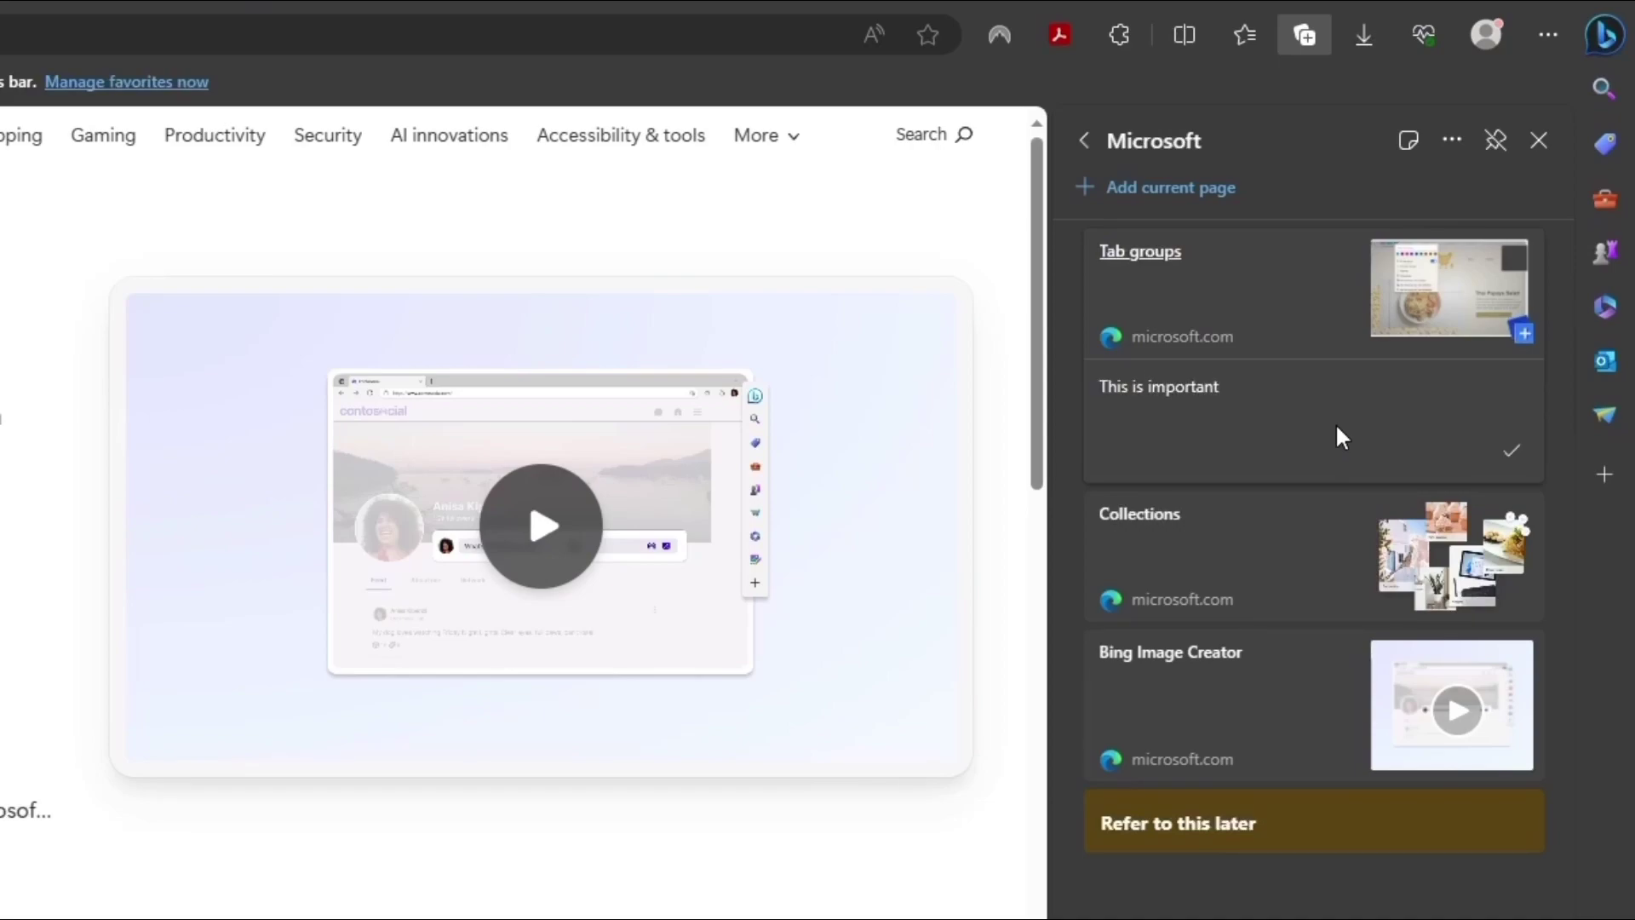
- Save the 'This is important' note and return to the collections list, where Microsoft shows four items
{"action": "left_click", "coordinate": [1512, 450]}
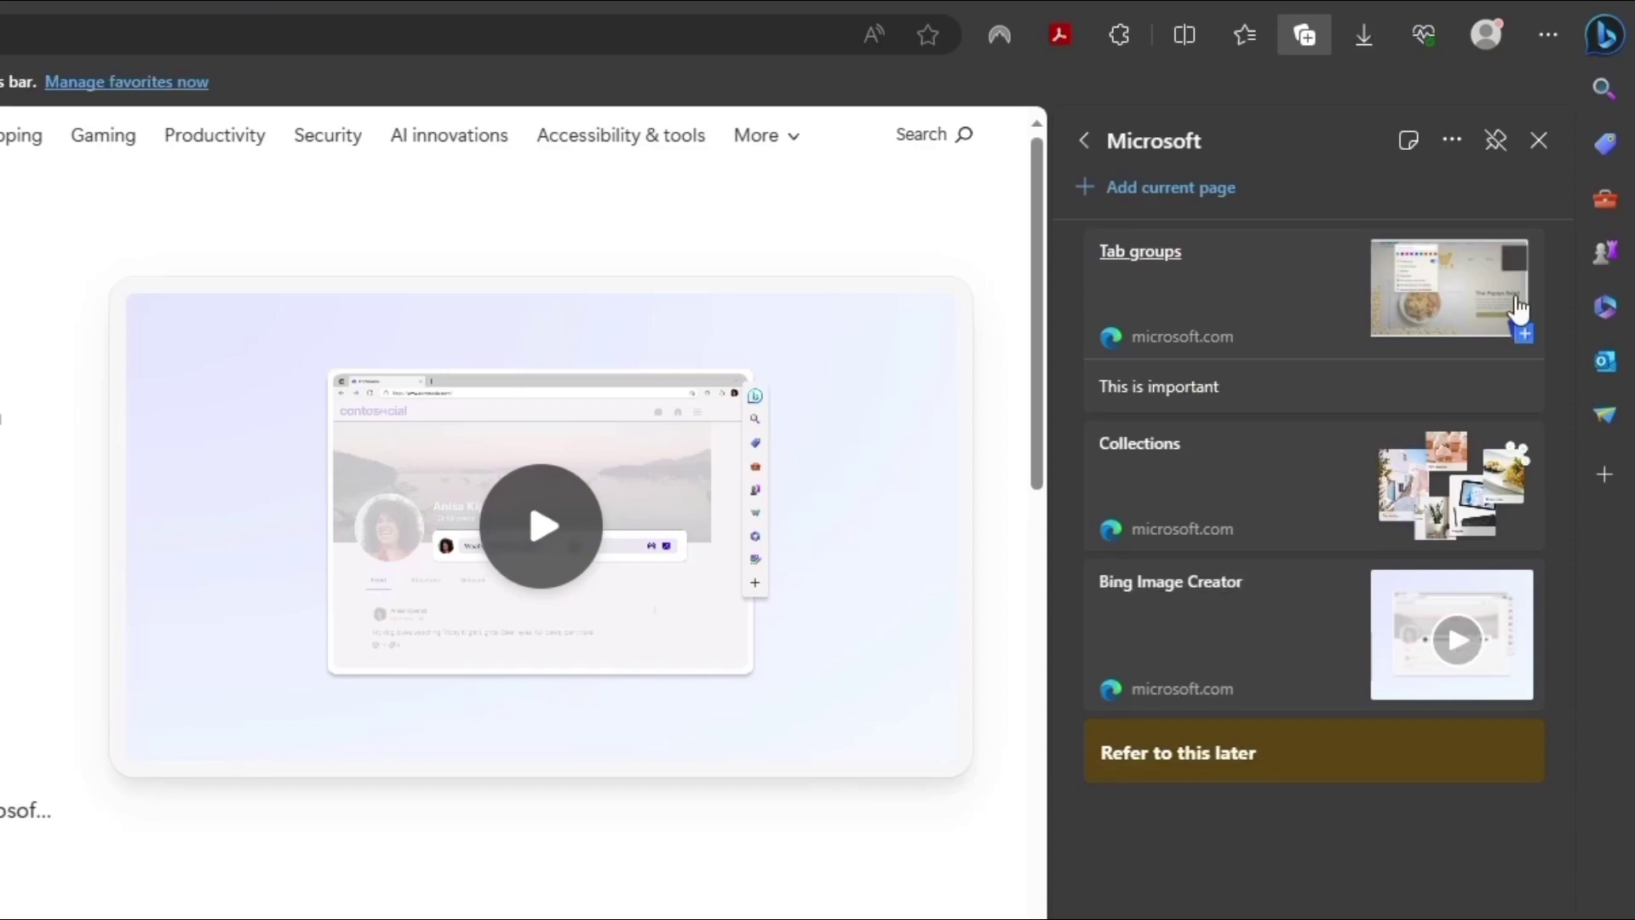
{"action": "left_click", "coordinate": [1453, 141]}
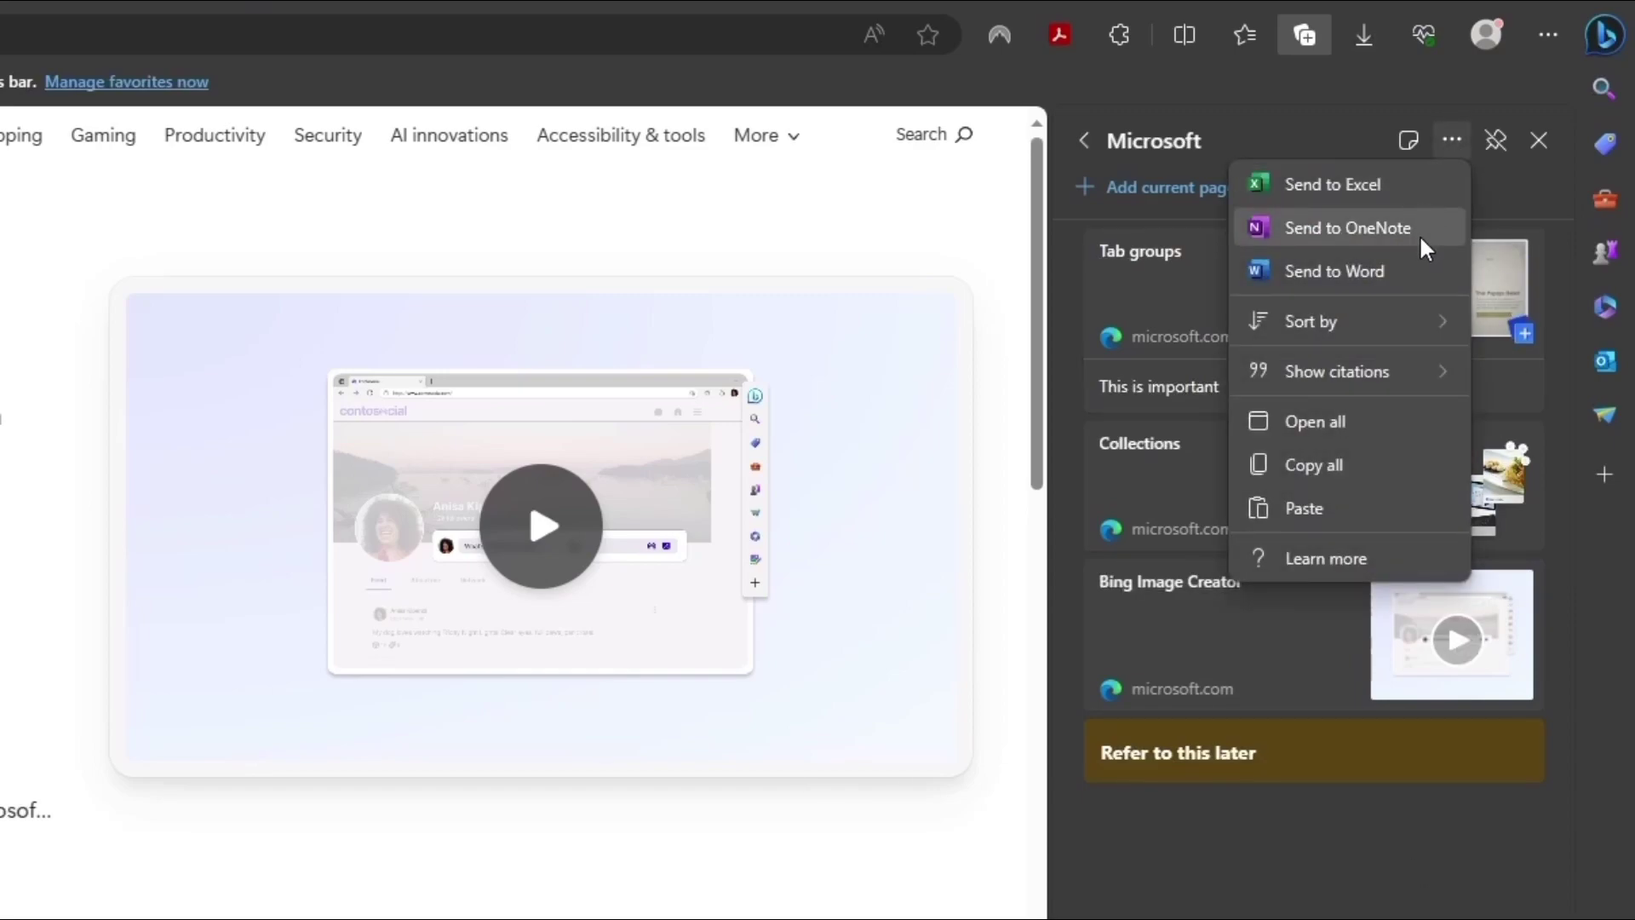
{"action": "mouse_move", "coordinate": [1347, 321]}
{"action": "left_click", "coordinate": [1390, 862]}
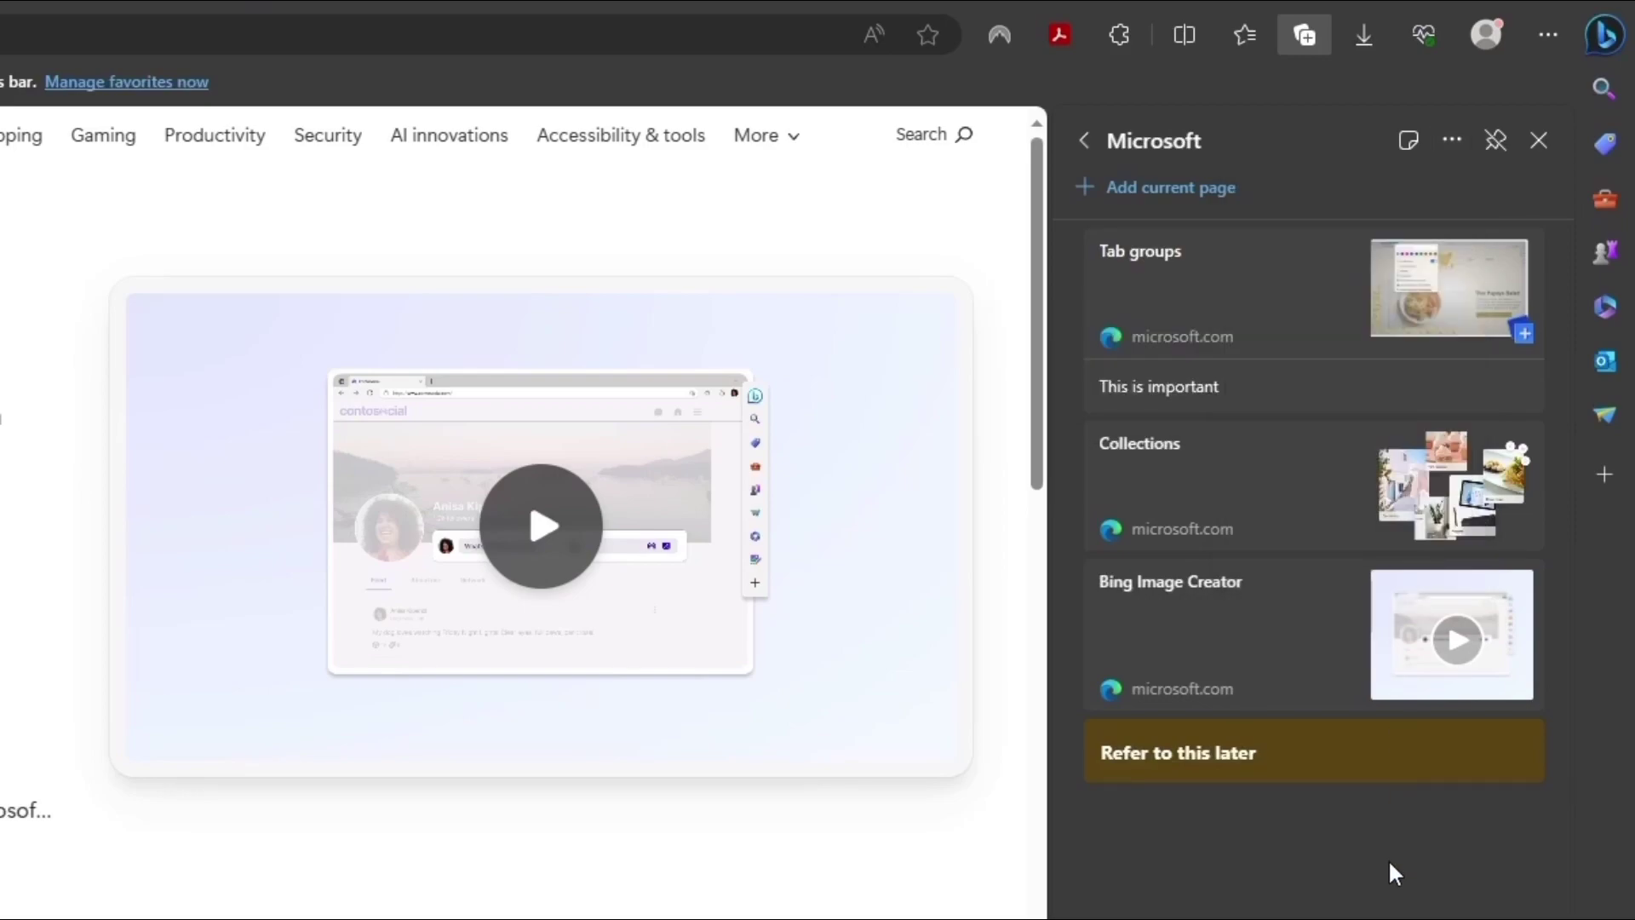
{"action": "left_click", "coordinate": [1084, 145]}
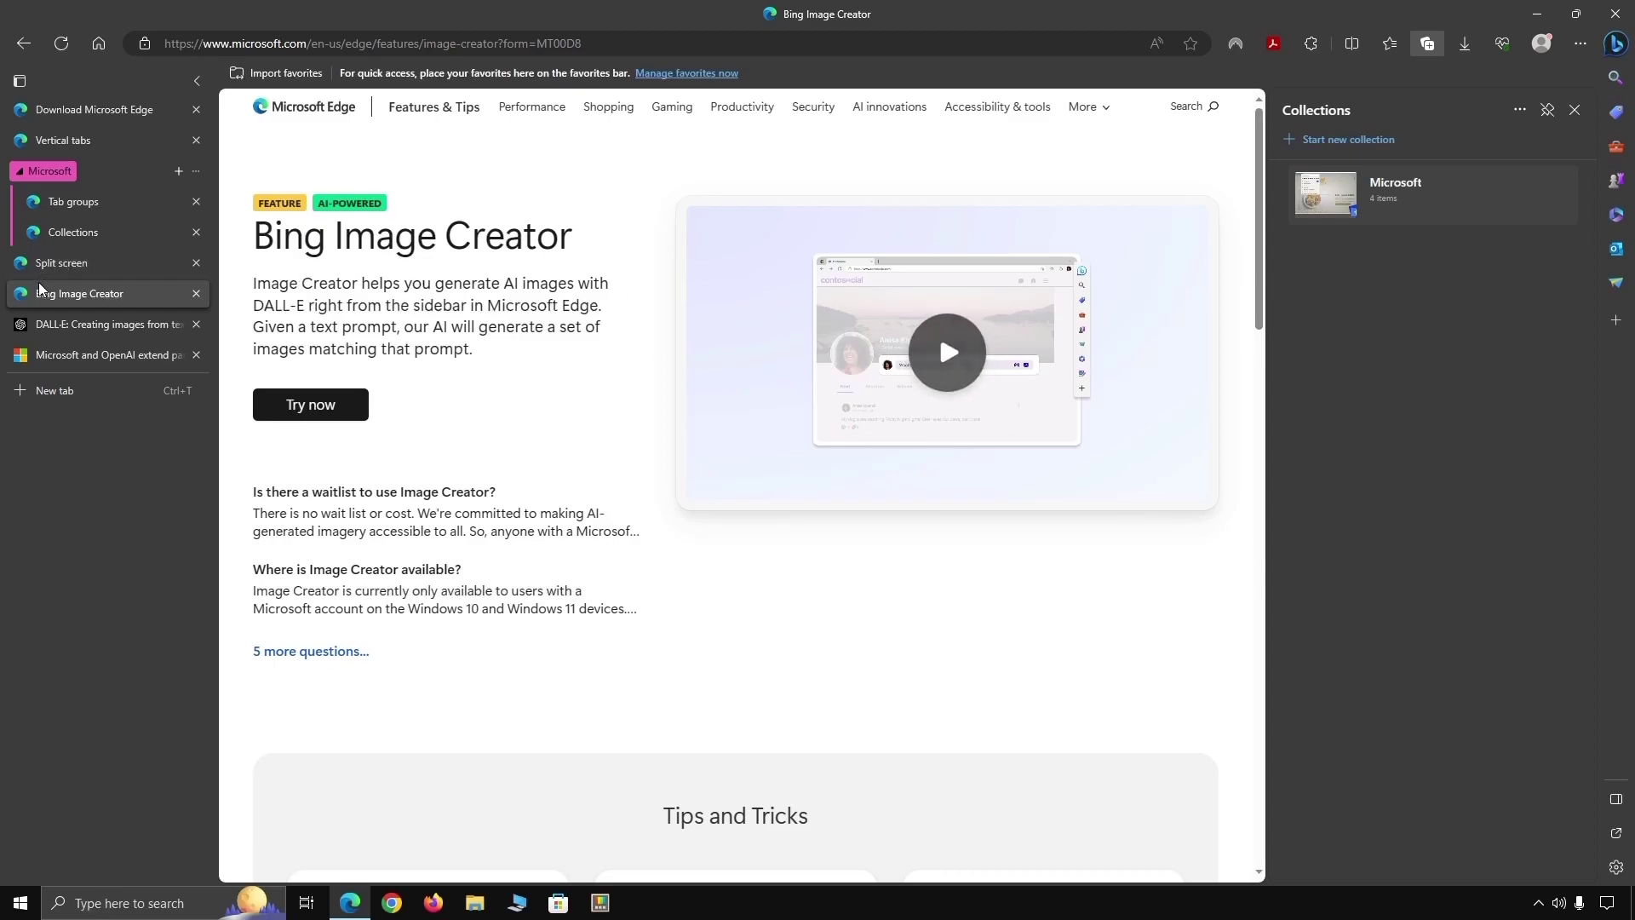
{"action": "left_click", "coordinate": [68, 266]}
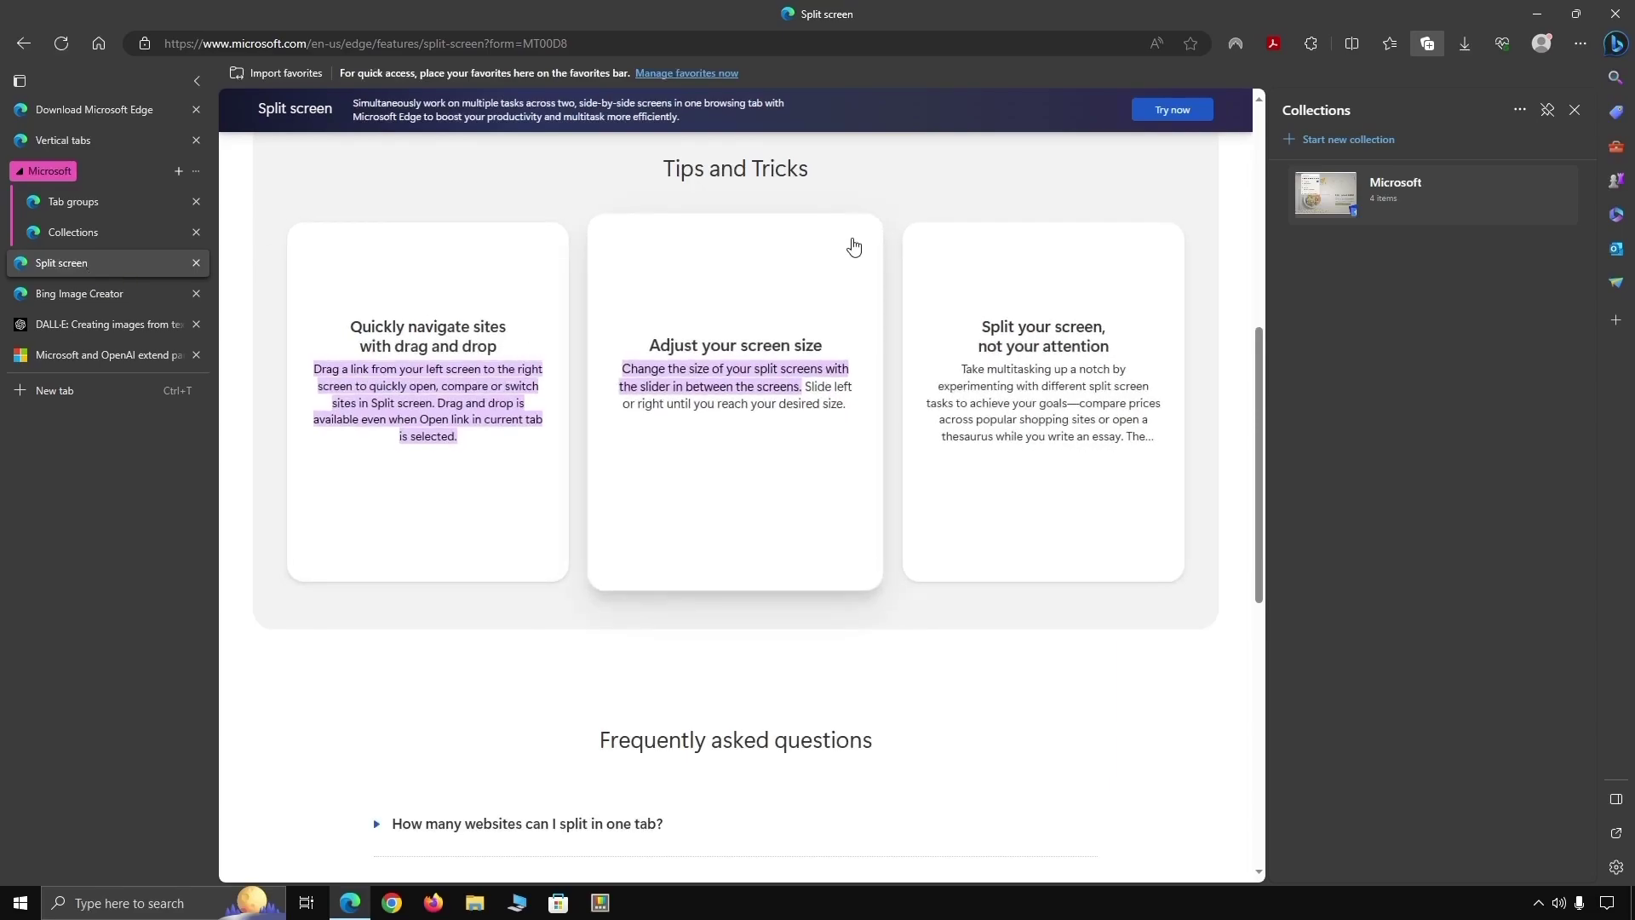
{"action": "left_click", "coordinate": [1549, 111]}
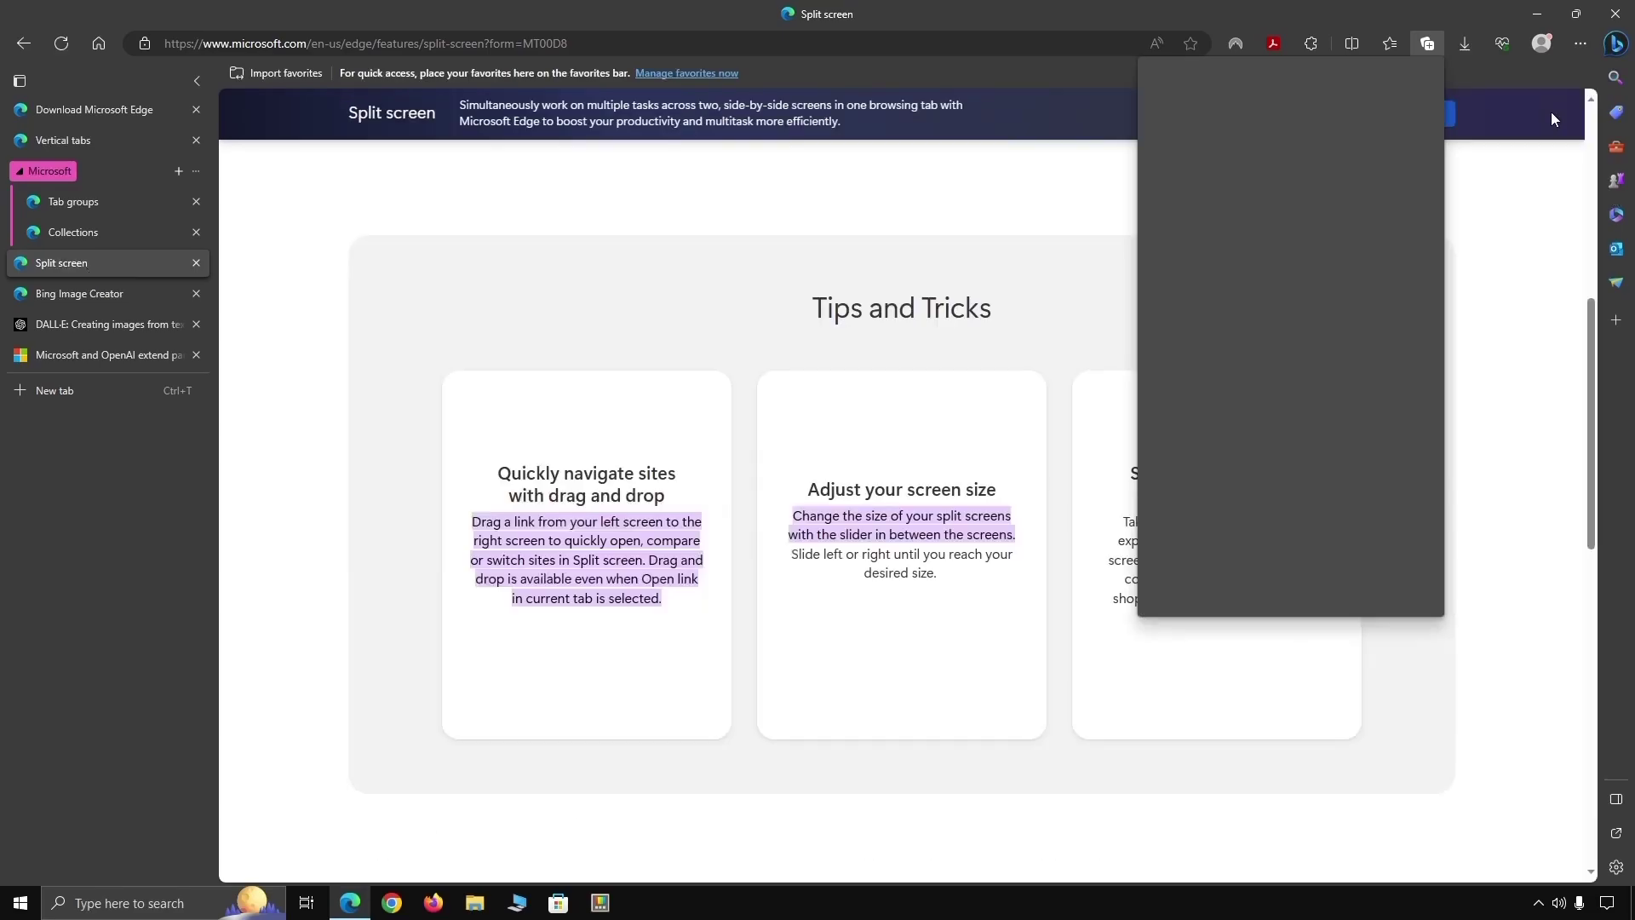
{"action": "left_click", "coordinate": [1427, 39]}
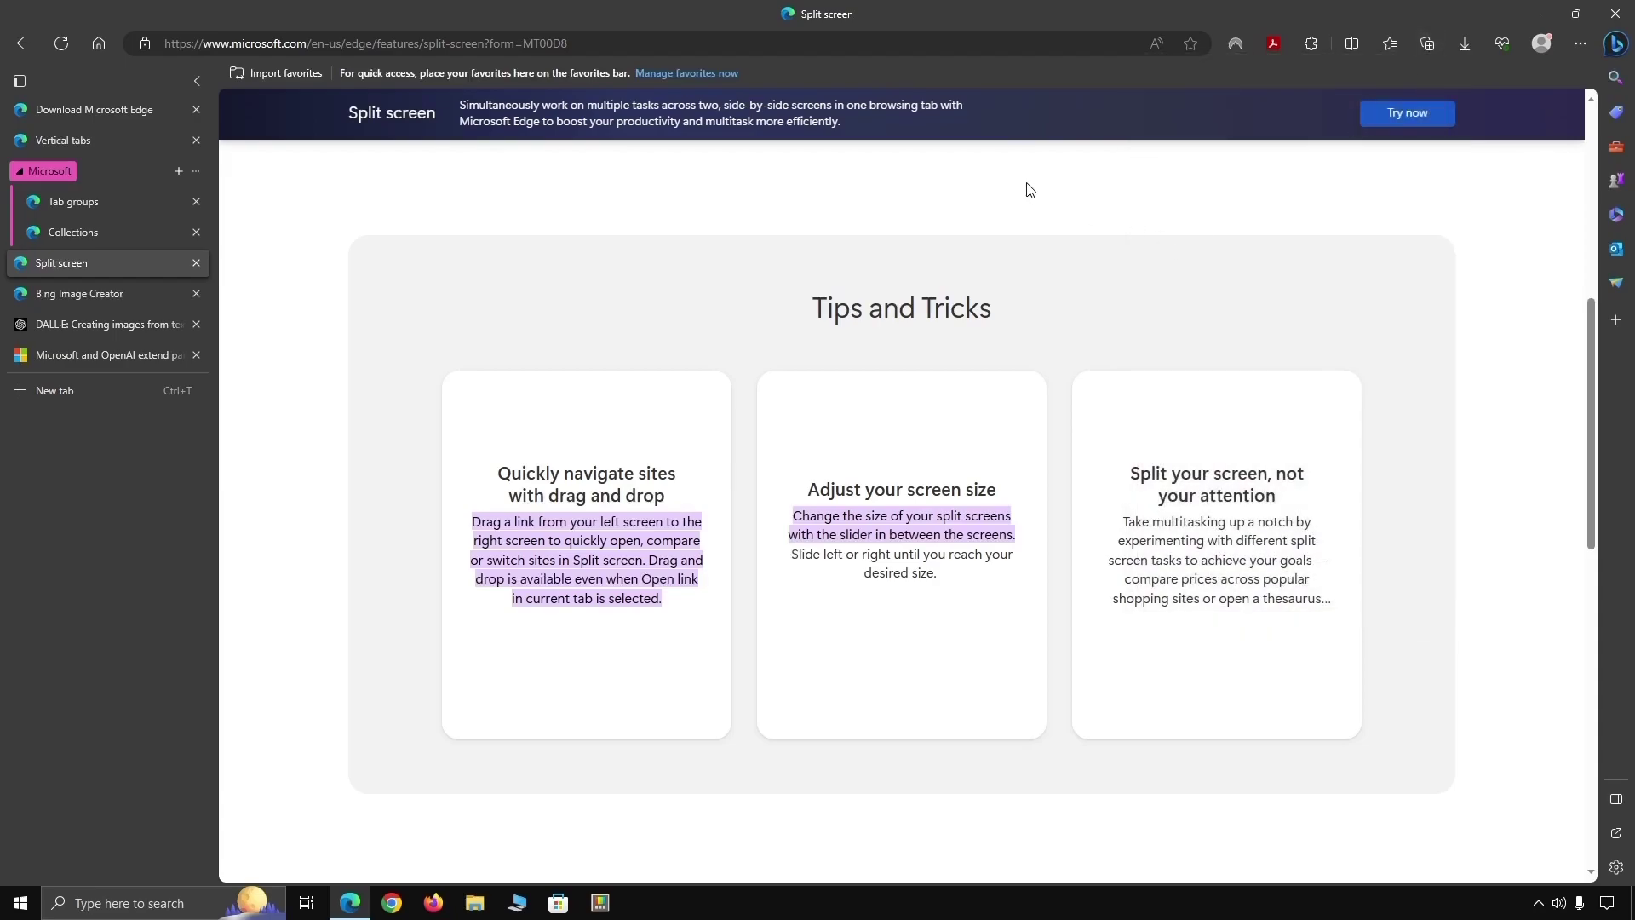
{"action": "scroll", "coordinate": [988, 195], "scroll_direction": "up", "scroll_amount": 3}
{"action": "scroll", "coordinate": [771, 347], "scroll_direction": "up", "scroll_amount": 2}
{"action": "scroll", "coordinate": [771, 347], "scroll_direction": "up", "scroll_amount": 3}
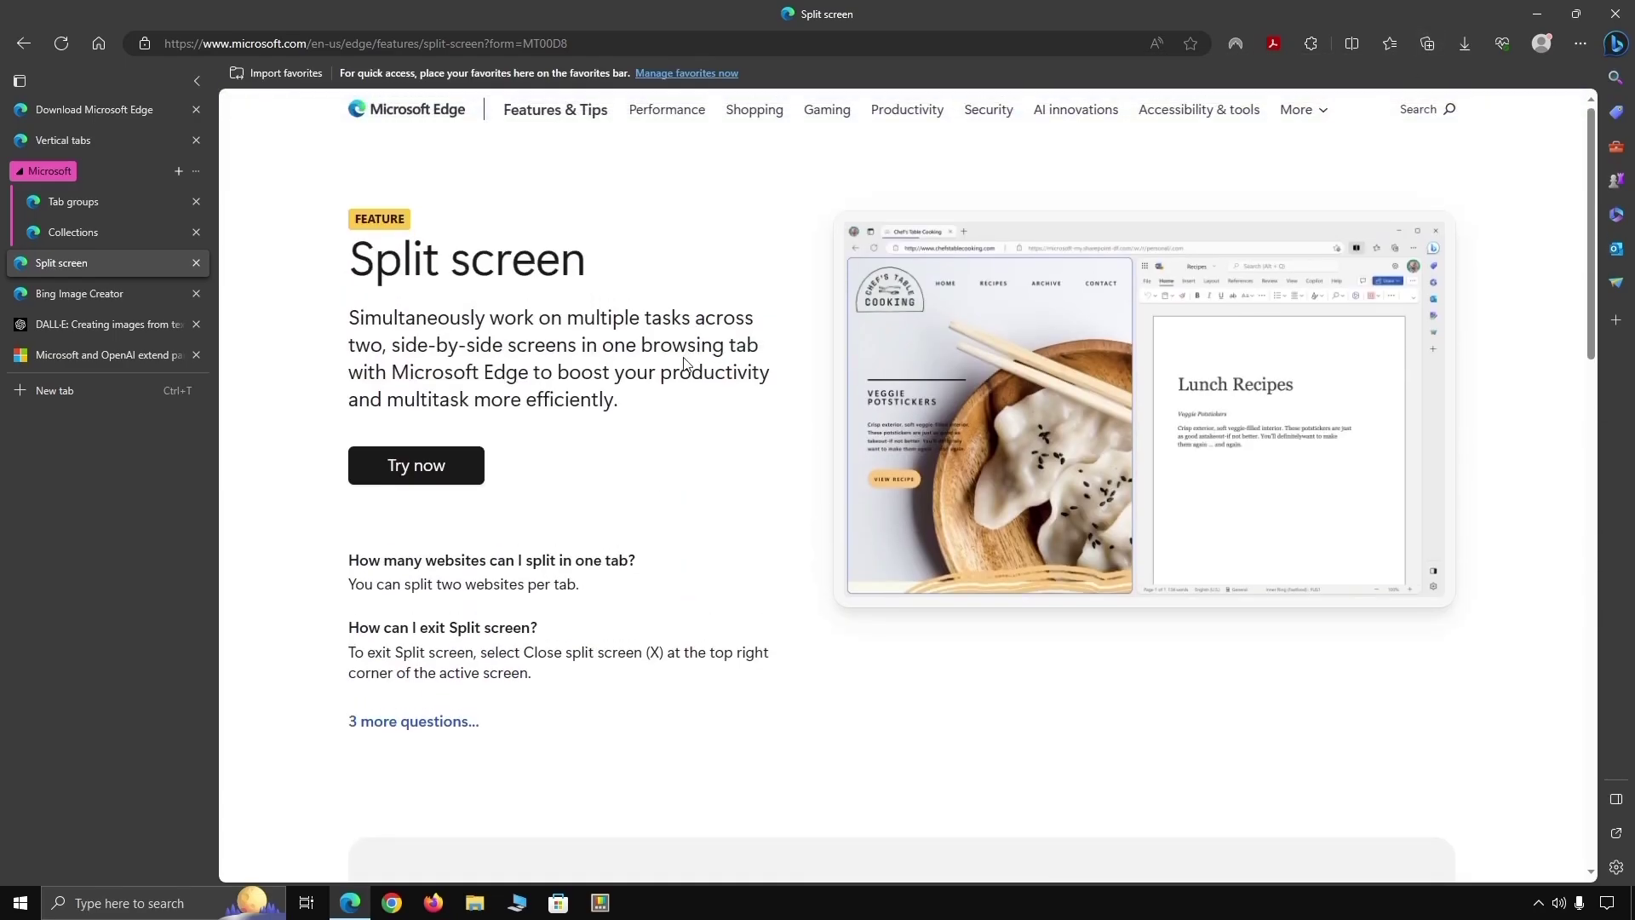
{"action": "left_click_drag", "start_coordinate": [1114, 647], "coordinate": [196, 426]}
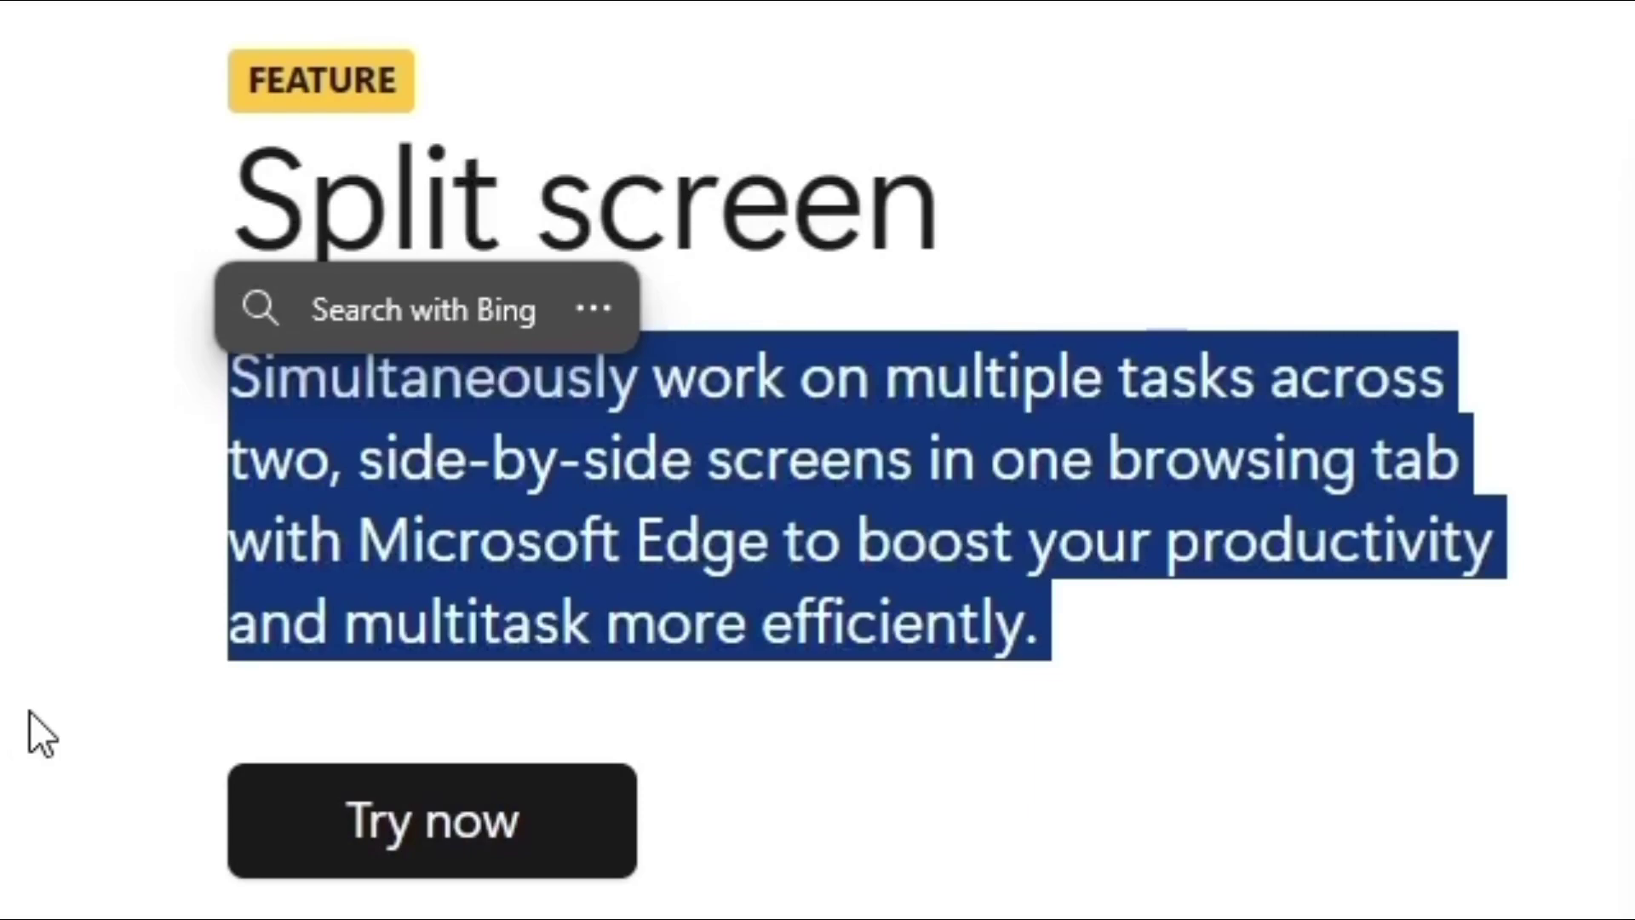
{"action": "left_click", "coordinate": [73, 631]}
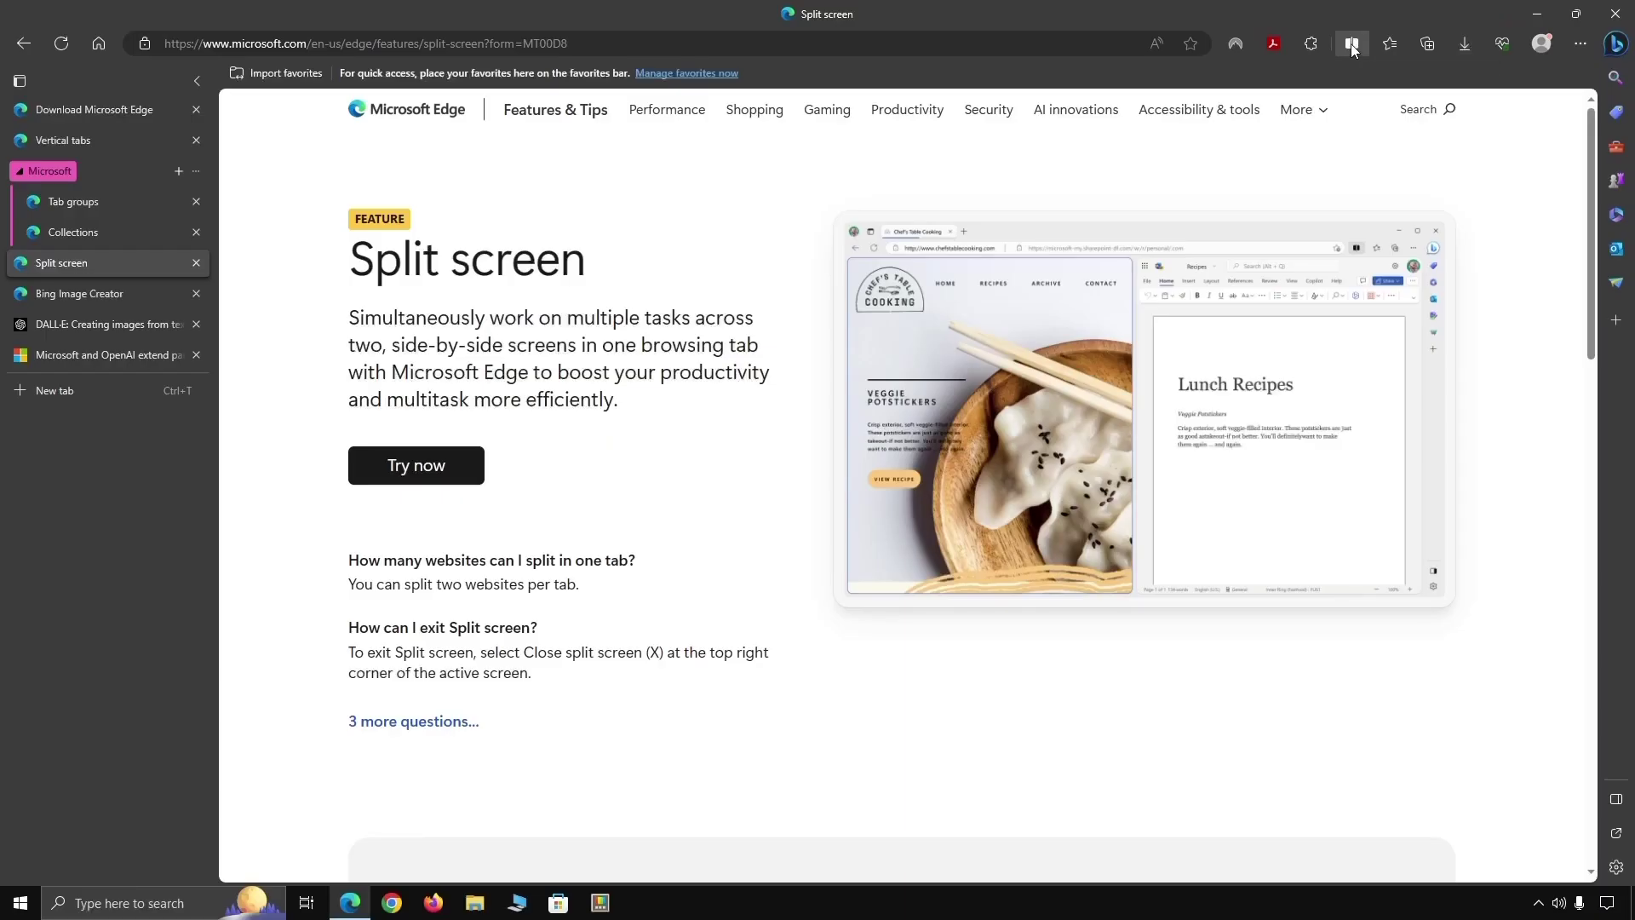
- Split the tab with Bing Image Creator in the right pane, resized to equal halves
{"action": "left_click", "coordinate": [1351, 44]}
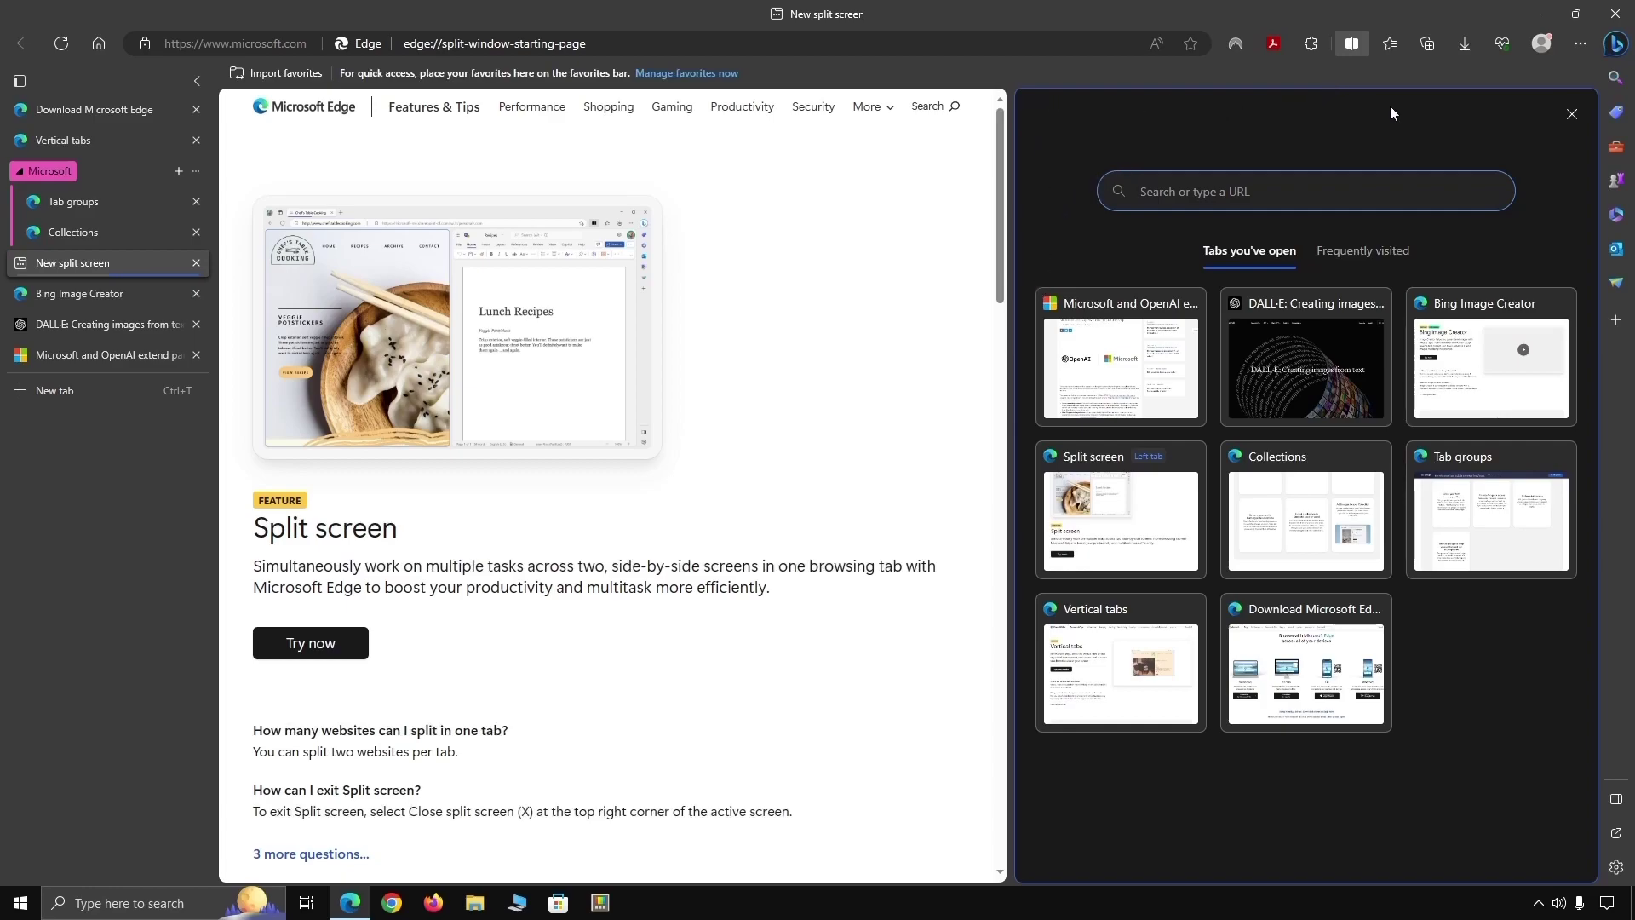
{"action": "left_click", "coordinate": [1465, 391]}
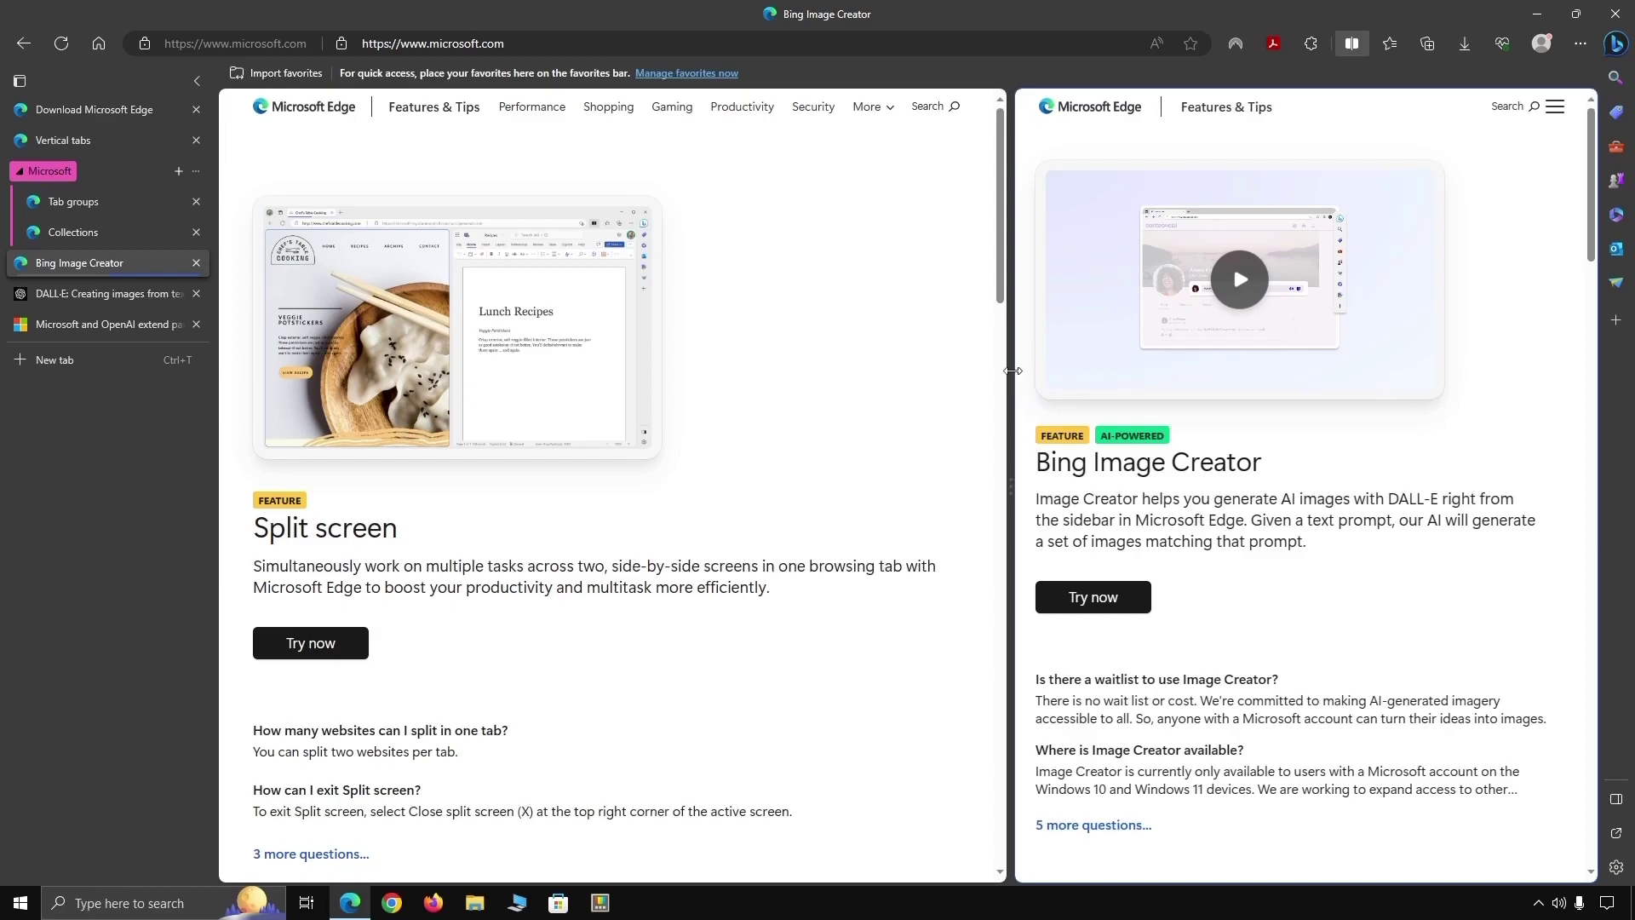
{"action": "mouse_move", "coordinate": [1013, 370]}
{"action": "left_mouse_down"}
{"action": "mouse_move", "coordinate": [645, 365]}
{"action": "mouse_move", "coordinate": [957, 377]}
{"action": "mouse_move", "coordinate": [891, 385]}
{"action": "left_mouse_up"}
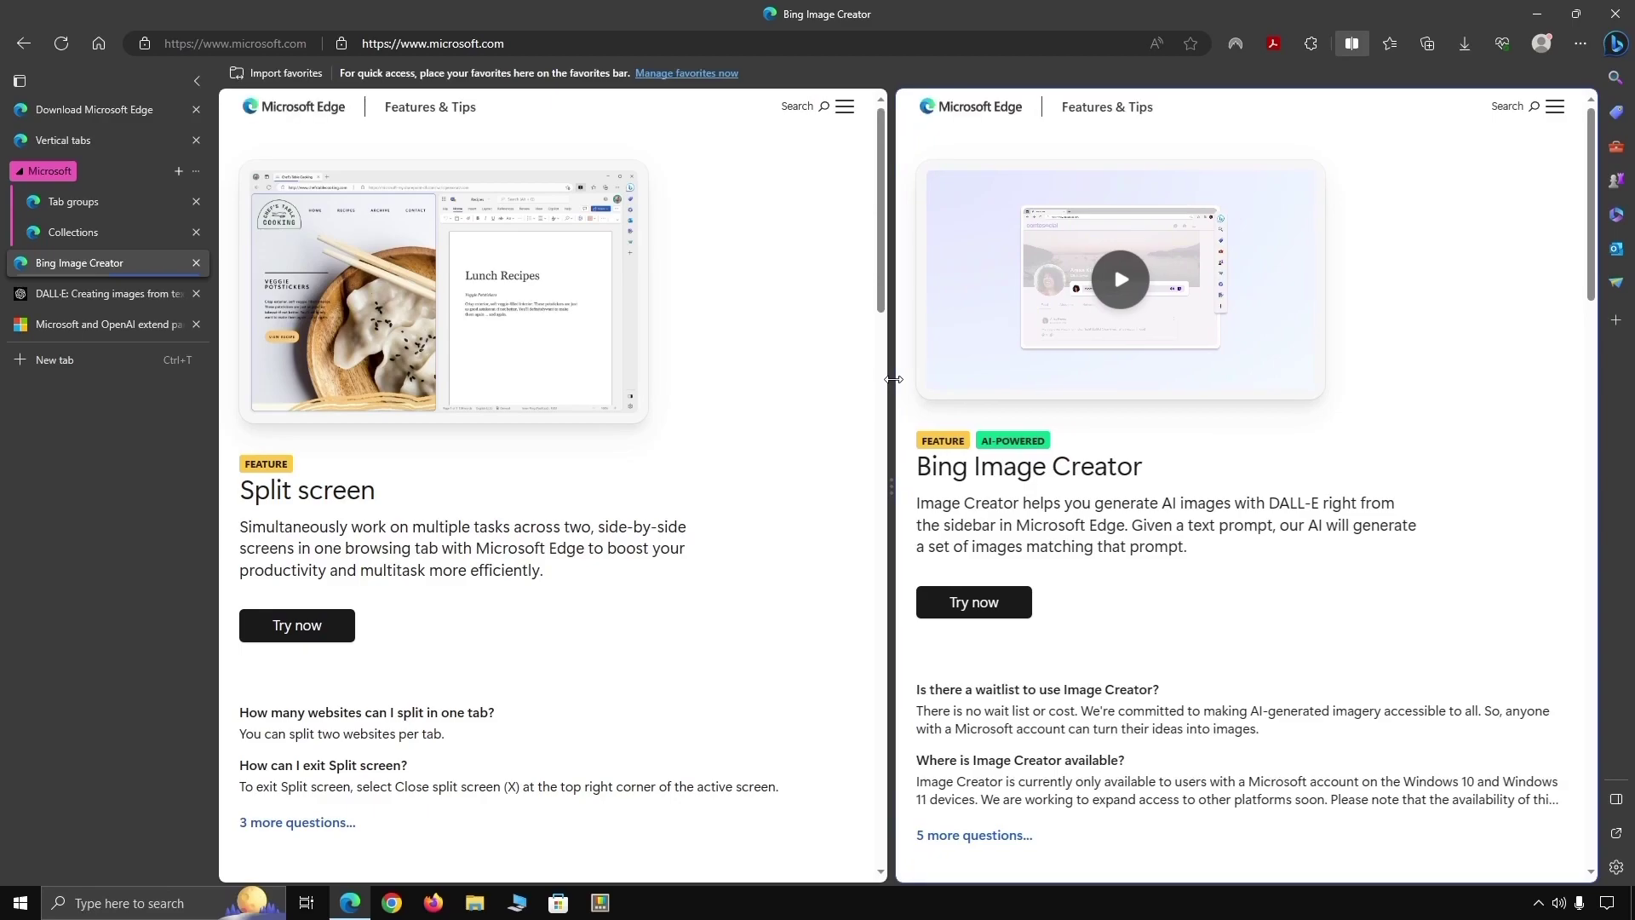
{"action": "scroll", "coordinate": [1354, 460], "scroll_direction": "down", "scroll_amount": 3}
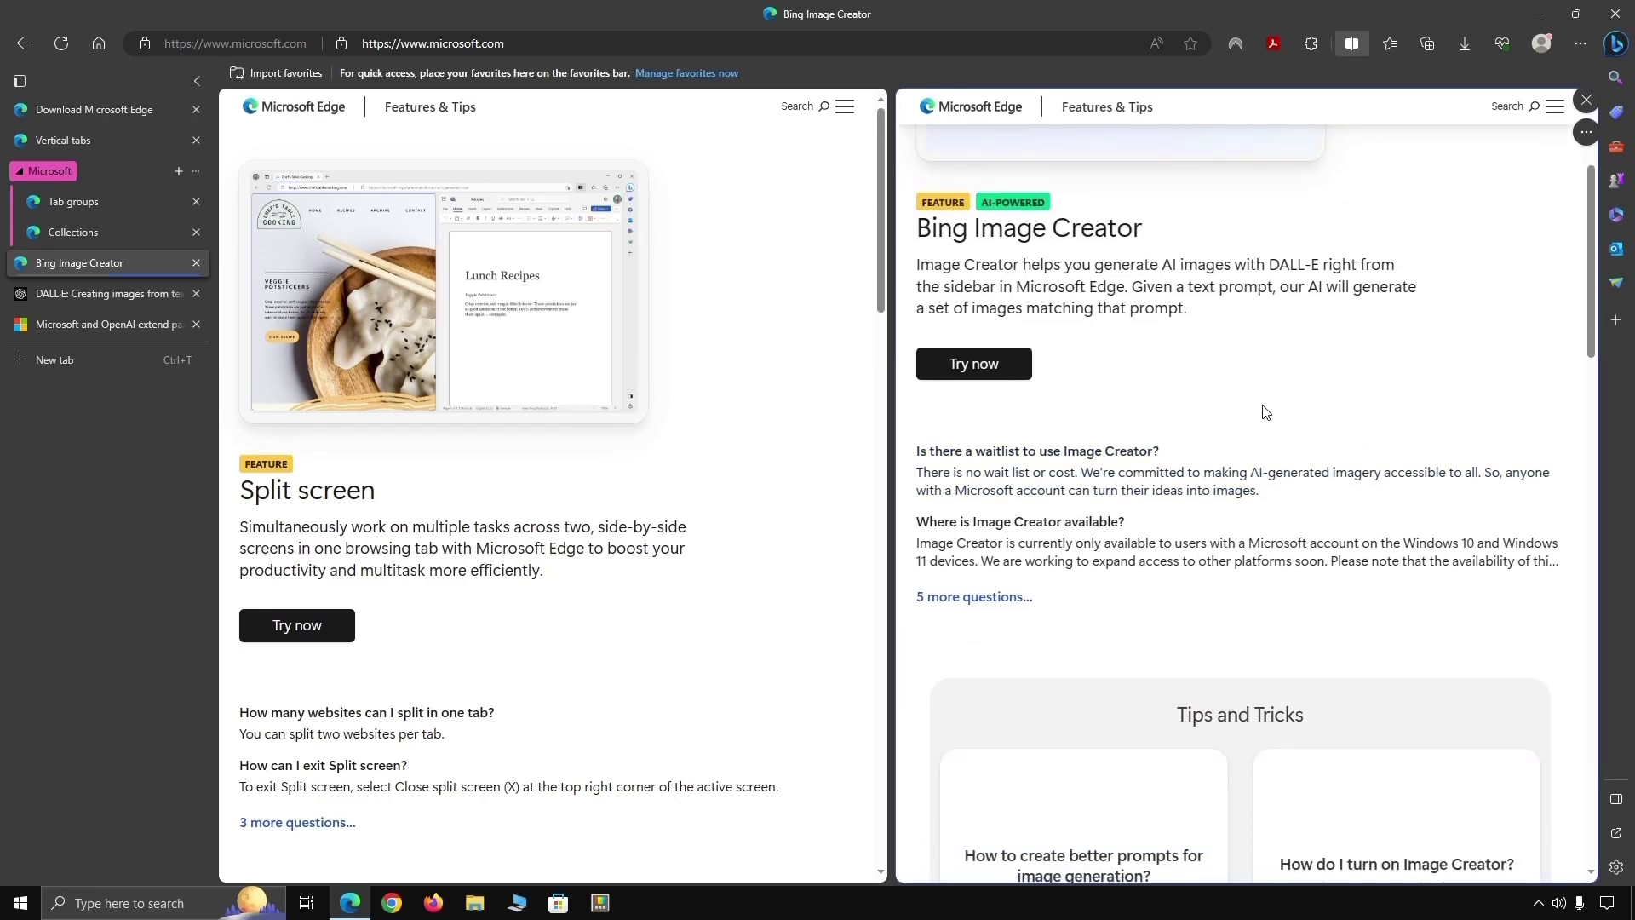
{"action": "scroll", "coordinate": [1299, 389], "scroll_direction": "down", "scroll_amount": 4}
{"action": "scroll", "coordinate": [1299, 389], "scroll_direction": "down", "scroll_amount": 3}
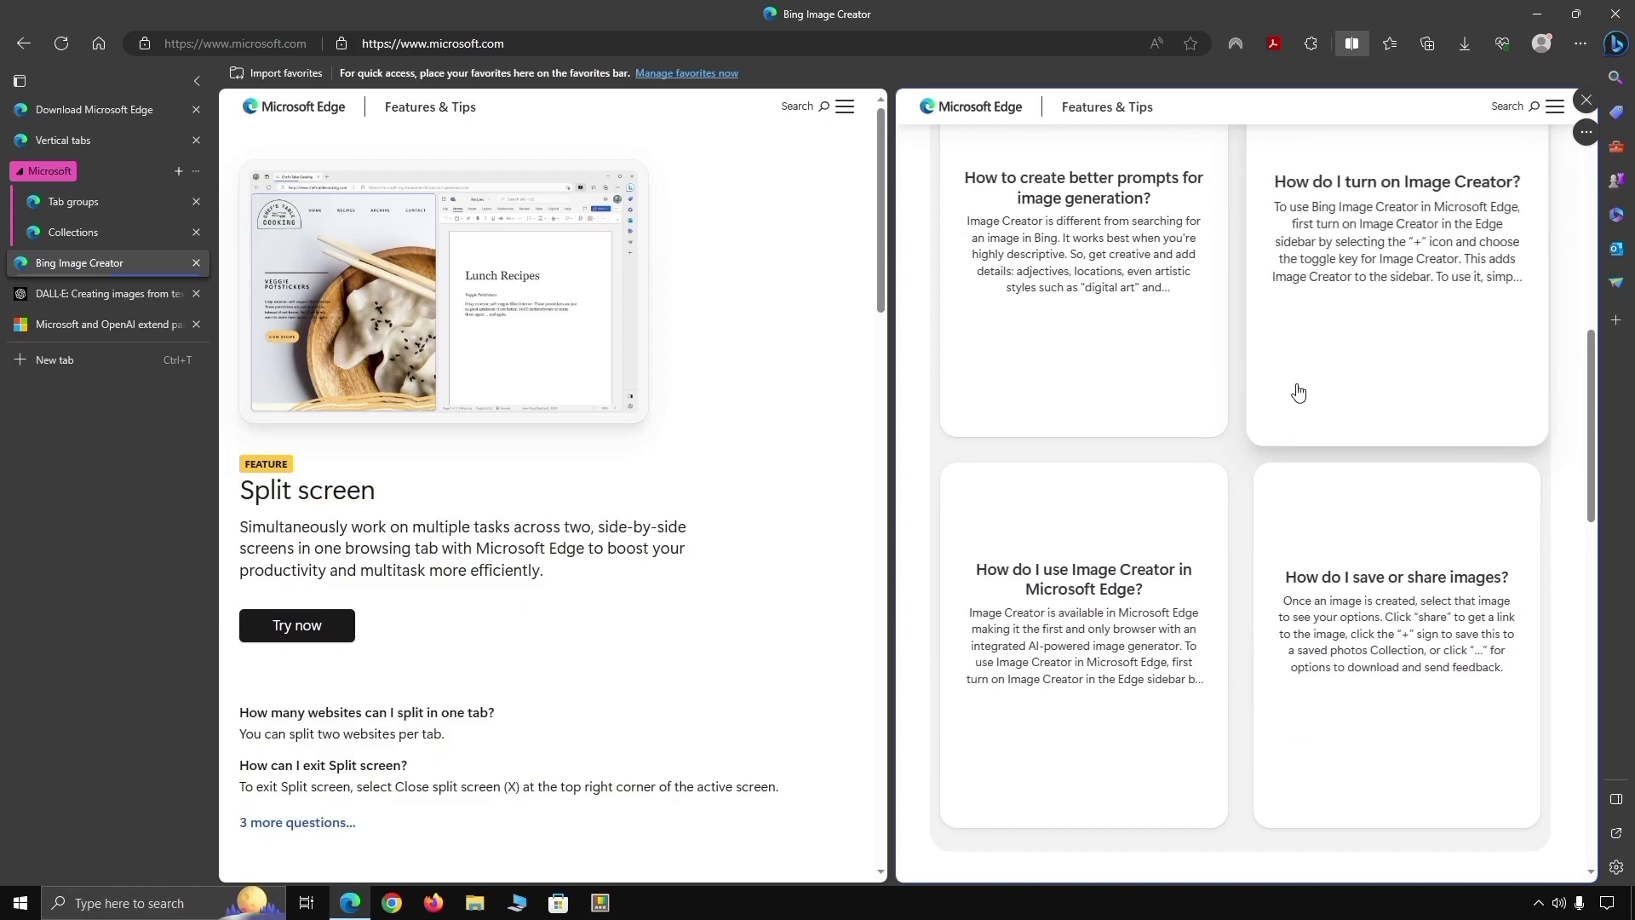
{"action": "scroll", "coordinate": [1299, 392], "scroll_direction": "up", "scroll_amount": 4}
{"action": "scroll", "coordinate": [1296, 390], "scroll_direction": "up", "scroll_amount": 3}
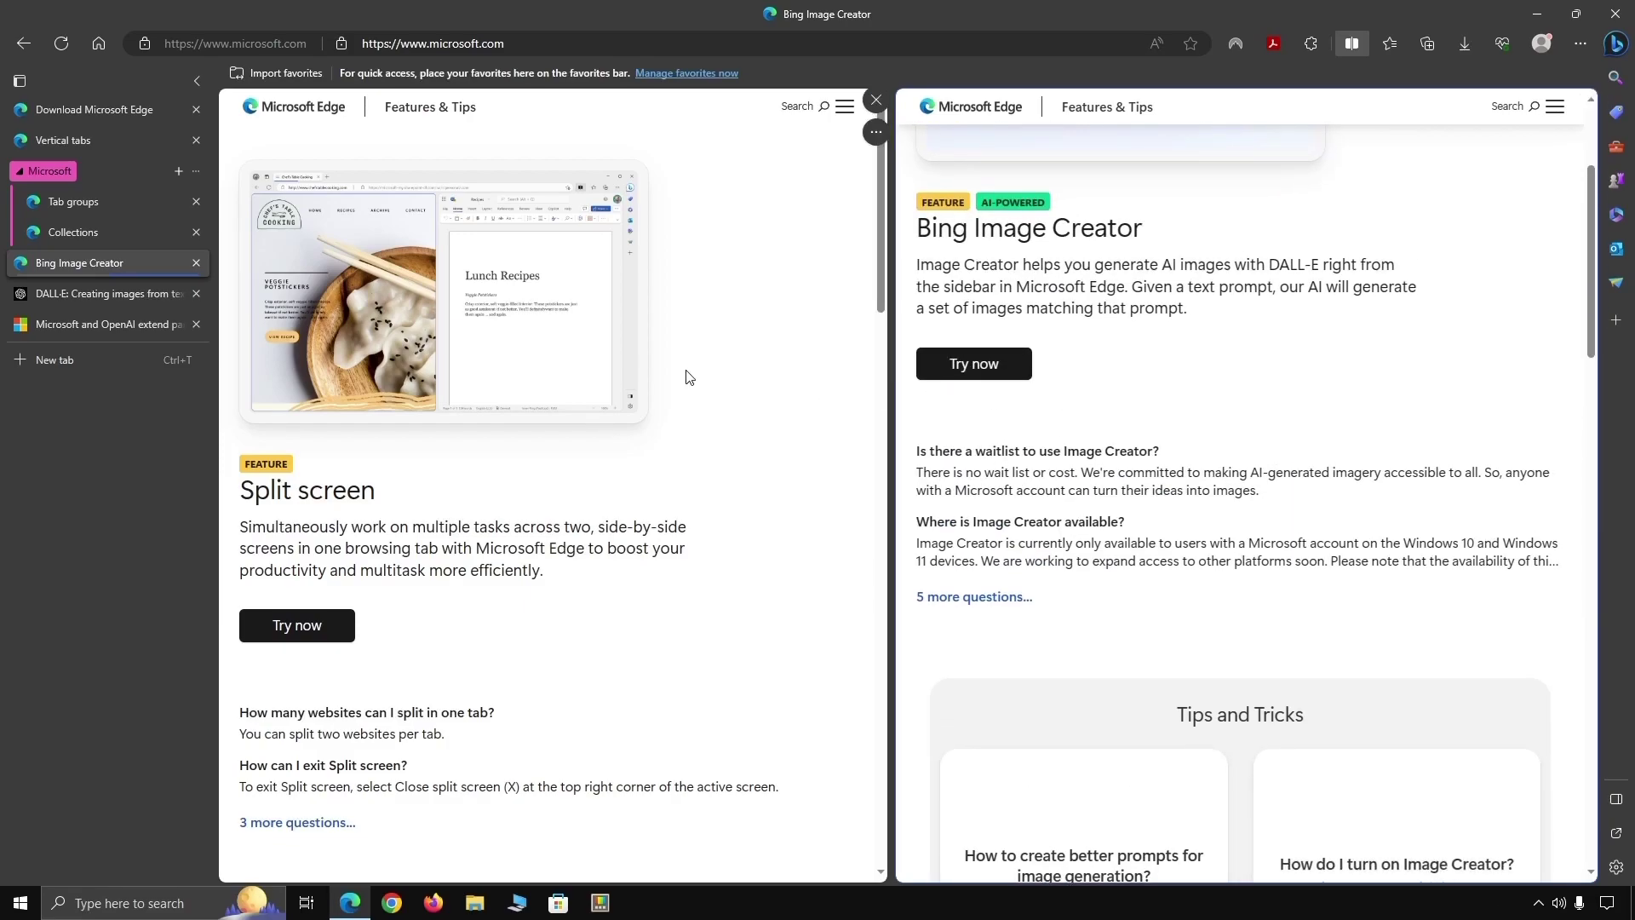
{"action": "scroll", "coordinate": [690, 376], "scroll_direction": "down", "scroll_amount": 4}
{"action": "scroll", "coordinate": [690, 376], "scroll_direction": "down", "scroll_amount": 3}
{"action": "scroll", "coordinate": [690, 377], "scroll_direction": "up", "scroll_amount": 3}
{"action": "scroll", "coordinate": [690, 376], "scroll_direction": "up", "scroll_amount": 3}
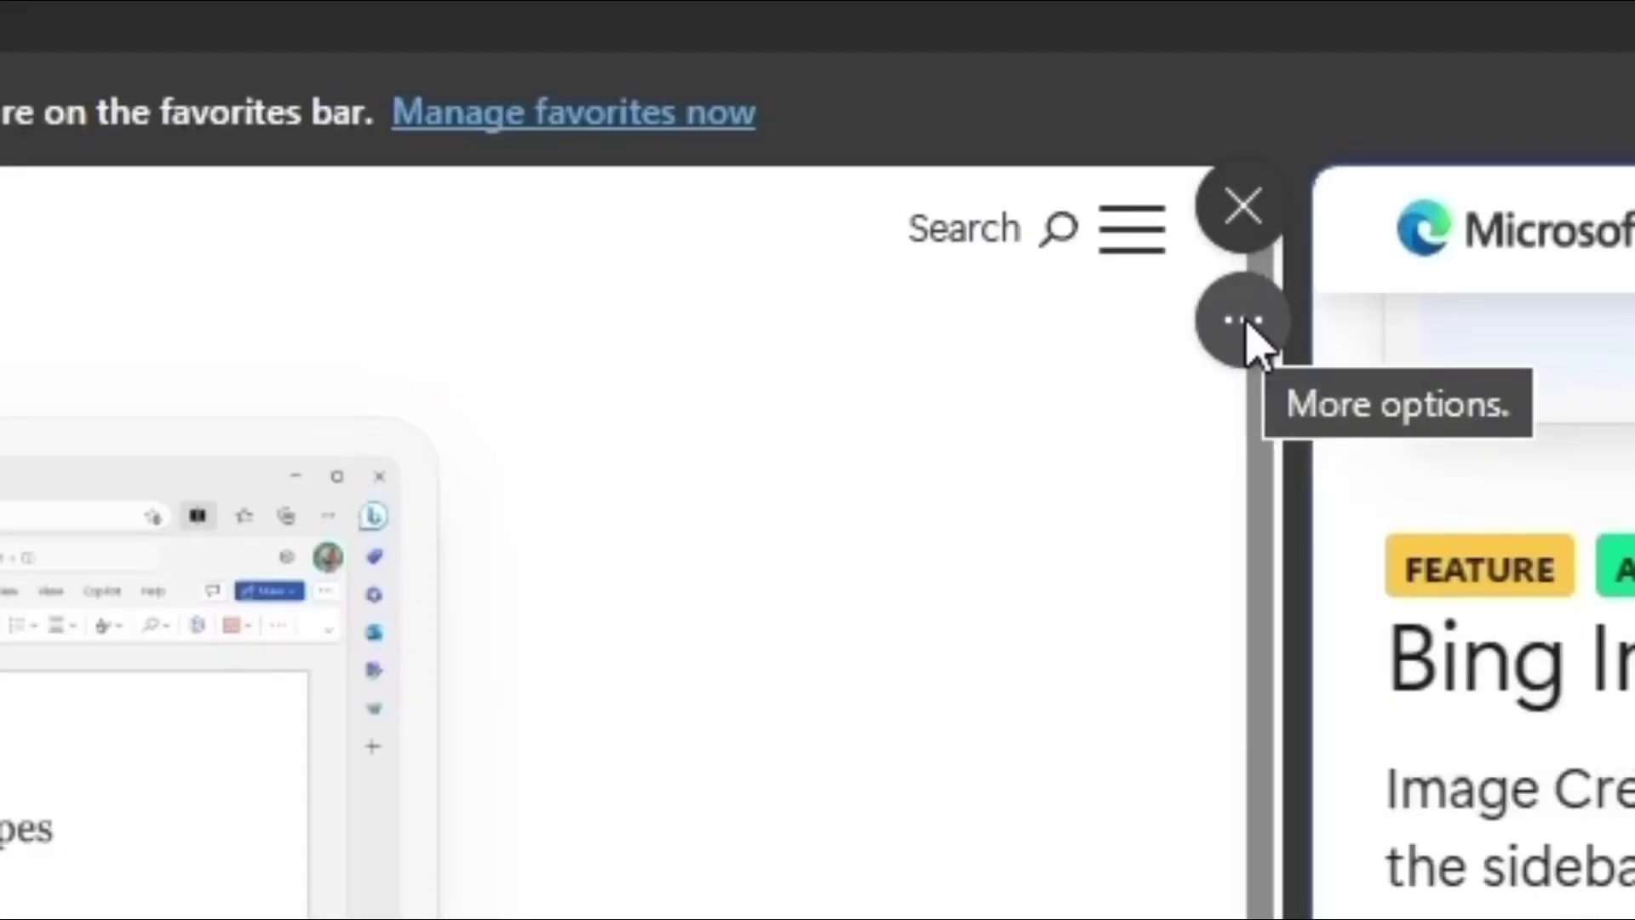
- Swap the split panes so Bing Image Creator is left and Split screen is right
{"action": "left_click", "coordinate": [1246, 324]}
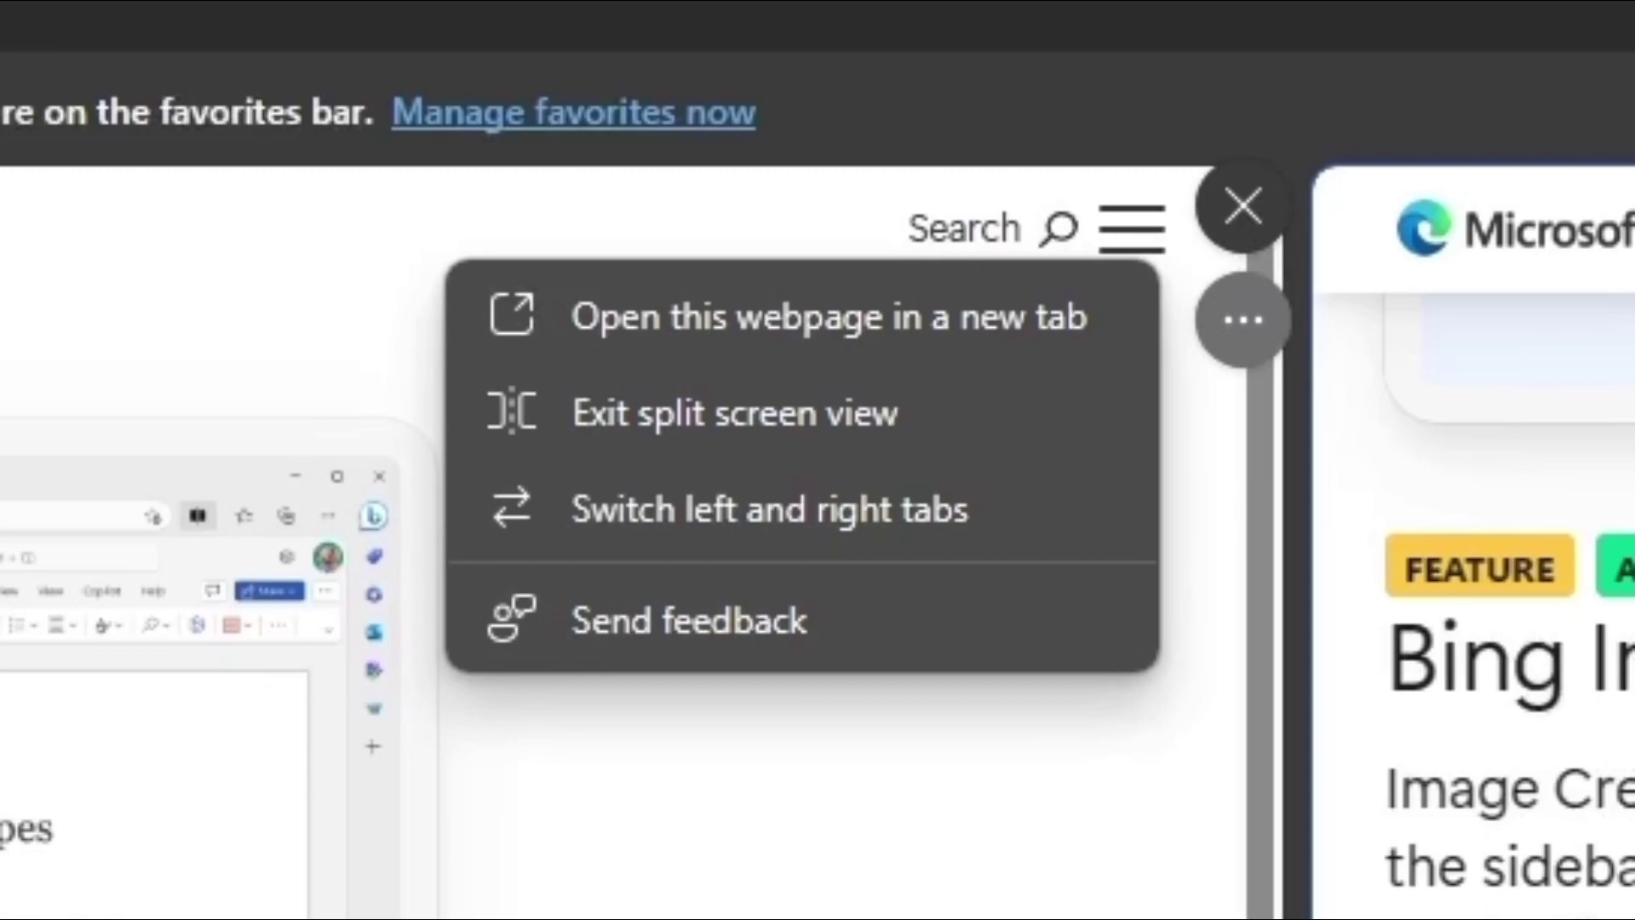
{"action": "key", "text": "Escape"}
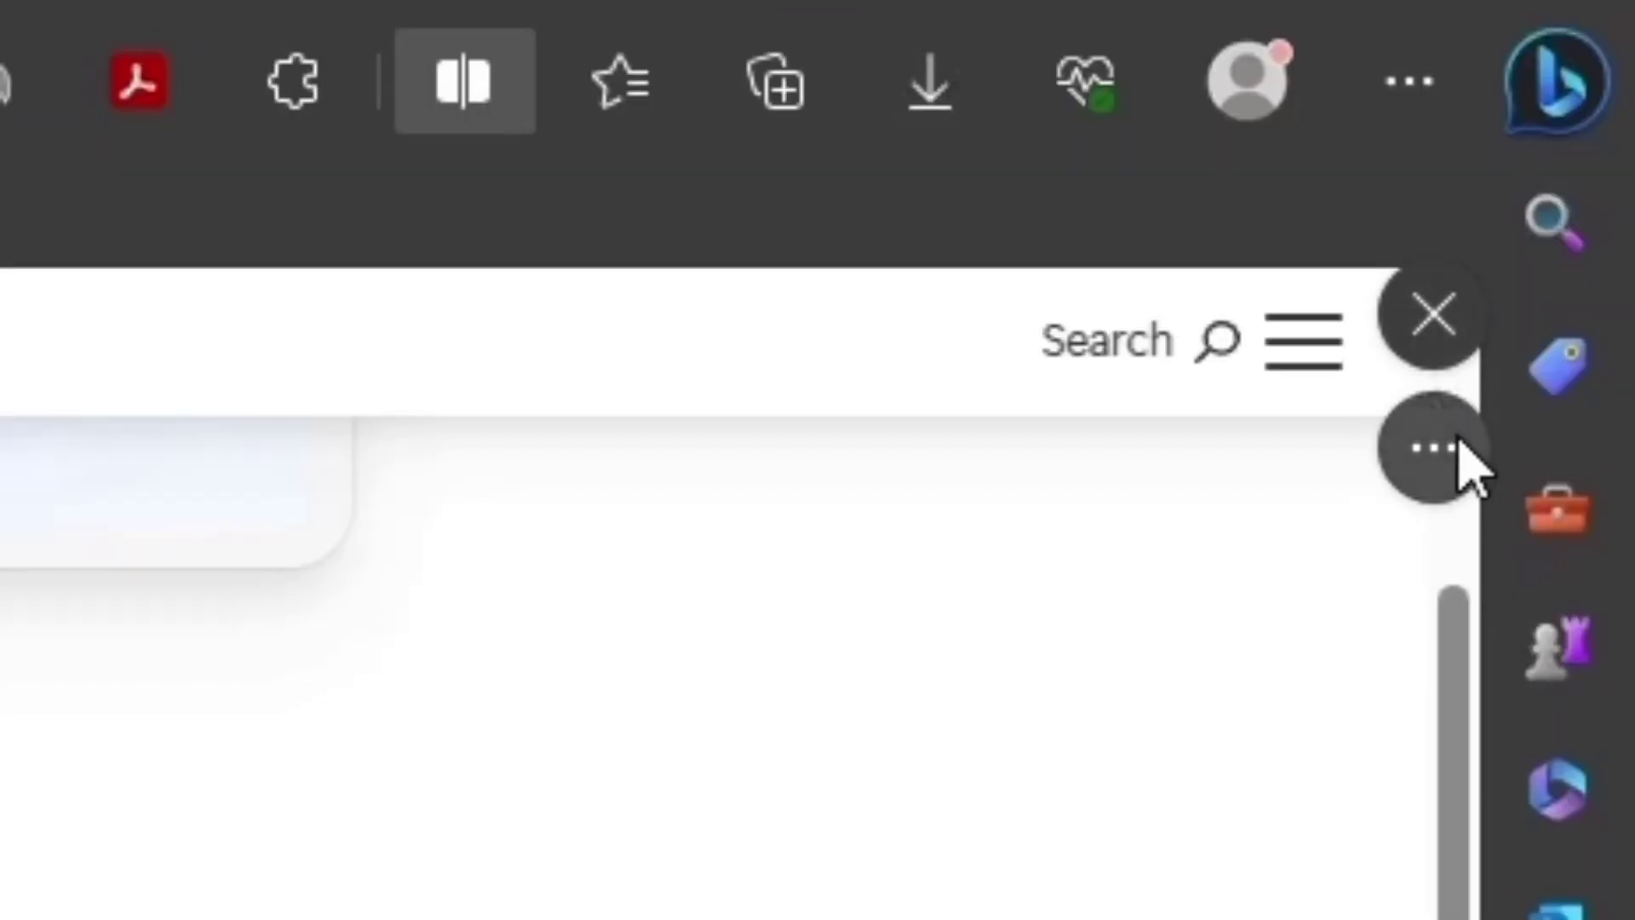
{"action": "left_click", "coordinate": [1458, 467]}
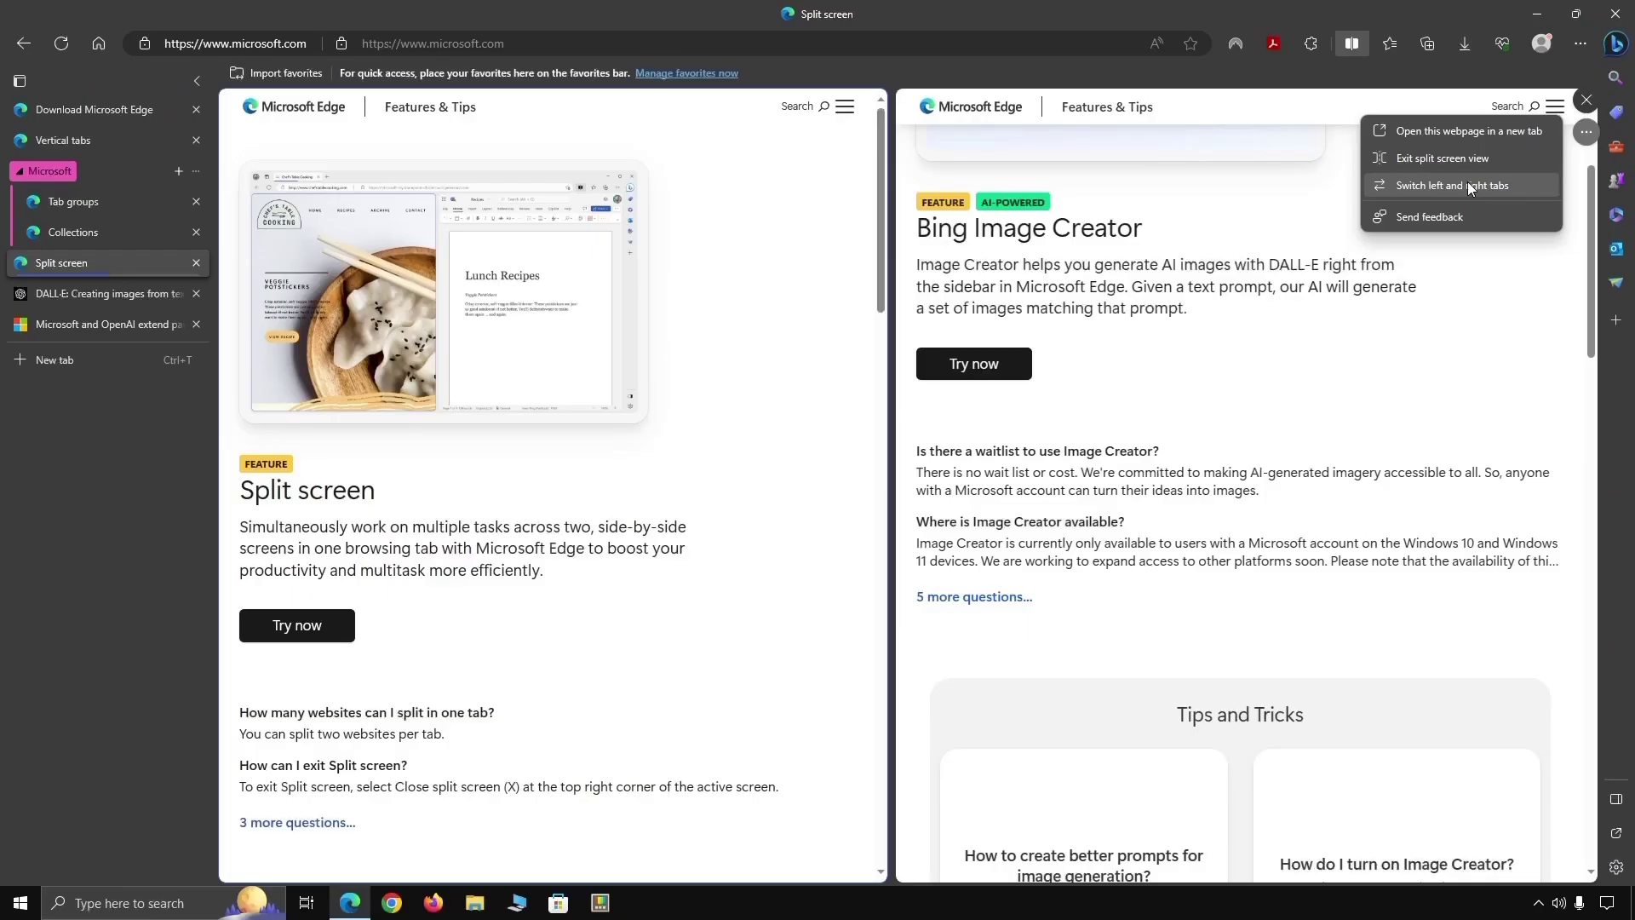
{"action": "left_click", "coordinate": [1469, 181]}
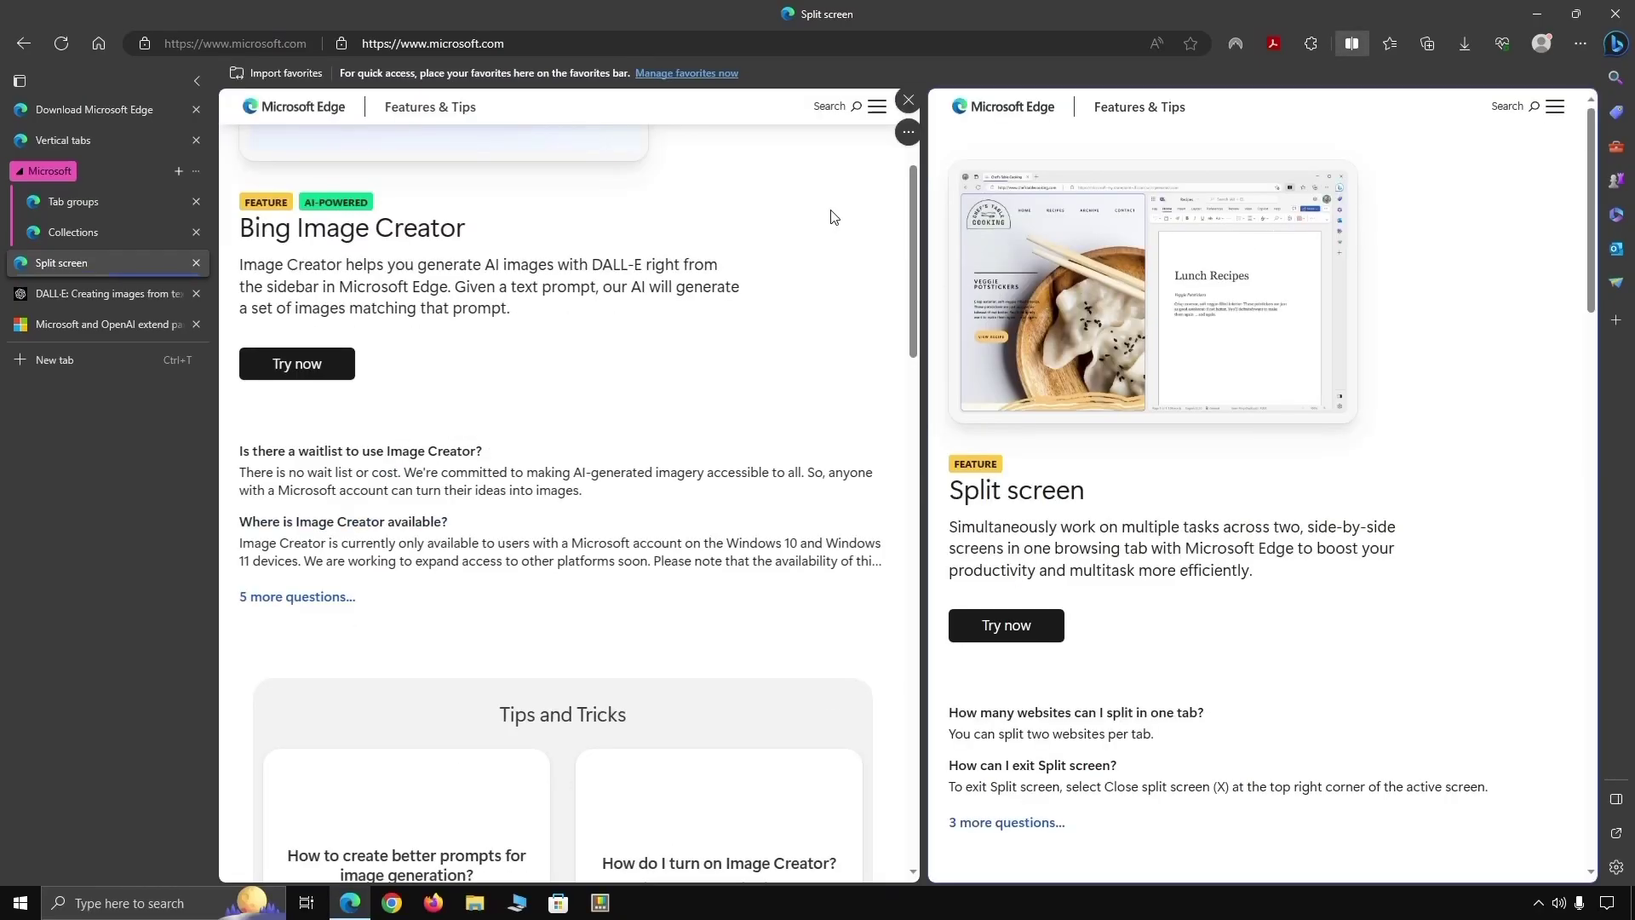
{"action": "left_click", "coordinate": [909, 133]}
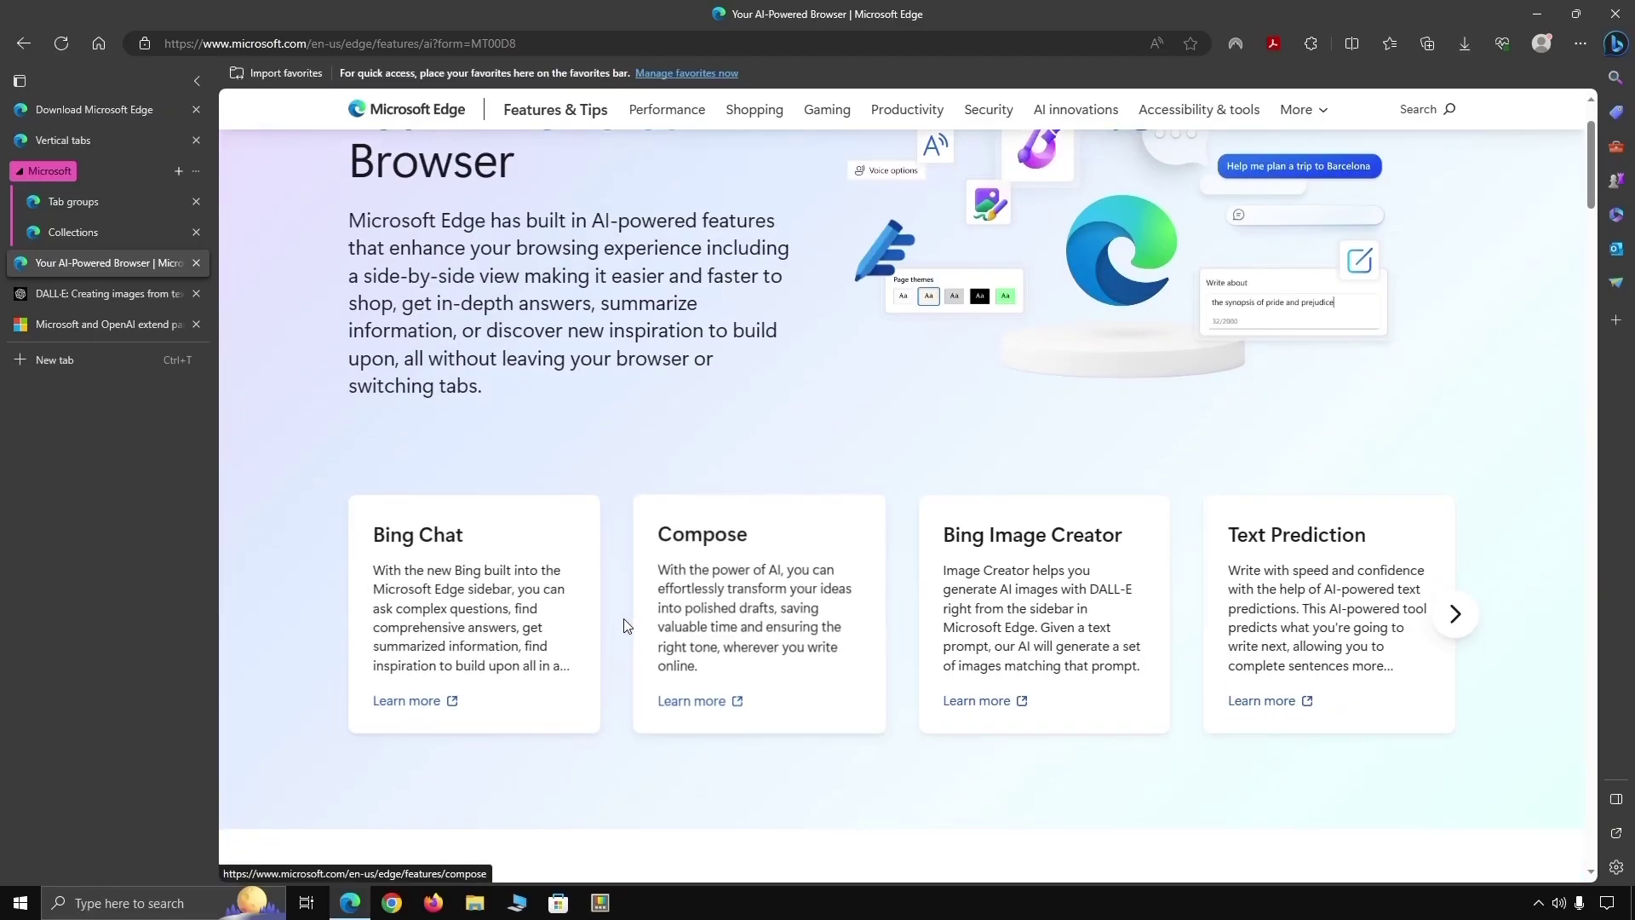
- Open the Bing Image Creator card from the feature cards and highlight its description
{"action": "scroll", "coordinate": [621, 626], "scroll_direction": "down", "scroll_amount": 1}
{"action": "scroll", "coordinate": [620, 628], "scroll_direction": "down", "scroll_amount": 1}
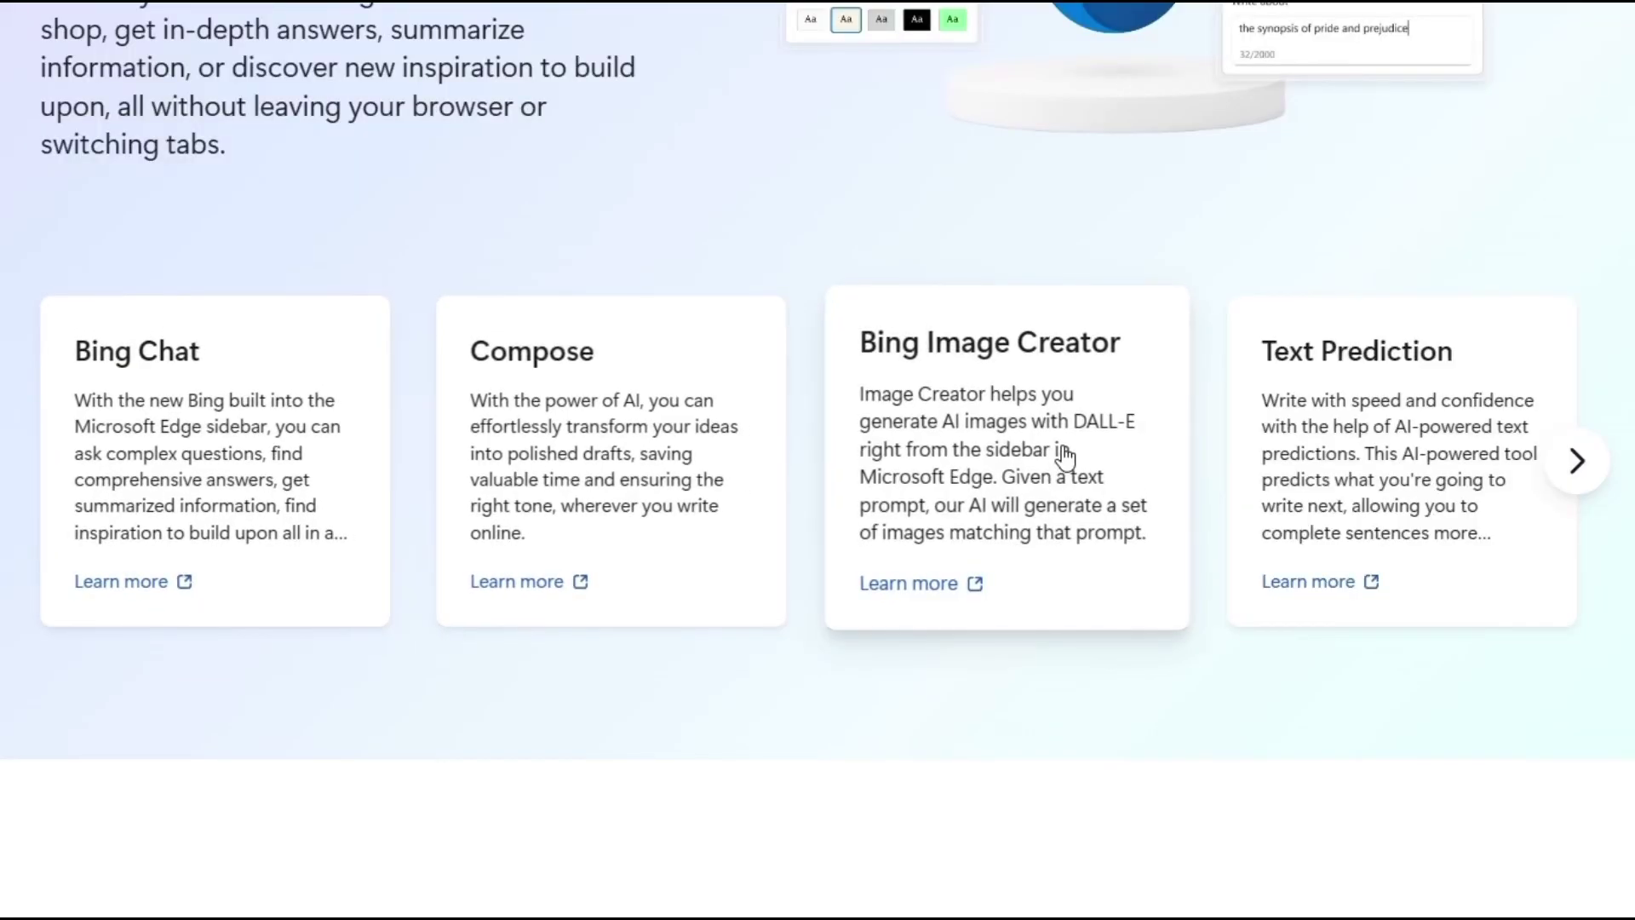
{"action": "left_click", "coordinate": [920, 584]}
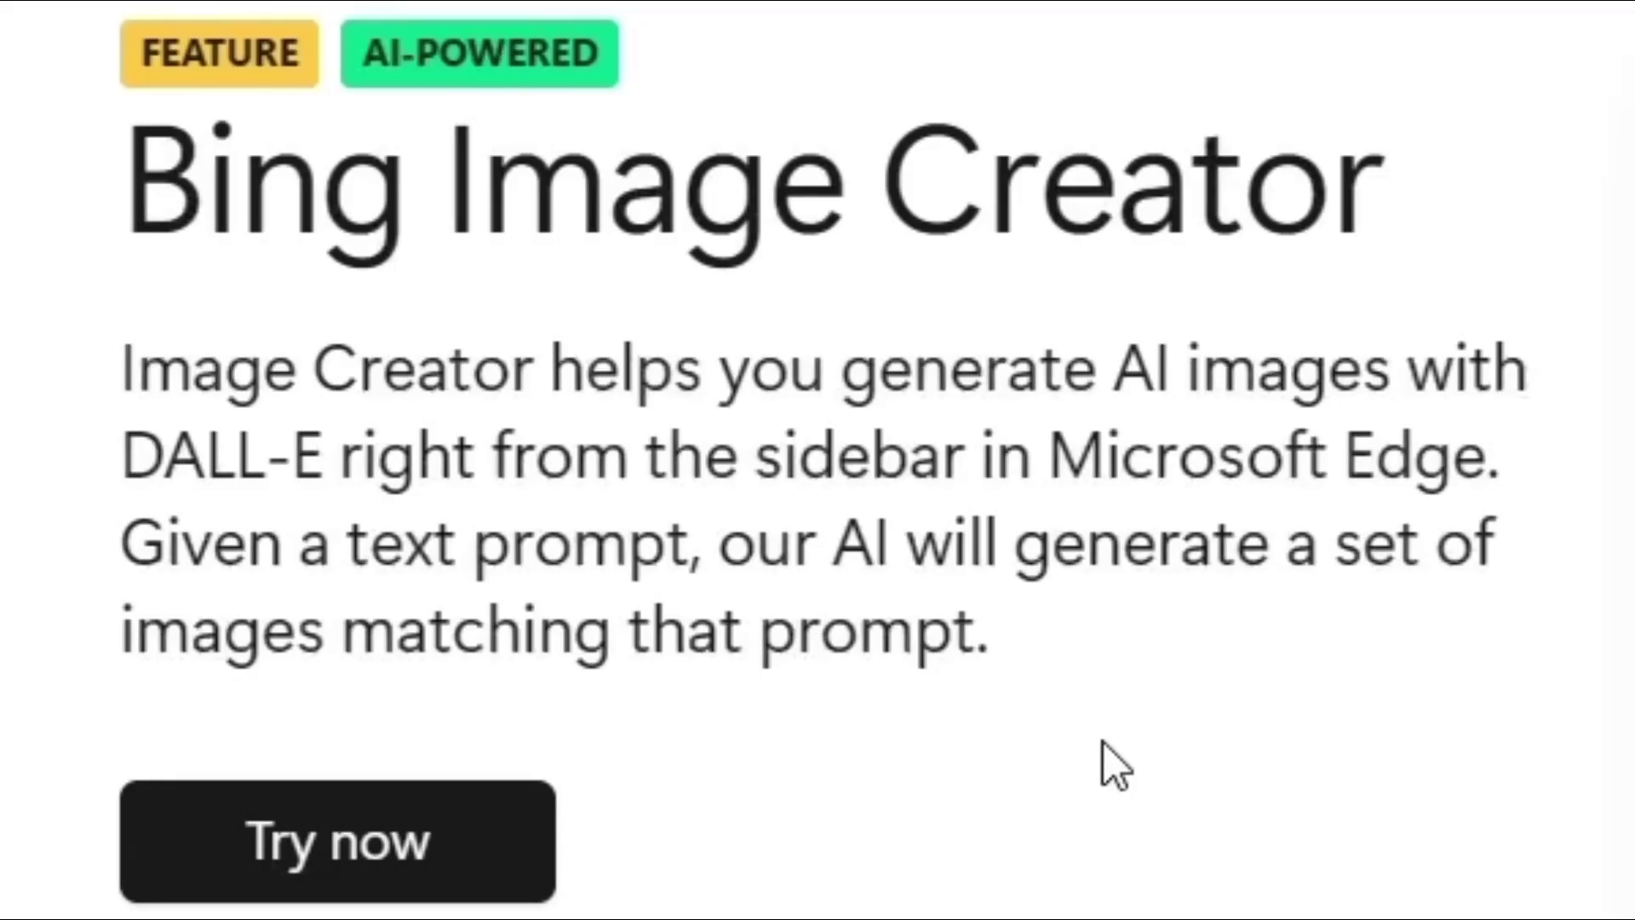
{"action": "left_click_drag", "start_coordinate": [1104, 647], "coordinate": [414, 672]}
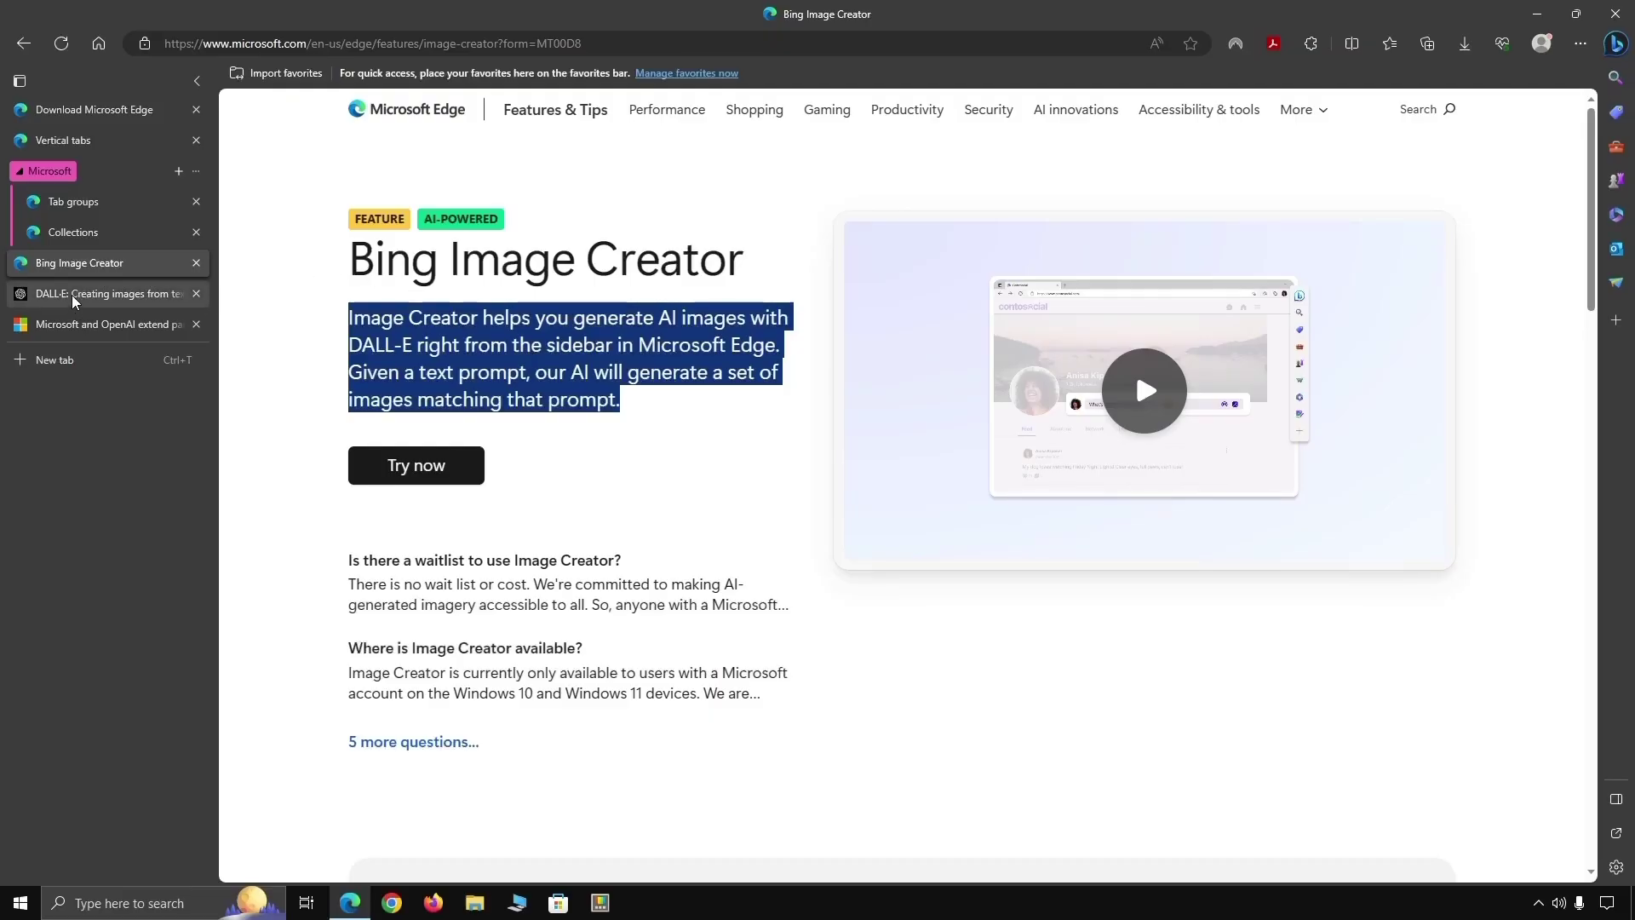
{"action": "left_click", "coordinate": [71, 295]}
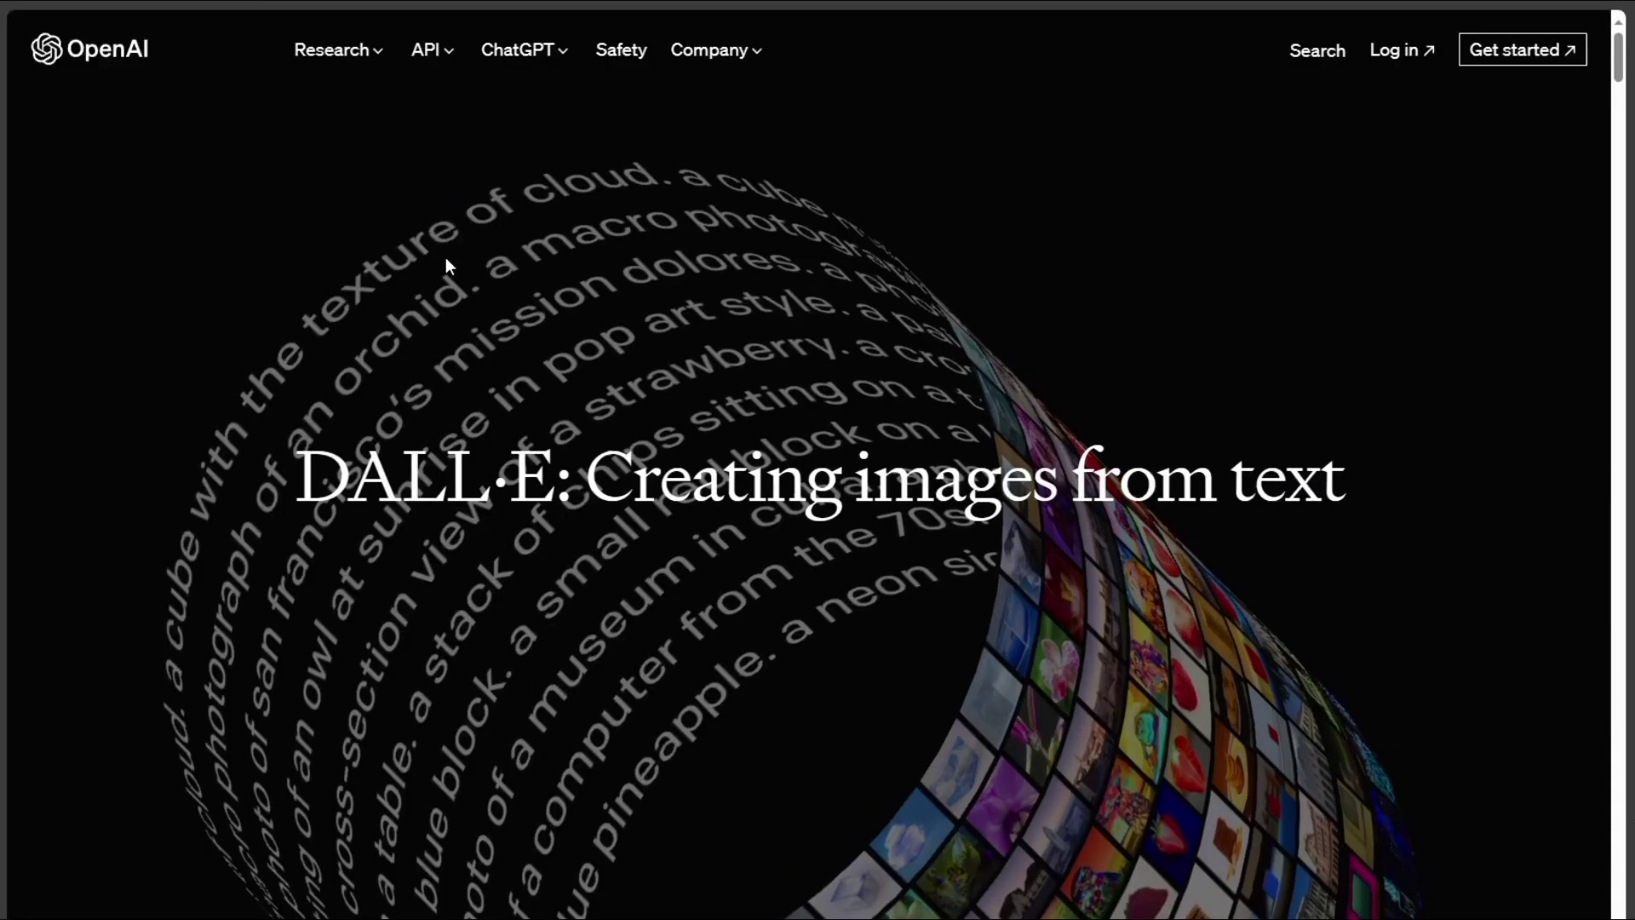
{"action": "scroll", "coordinate": [446, 265], "scroll_direction": "down", "scroll_amount": 2}
{"action": "scroll", "coordinate": [446, 259], "scroll_direction": "down", "scroll_amount": 3}
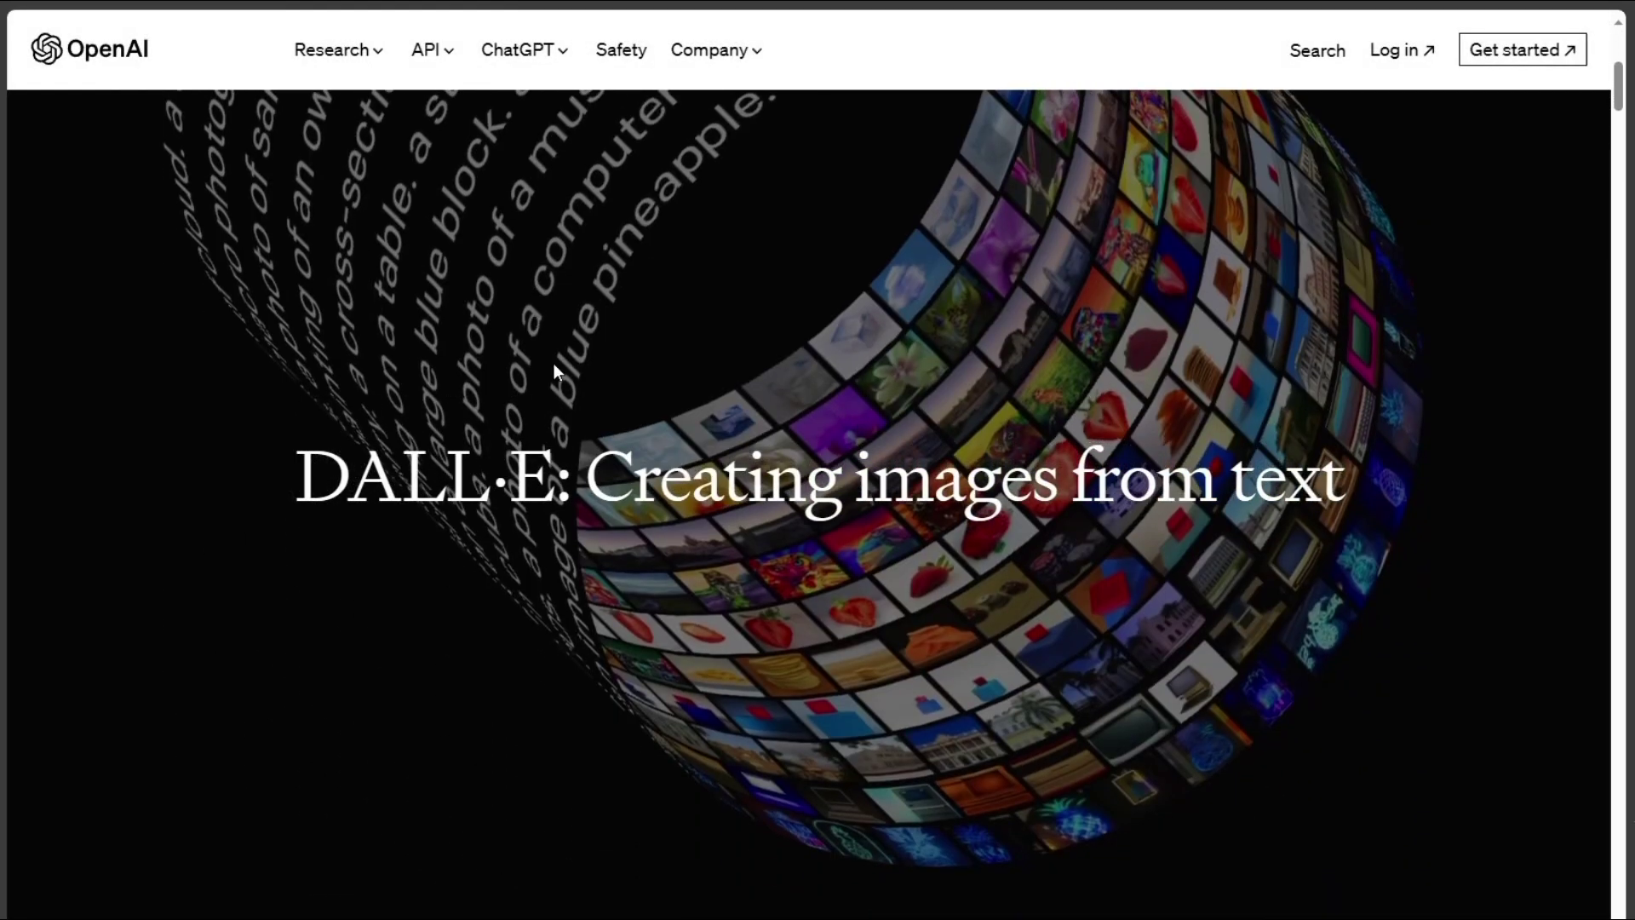
{"action": "scroll", "coordinate": [556, 370], "scroll_direction": "down", "scroll_amount": 2}
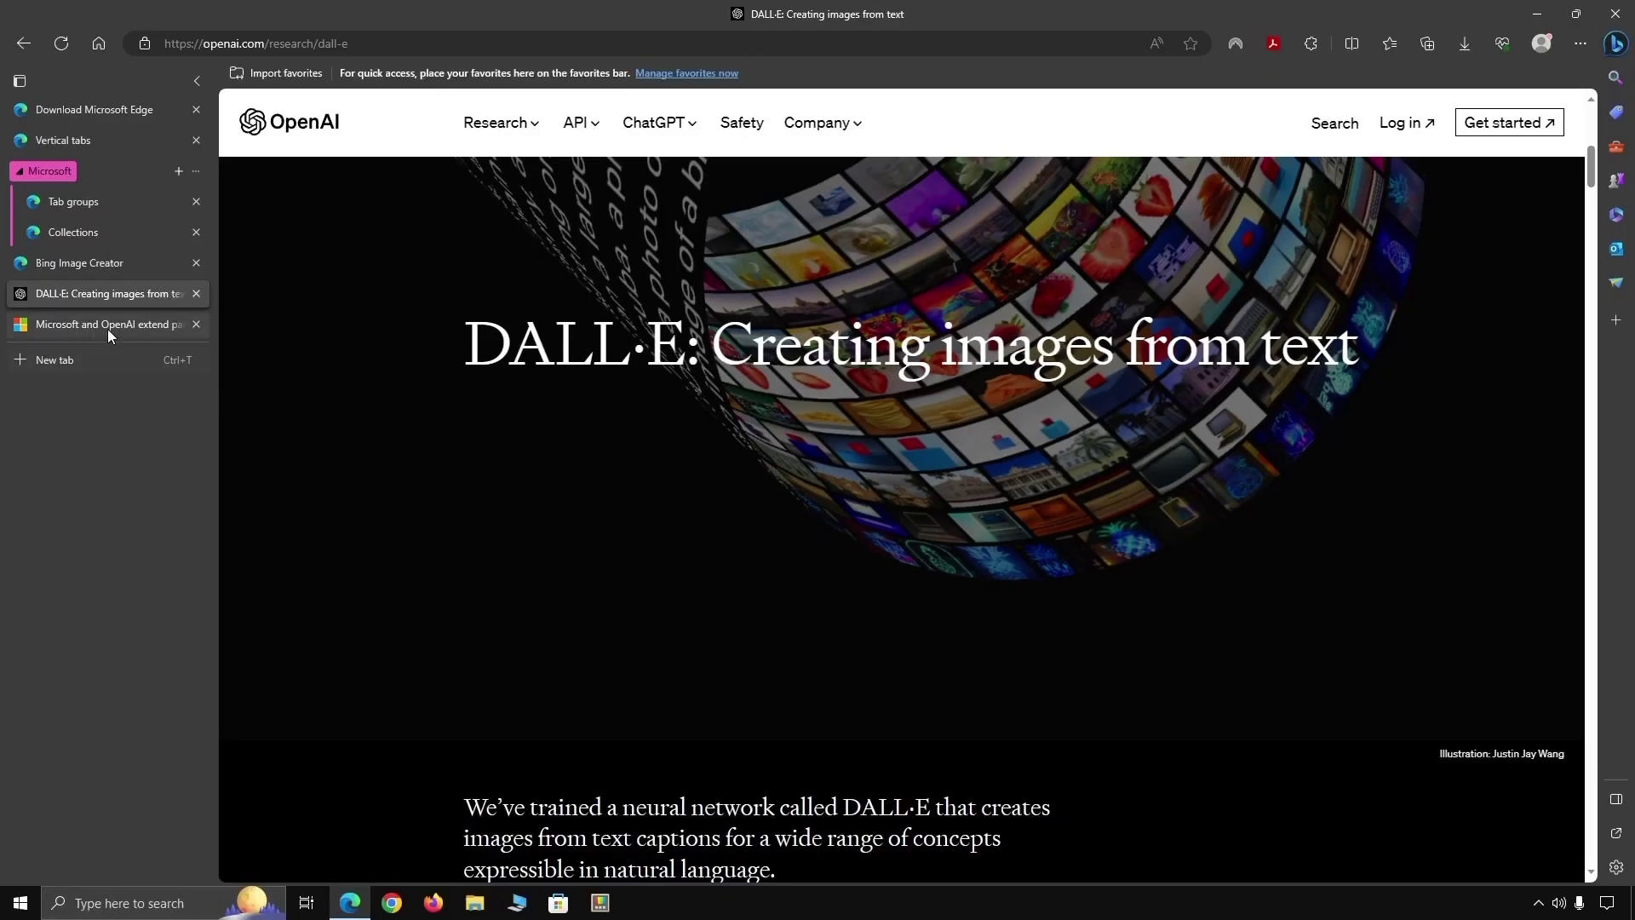
{"action": "left_click", "coordinate": [107, 327]}
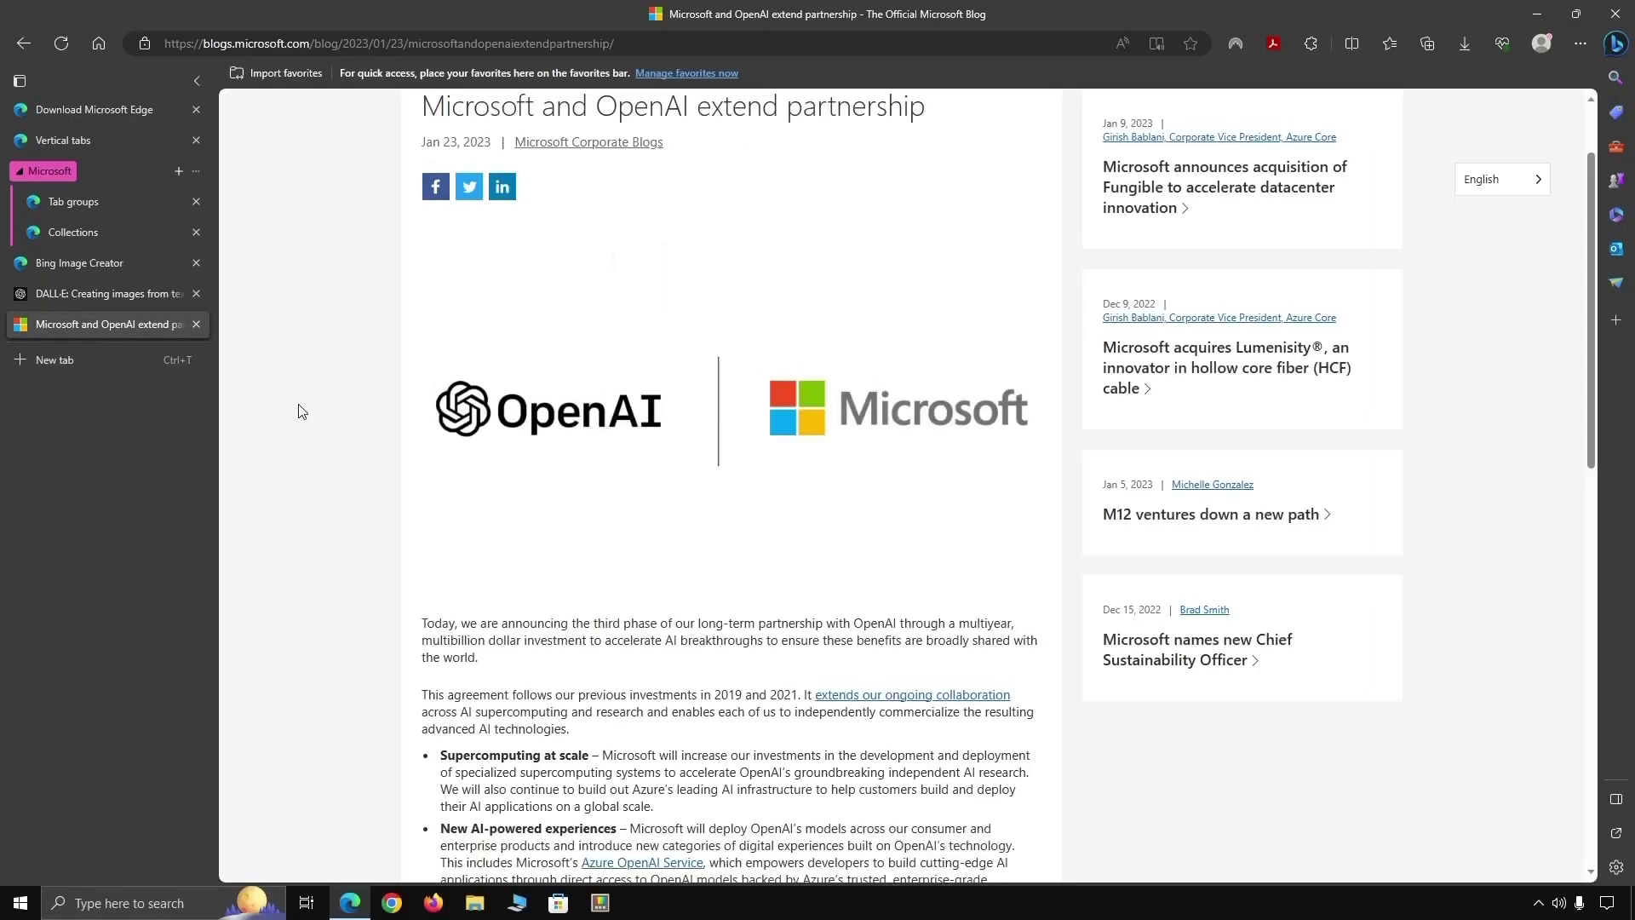
{"action": "scroll", "coordinate": [299, 409], "scroll_direction": "up", "scroll_amount": 2}
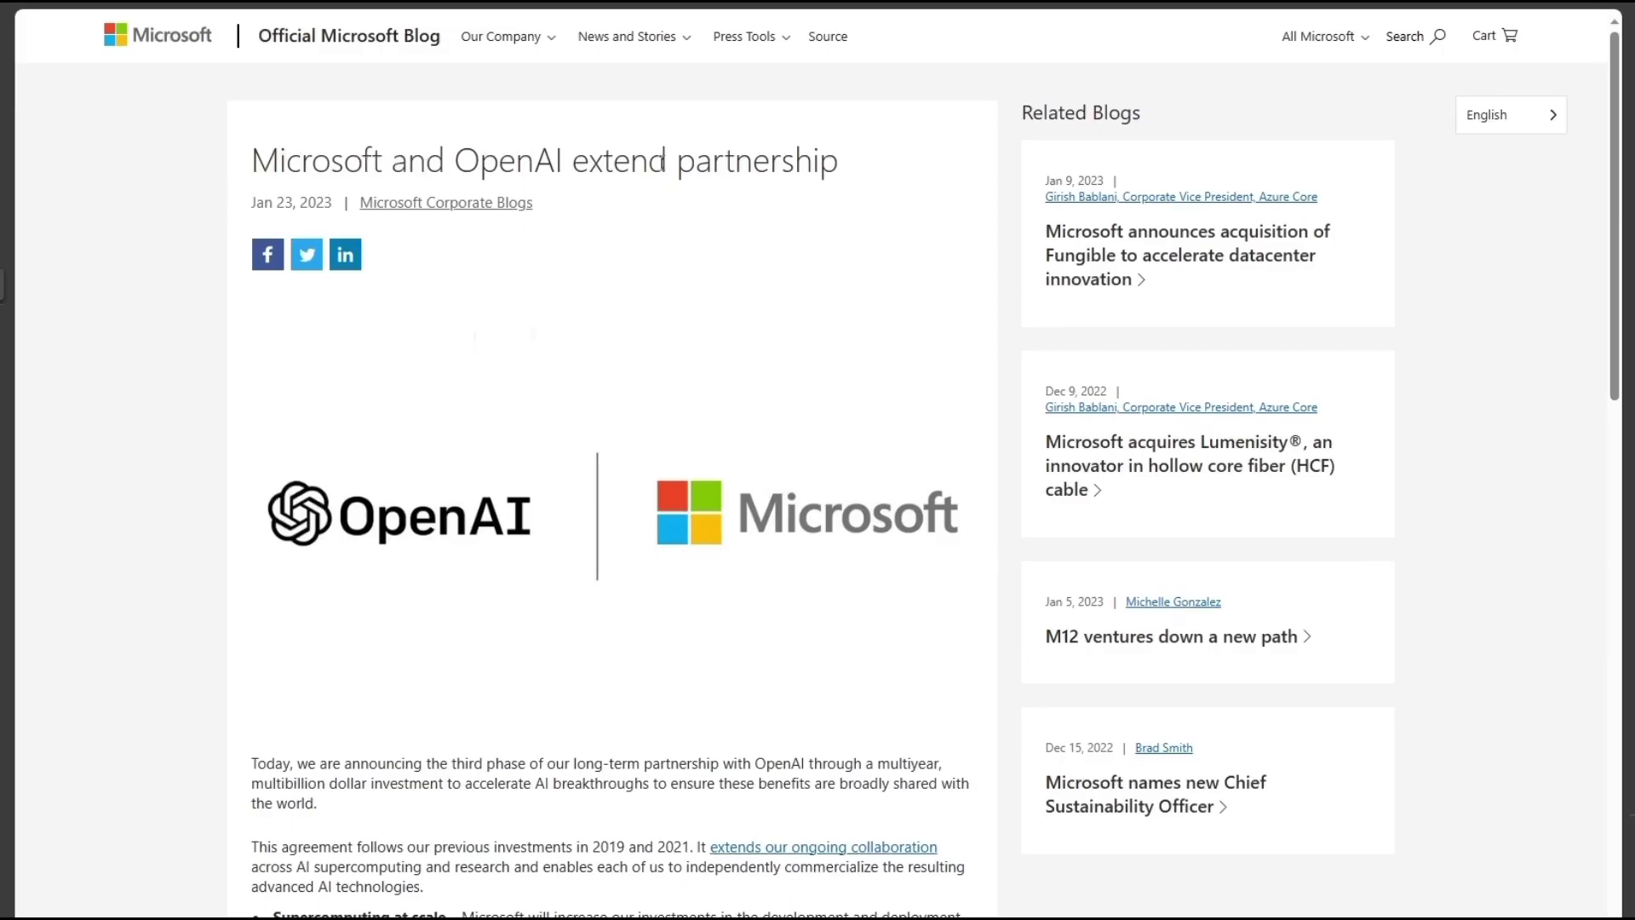
{"action": "left_click_drag", "start_coordinate": [844, 166], "coordinate": [252, 162]}
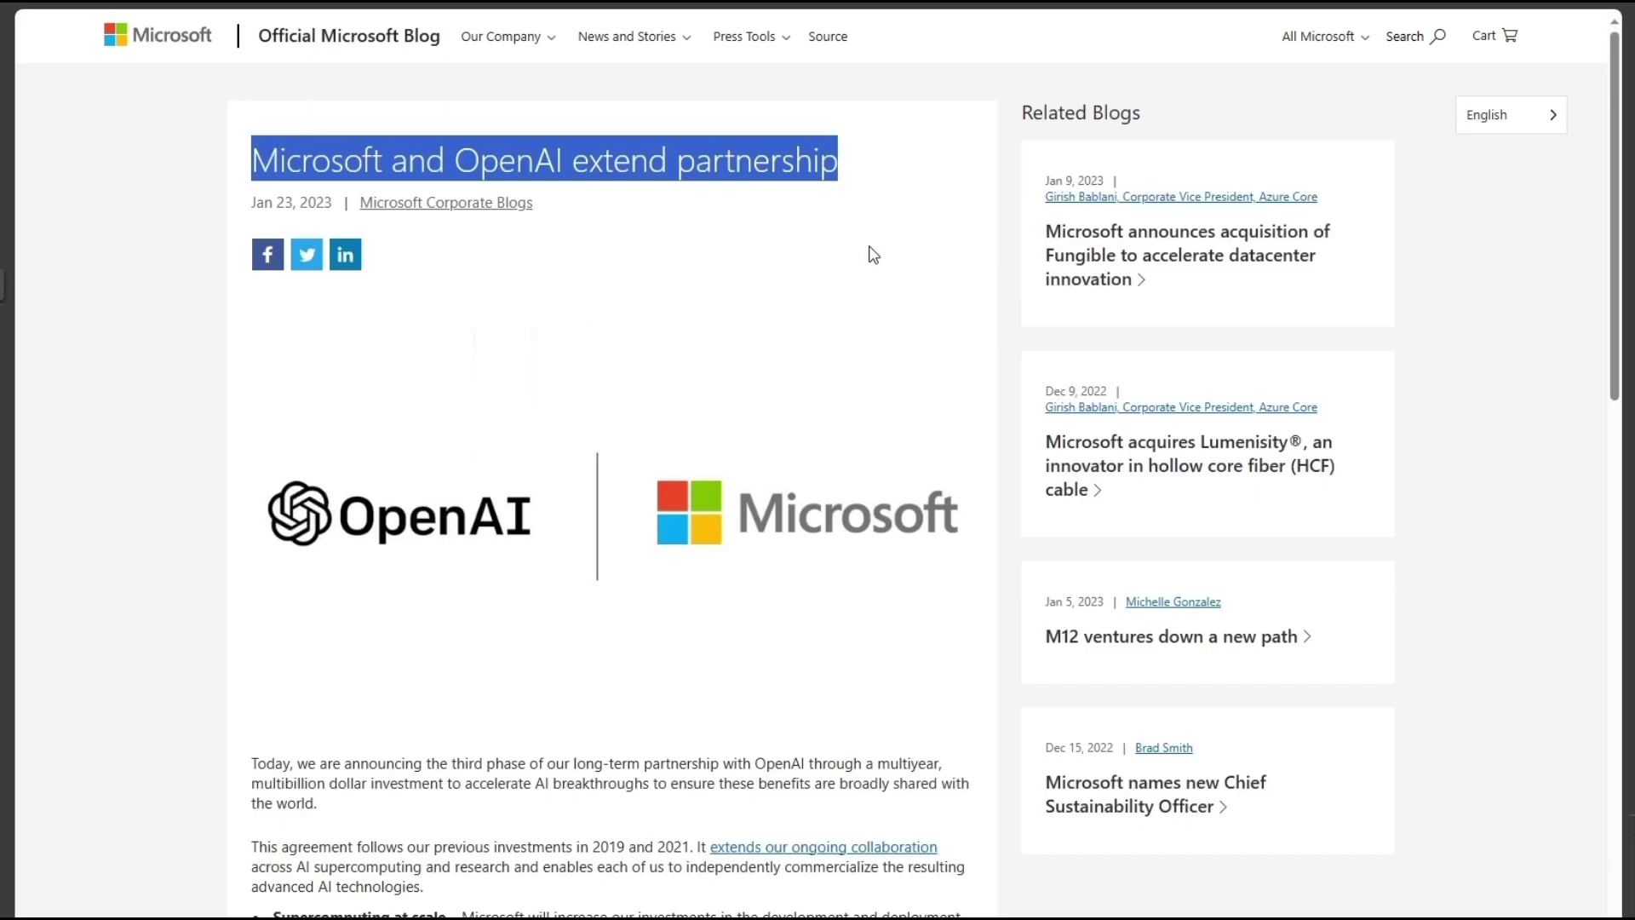
{"action": "scroll", "coordinate": [805, 283], "scroll_direction": "down", "scroll_amount": 2}
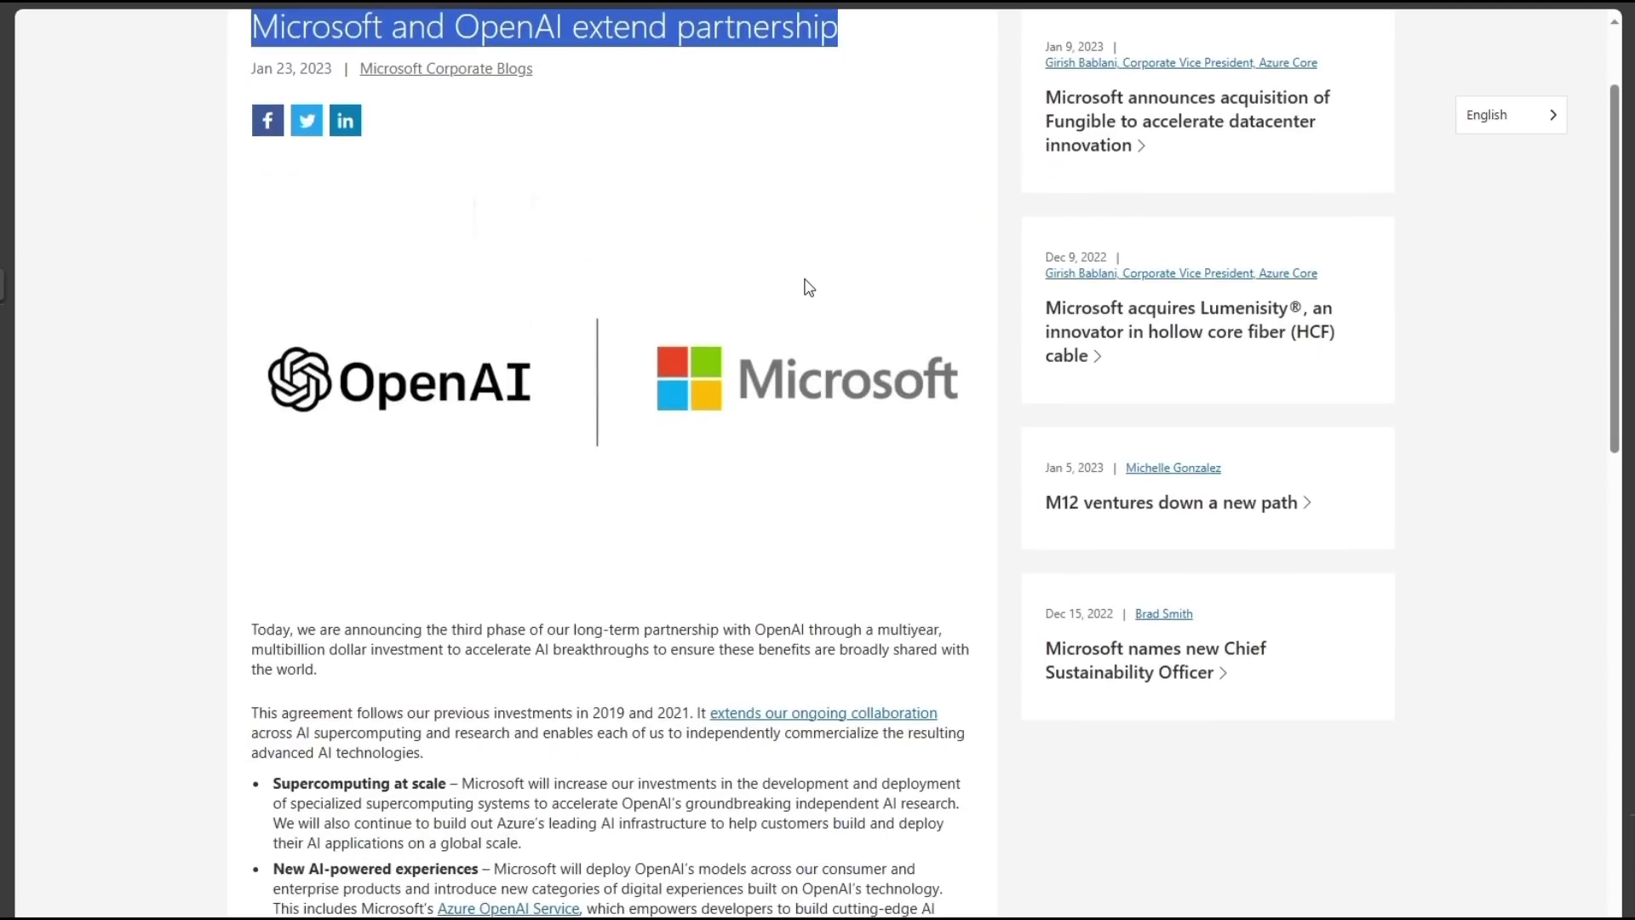
{"action": "scroll", "coordinate": [793, 422], "scroll_direction": "down", "scroll_amount": 2}
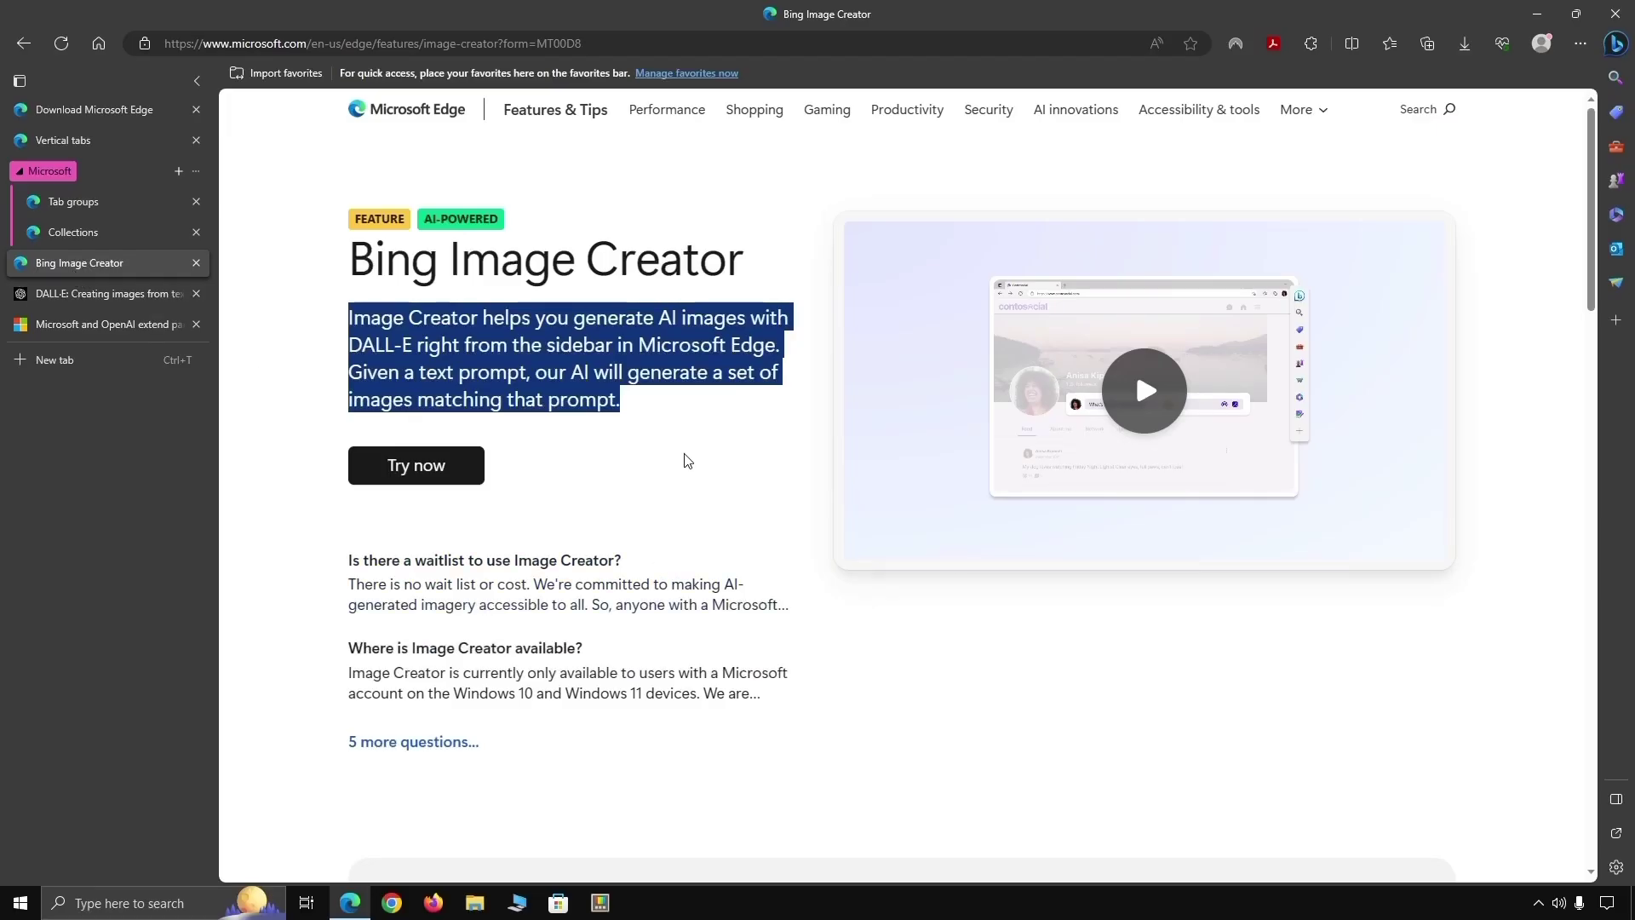
- From the Bing Image Creator tab, use 'AI innovations' to return to the AI features overview
{"action": "left_click", "coordinate": [684, 456]}
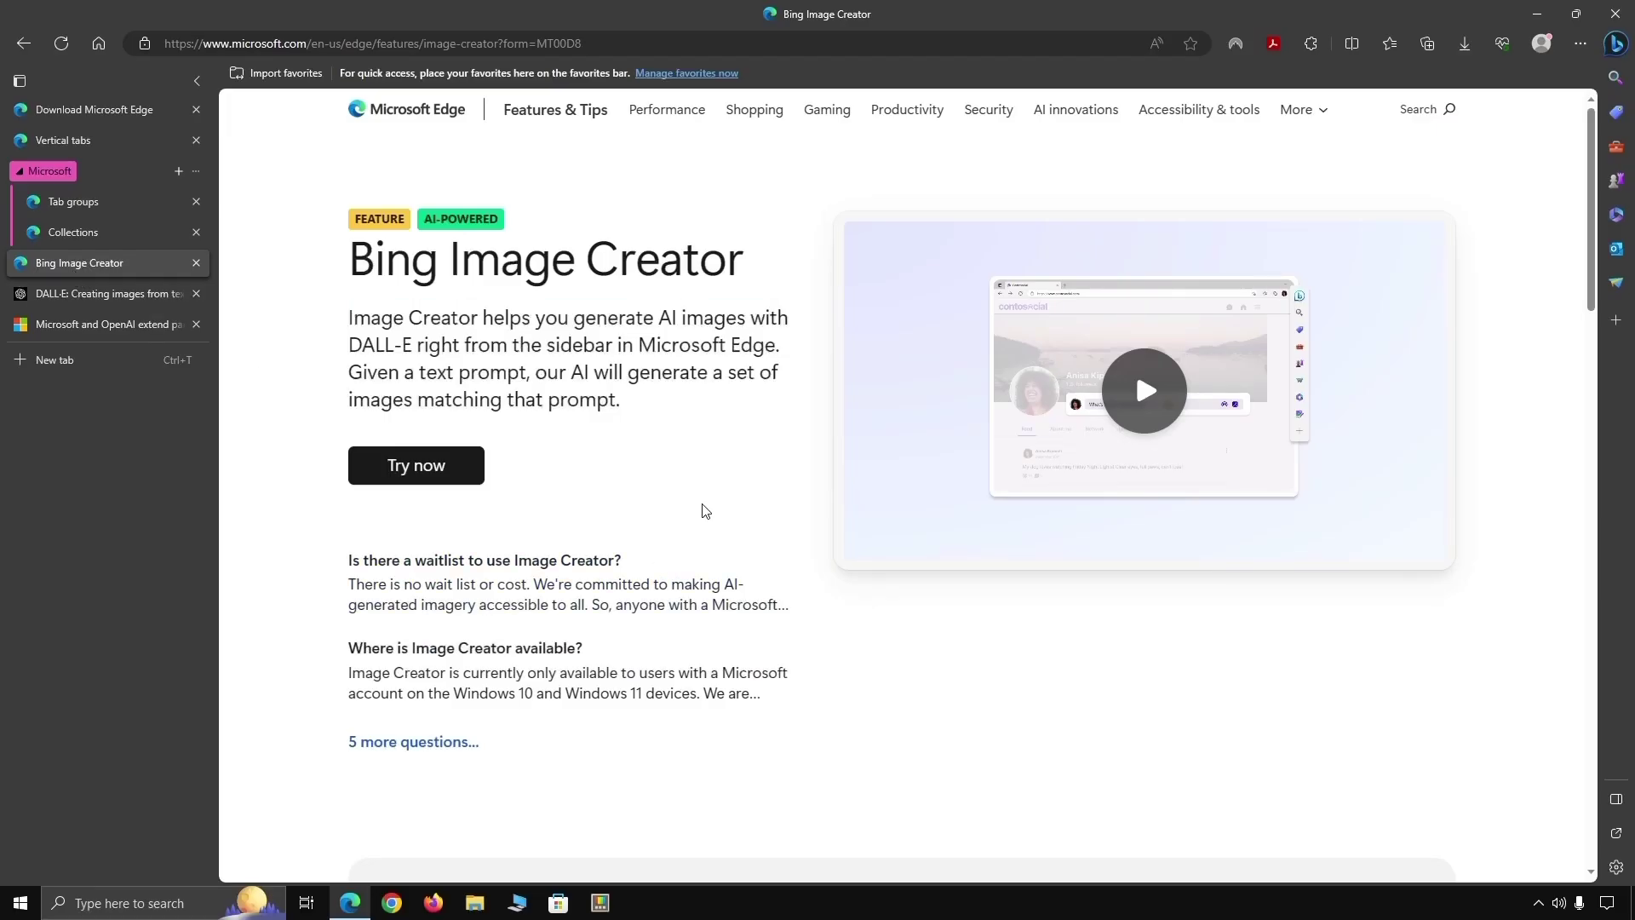
{"action": "scroll", "coordinate": [704, 511], "scroll_direction": "down", "scroll_amount": 1}
{"action": "scroll", "coordinate": [851, 384], "scroll_direction": "up", "scroll_amount": 1}
{"action": "left_click", "coordinate": [1056, 114]}
{"action": "scroll", "coordinate": [630, 481], "scroll_direction": "down", "scroll_amount": 2}
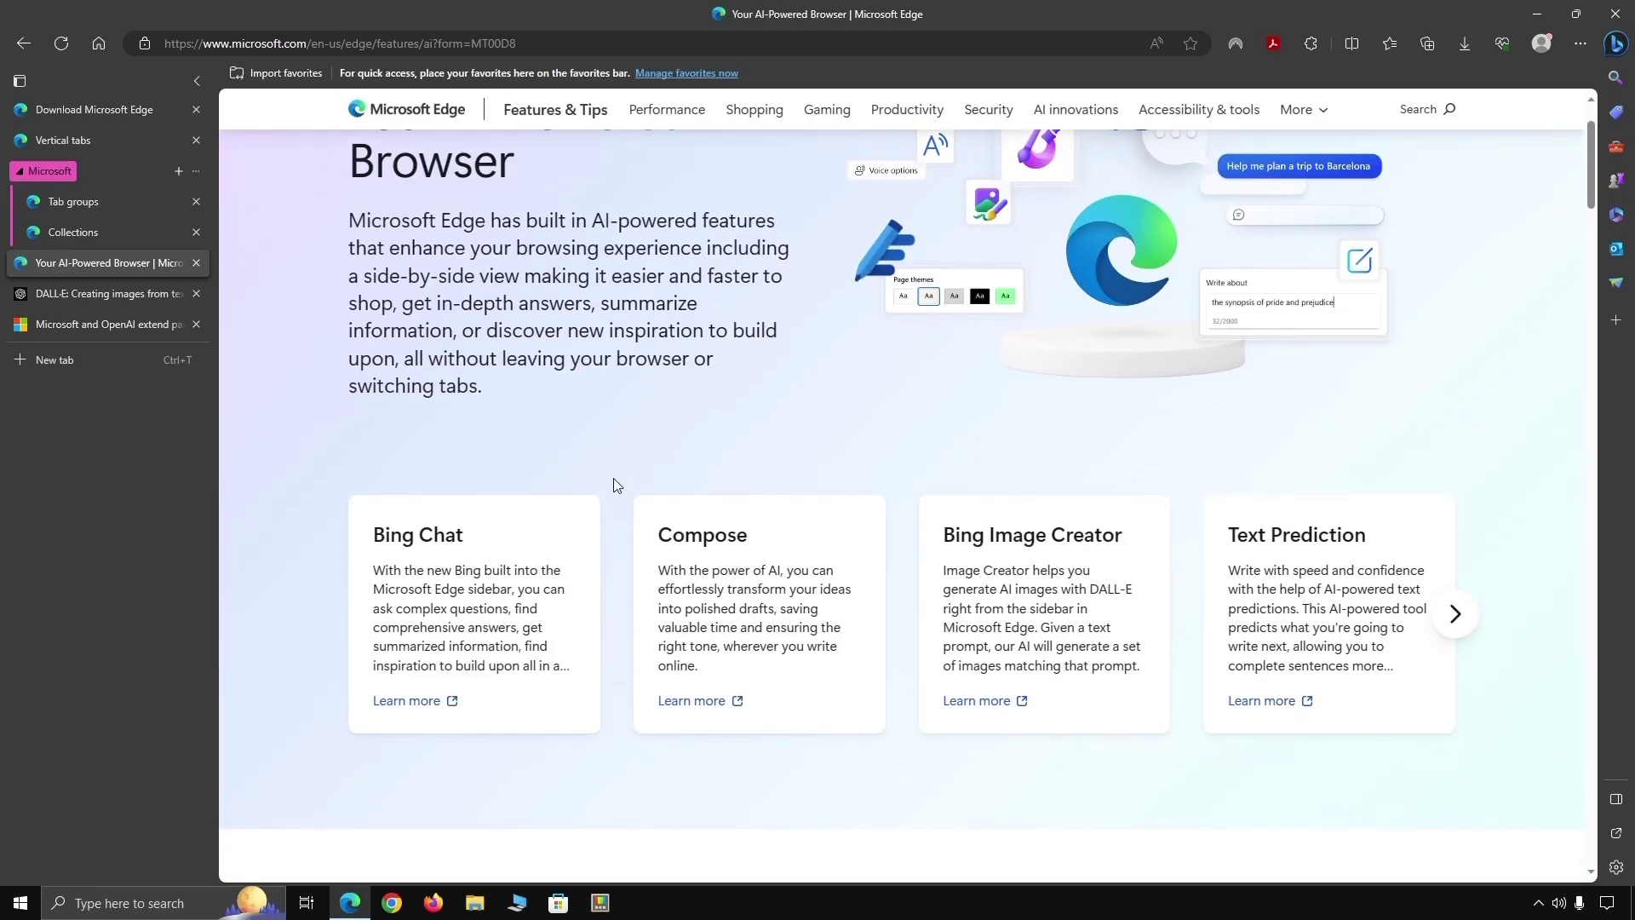